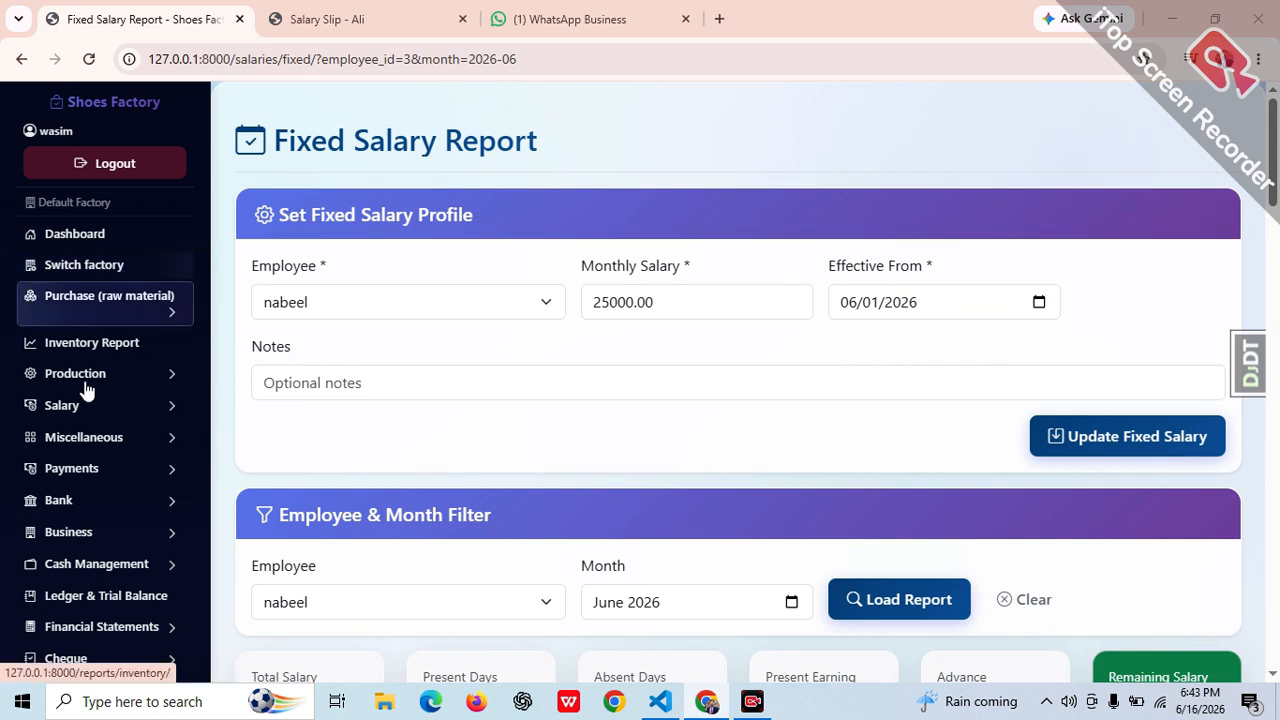
click(127, 316)
click(116, 371)
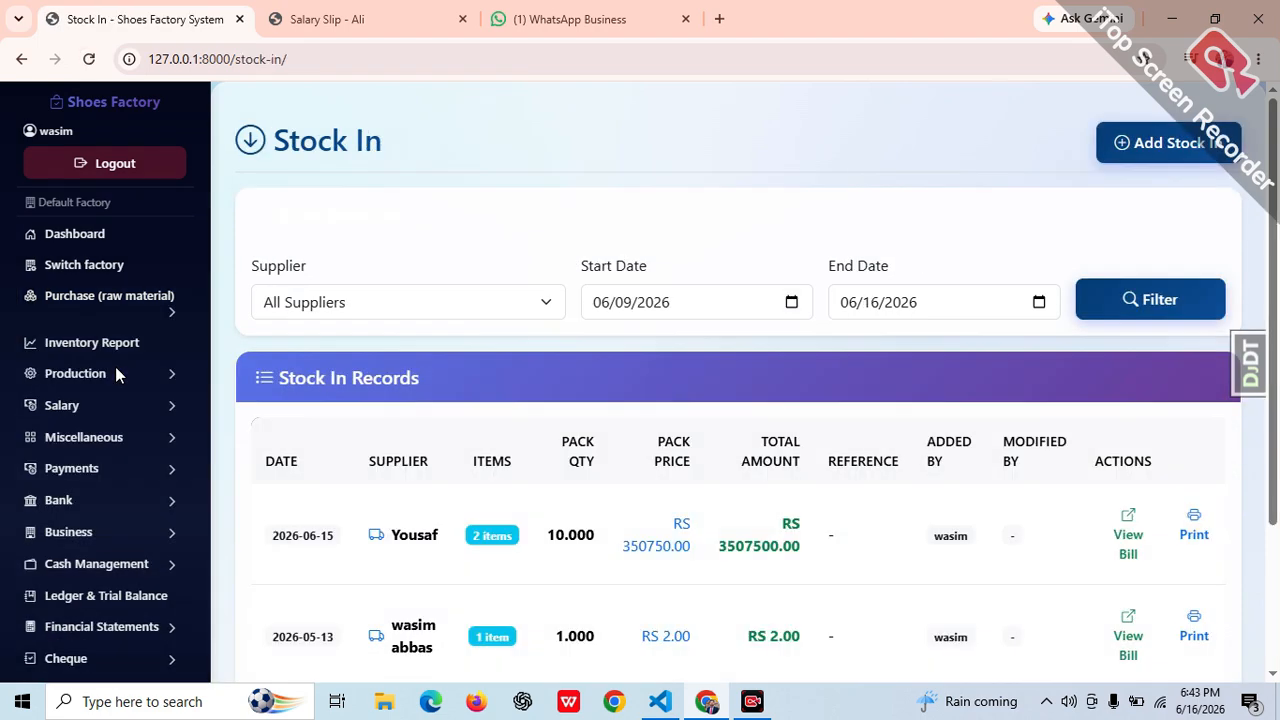
click(1140, 143)
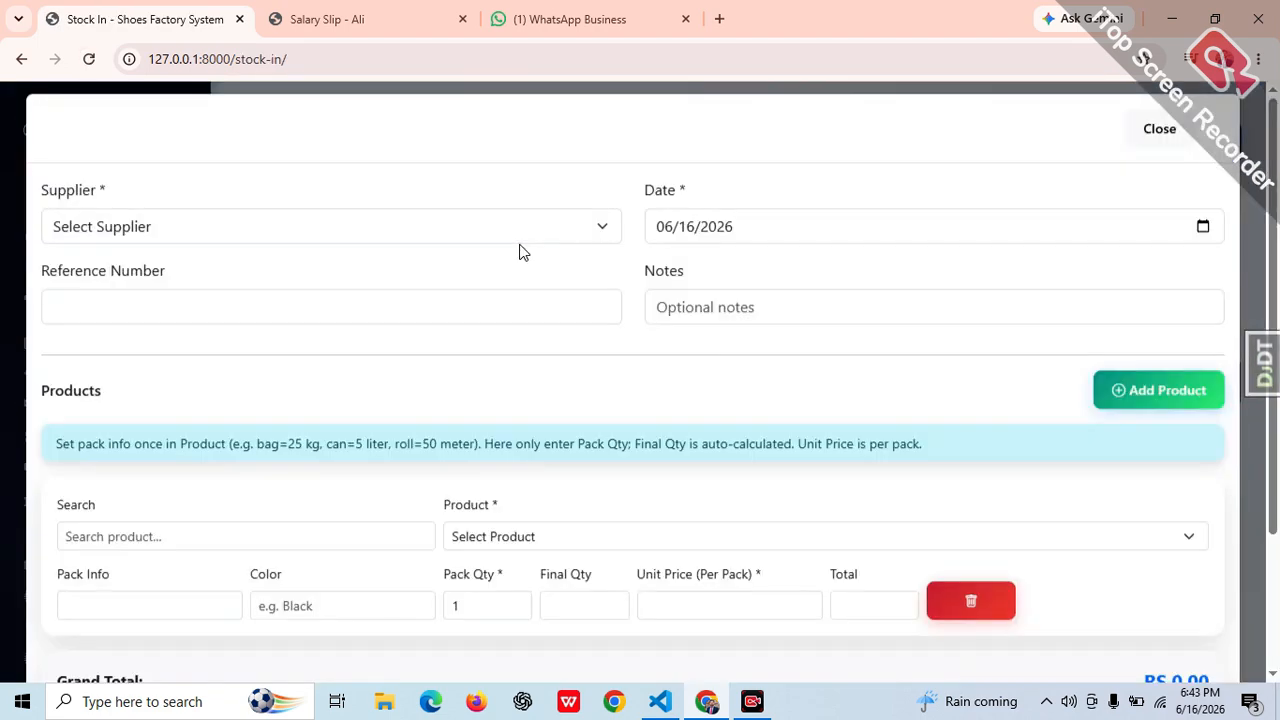
click(1156, 145)
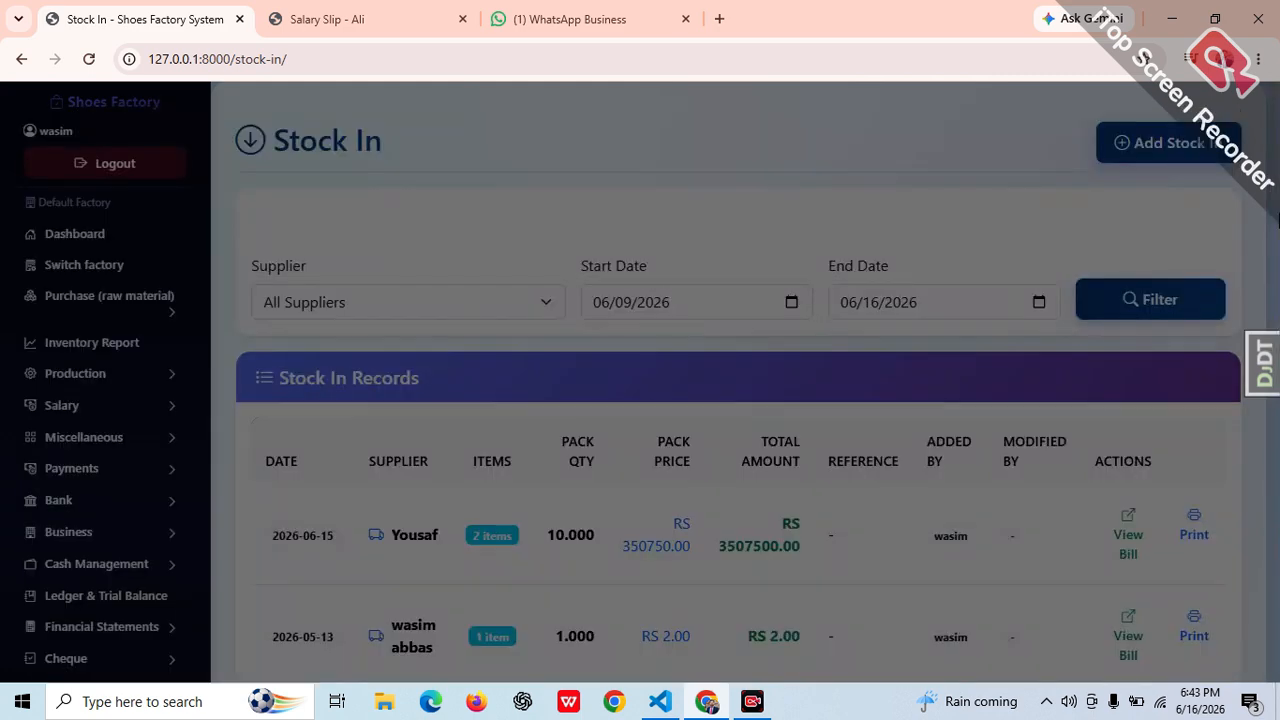
Open the supplier records and start a new supplier entry.
scroll(1277, 462, down, 1)
scroll(1277, 462, down, 2)
click(82, 239)
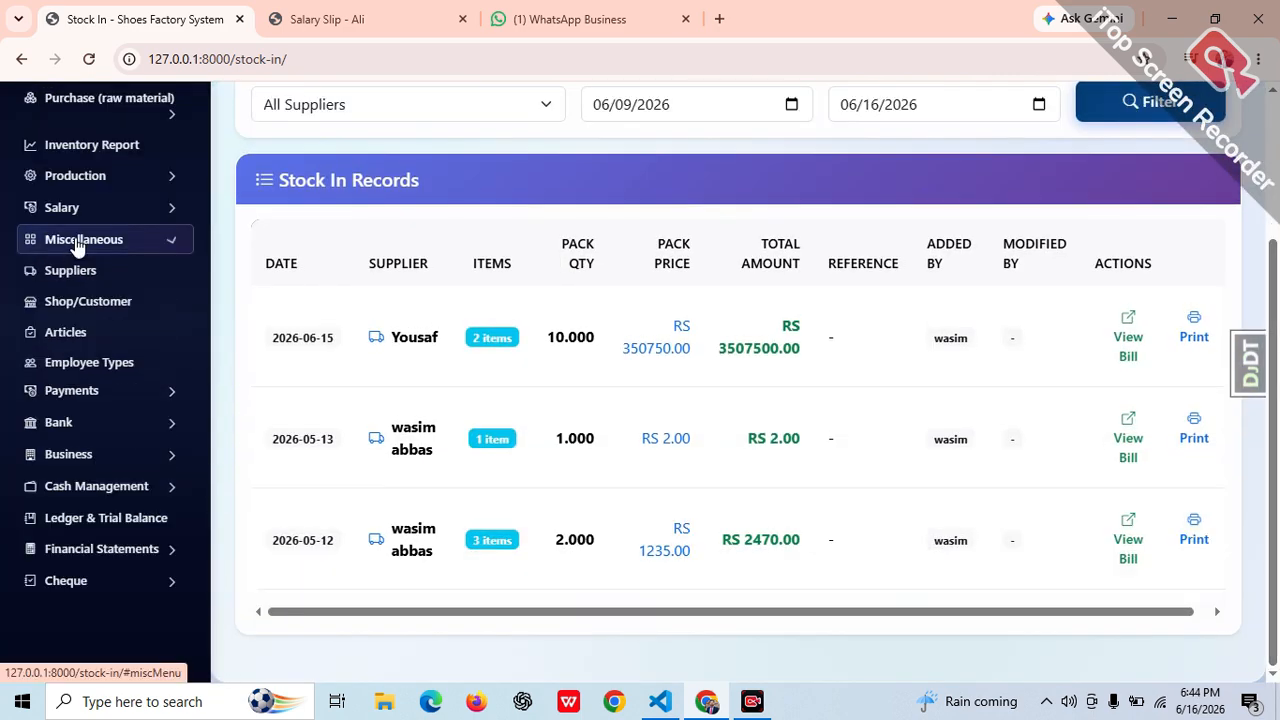
click(92, 269)
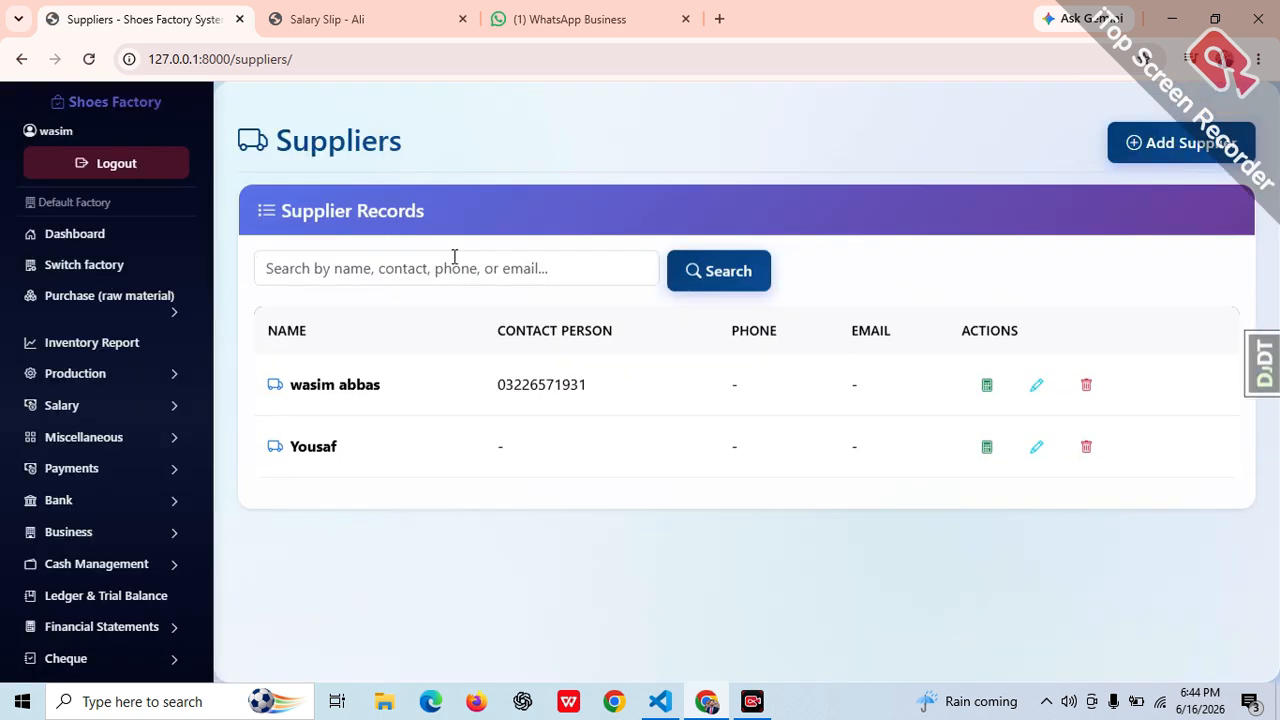
click(1181, 143)
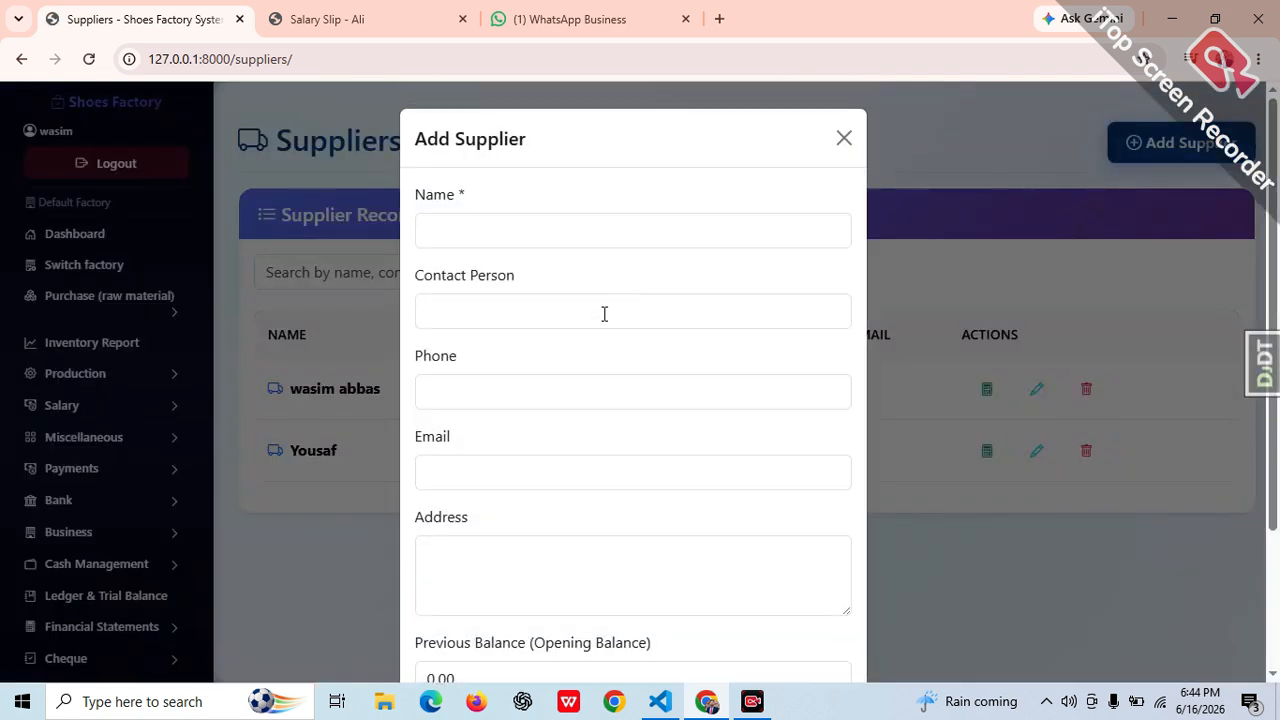
Enter the supplier's name, leave the other supplier details at their defaults, and save the new supplier.
click(493, 236)
text(Sidd)
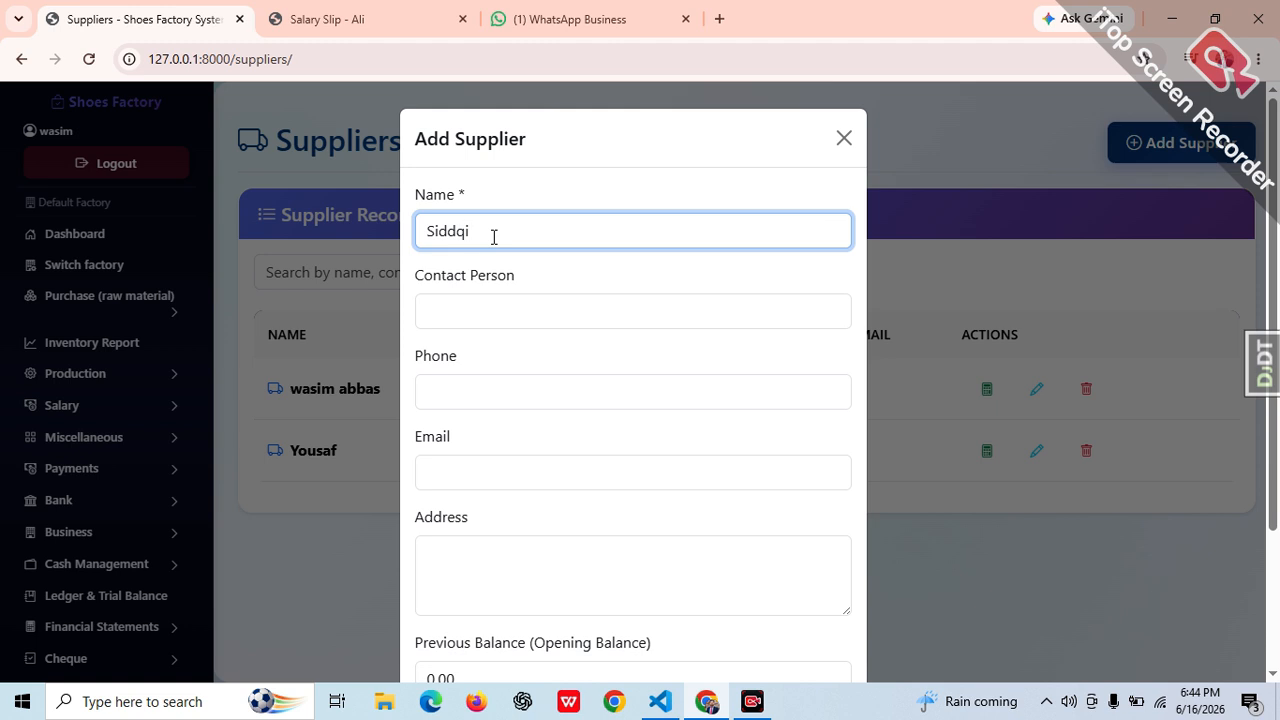
text(iq)
key(Tab)
text(ue)
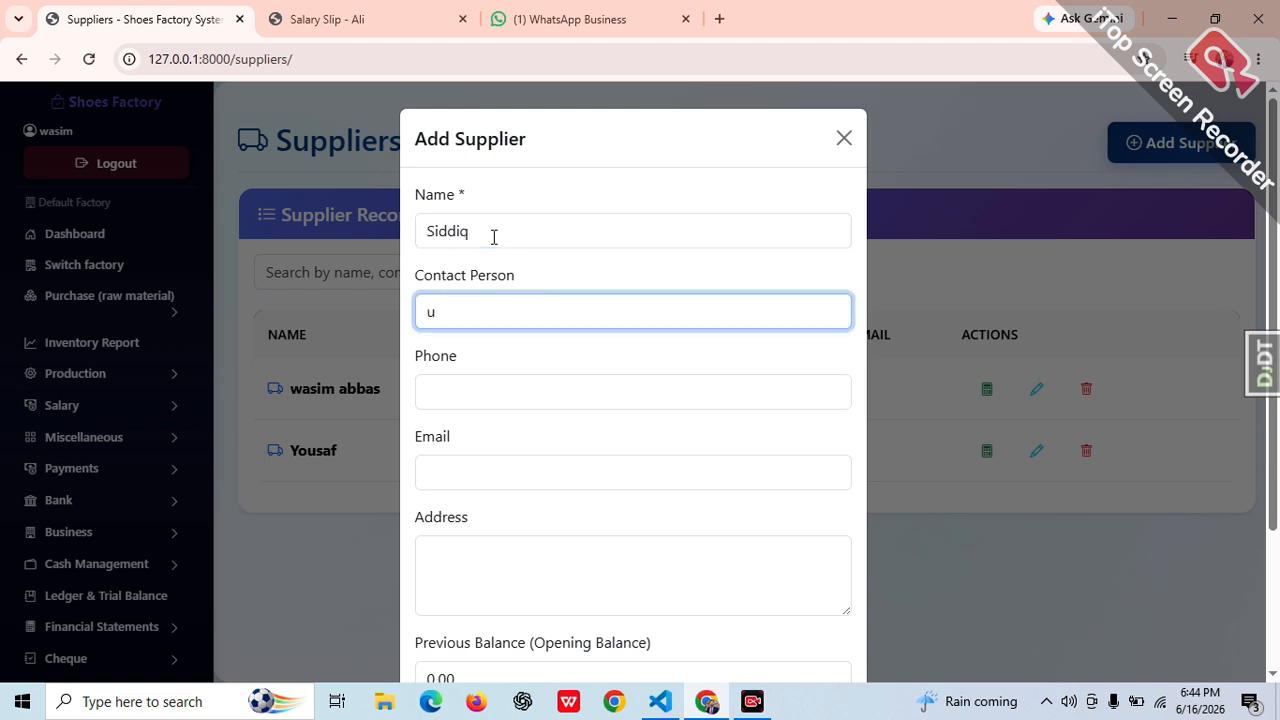
click(493, 236)
text(ie)
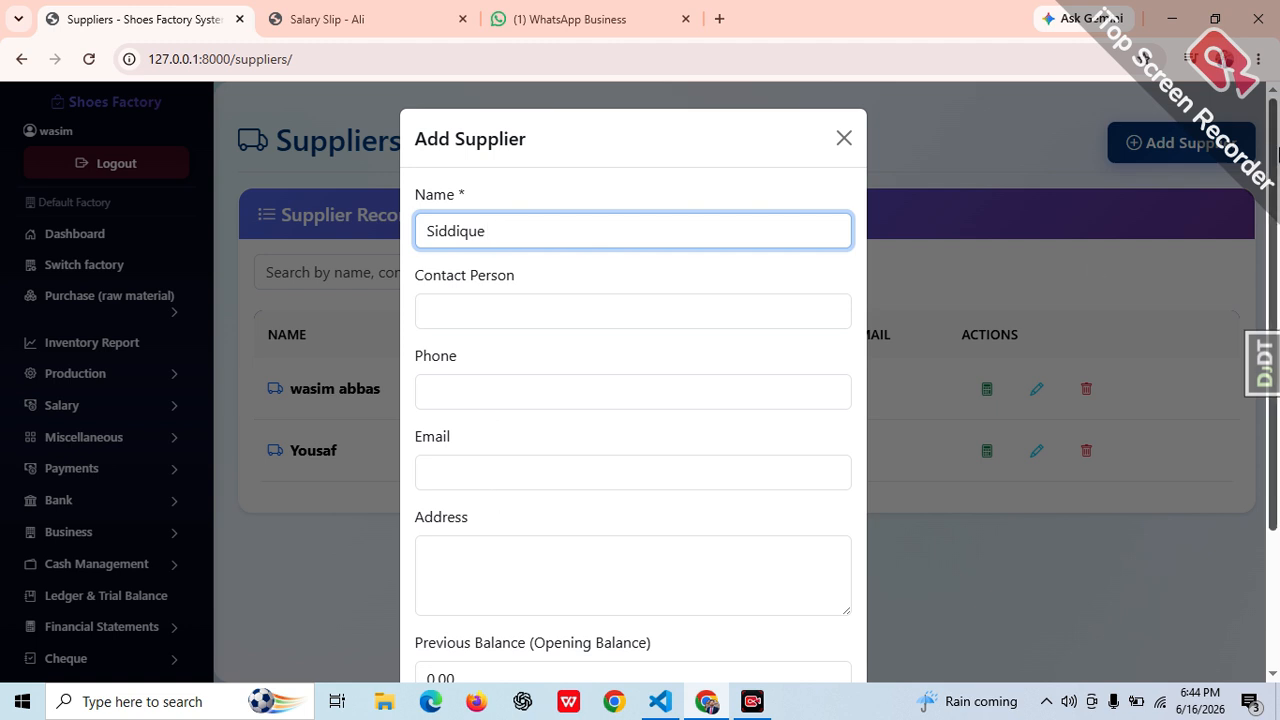
scroll(1278, 316, down, 2)
click(822, 621)
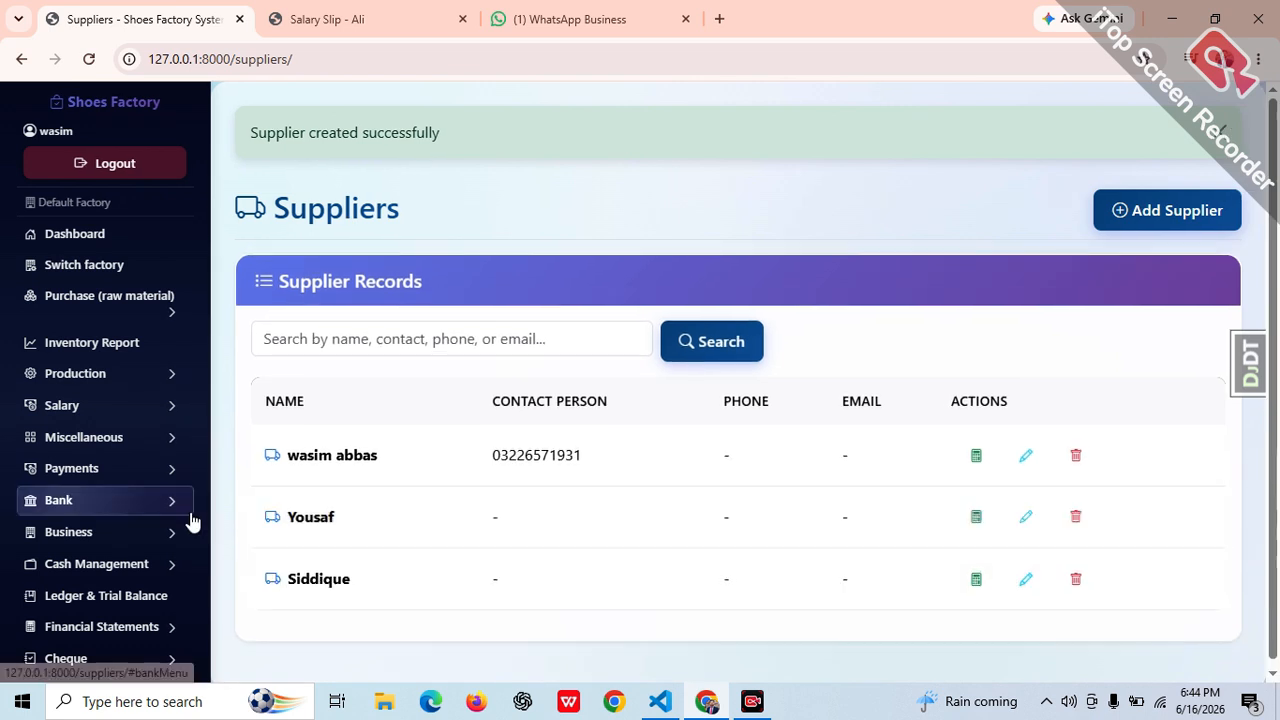
Start a new Stock In entry for raw material purchases and select the newly added supplier.
click(116, 298)
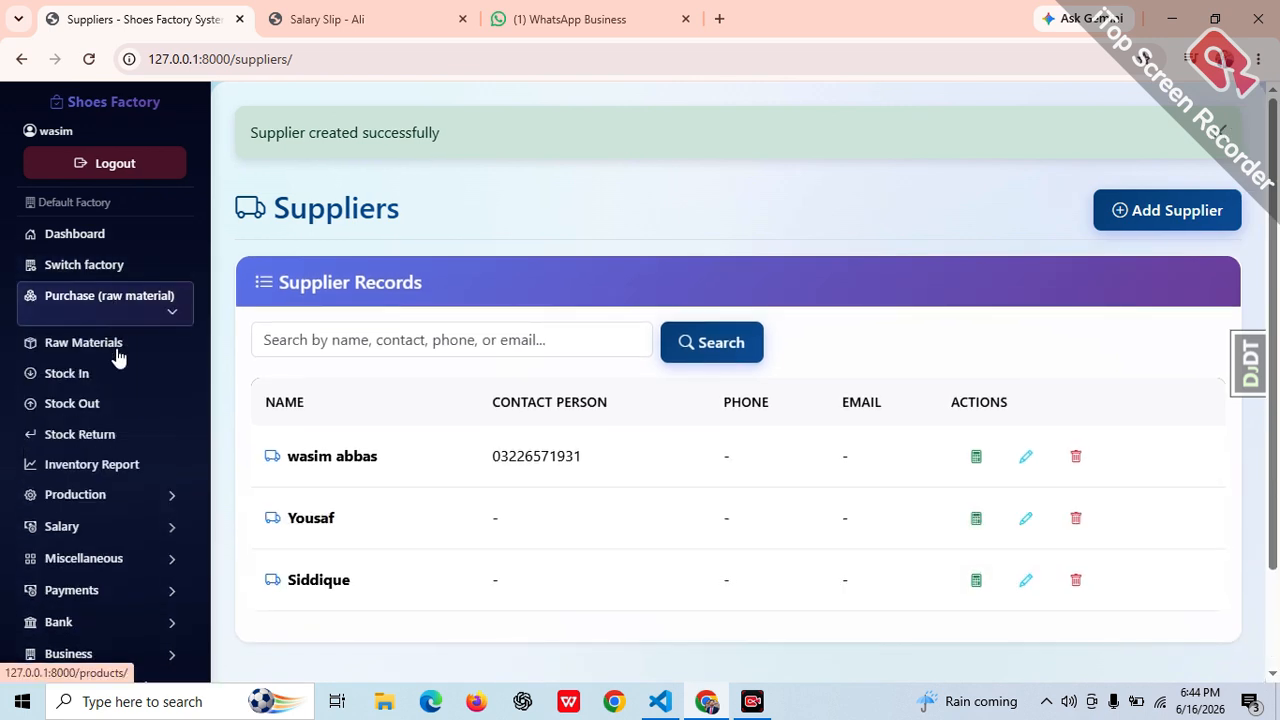
click(116, 373)
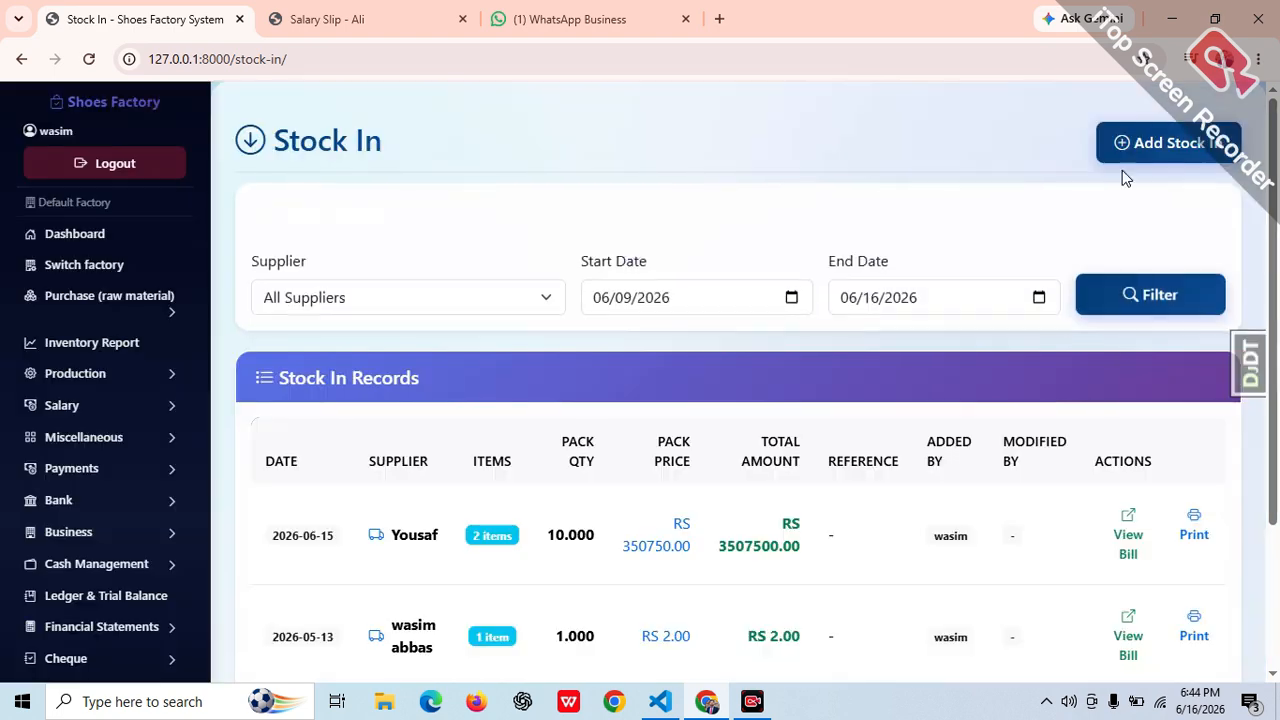
click(1160, 143)
click(210, 250)
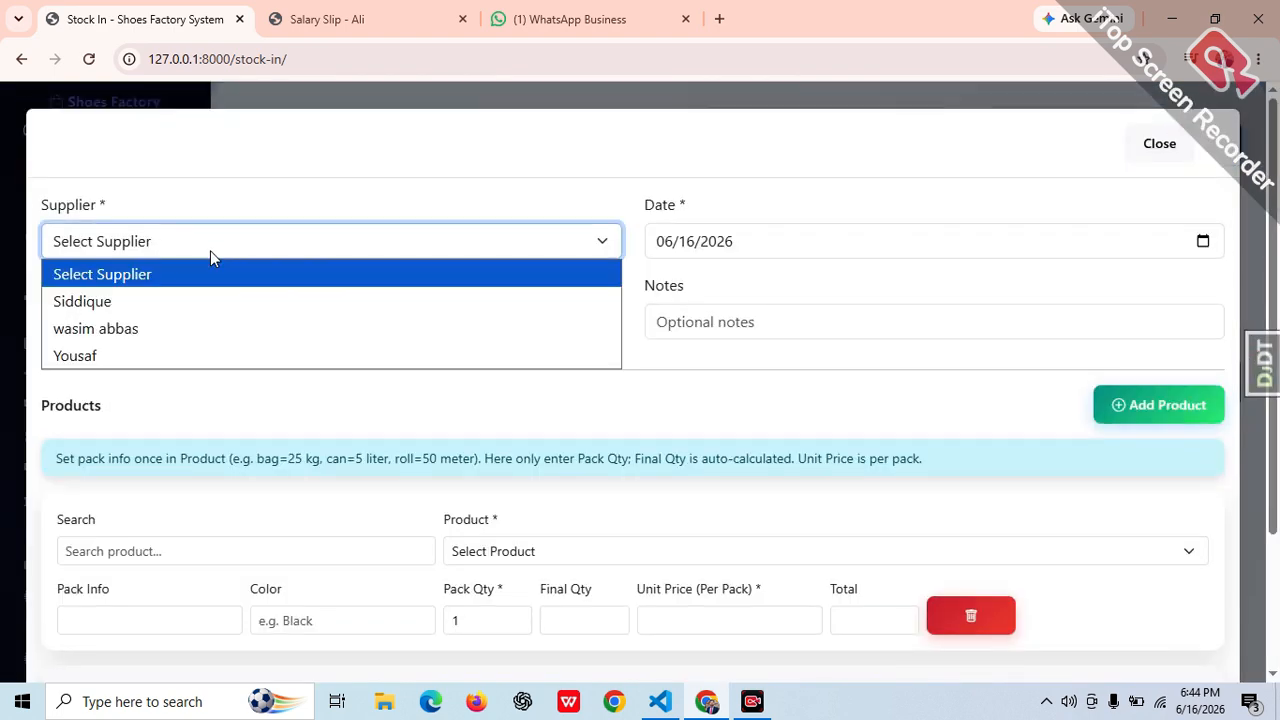
click(175, 299)
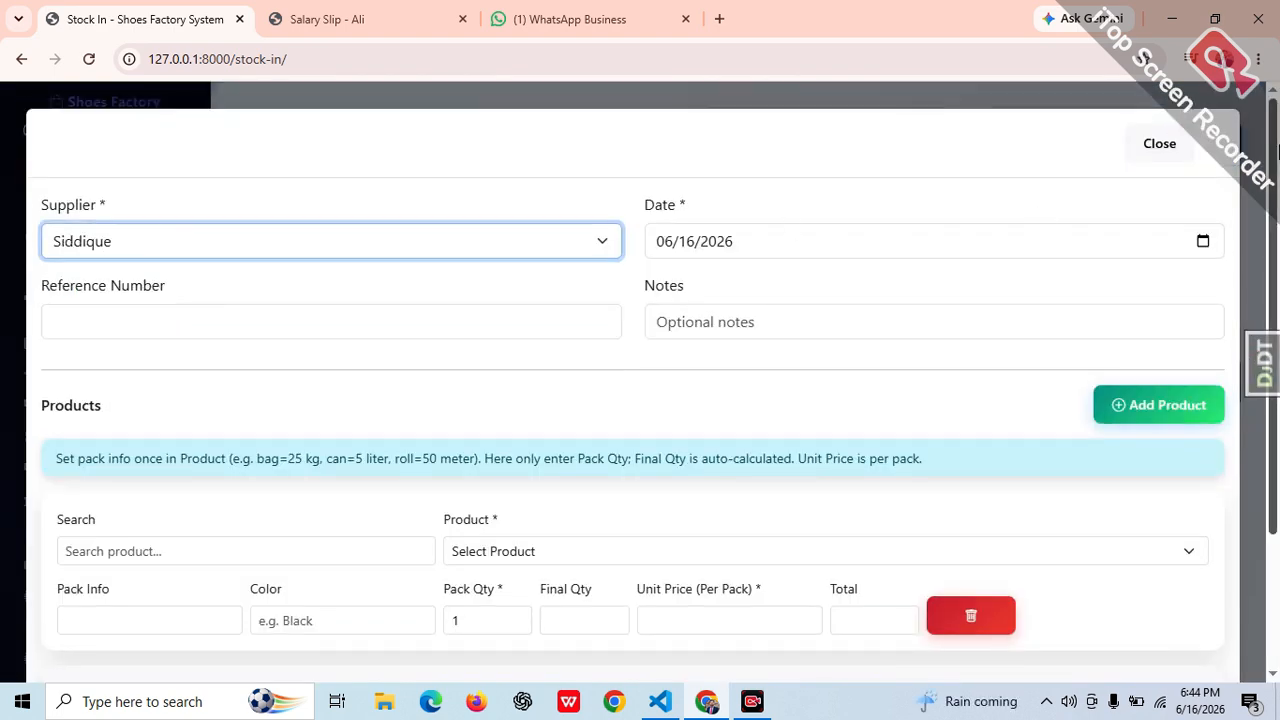
Add the product Rexence with pack quantity 10 and unit price 35000, and save the stock-in entry.
scroll(643, 346, down, 2)
click(511, 368)
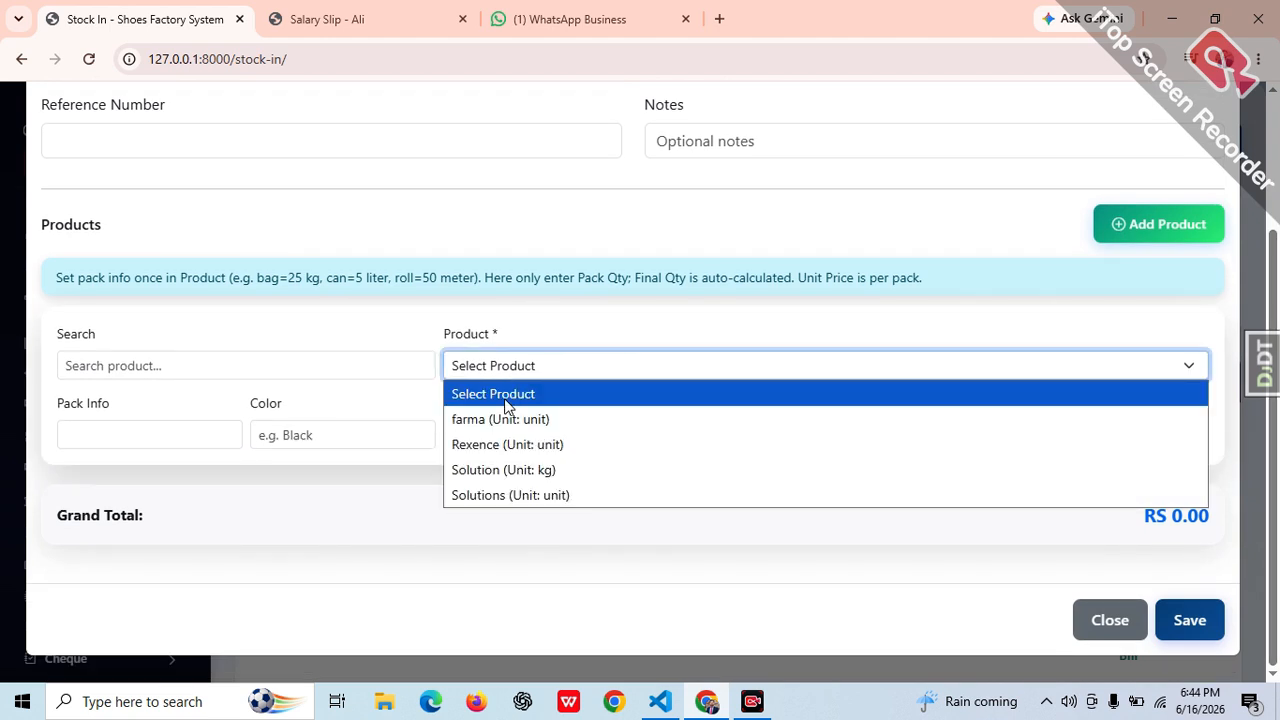
click(500, 445)
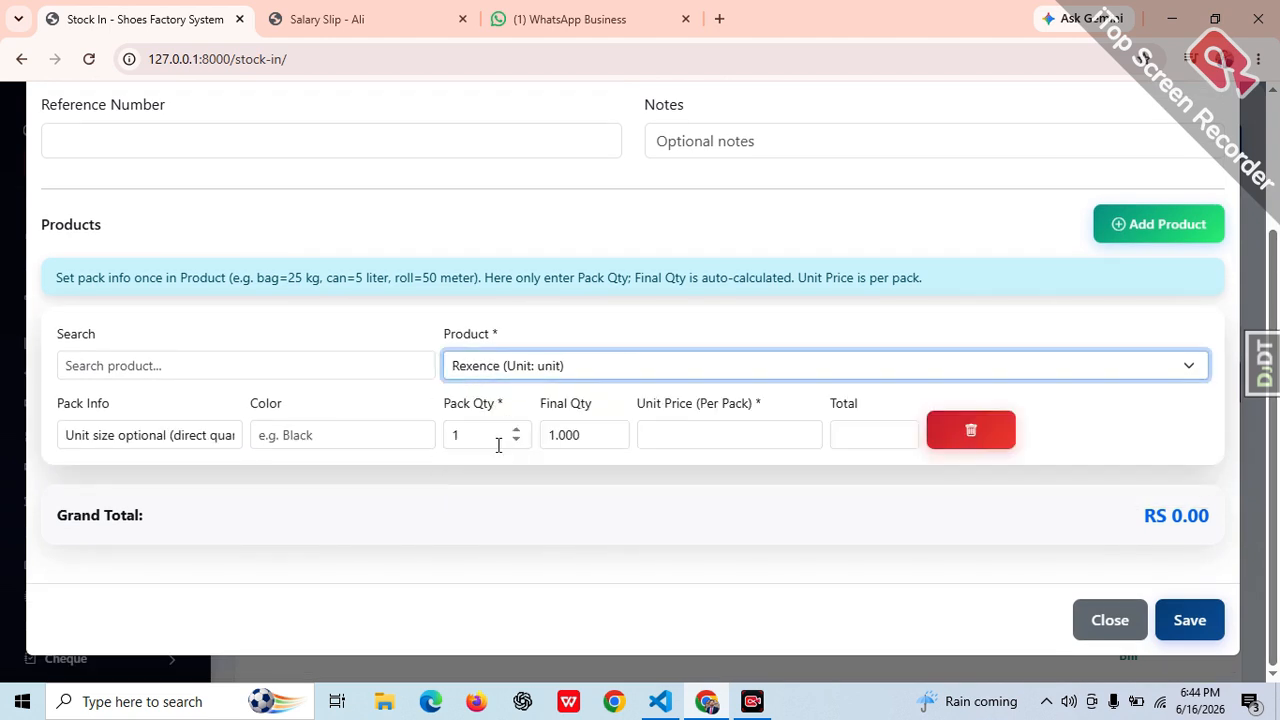
click(466, 435)
text(0)
click(669, 435)
text(35000)
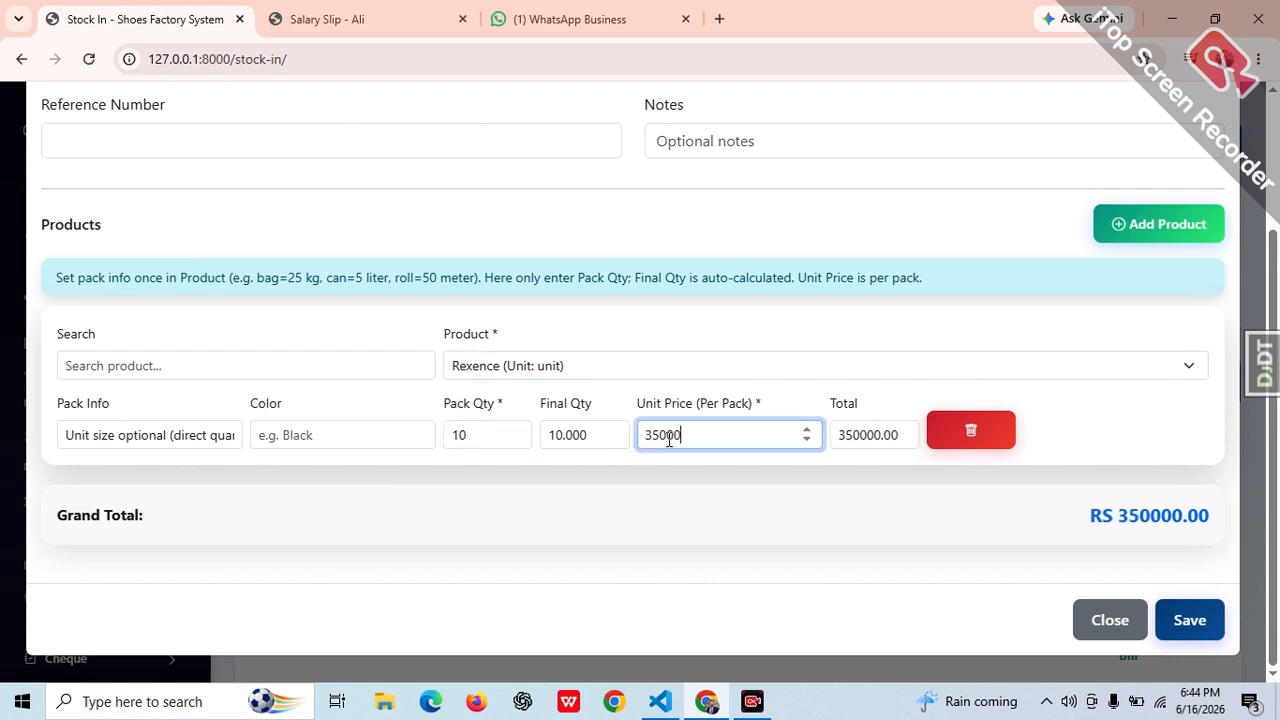
click(1190, 620)
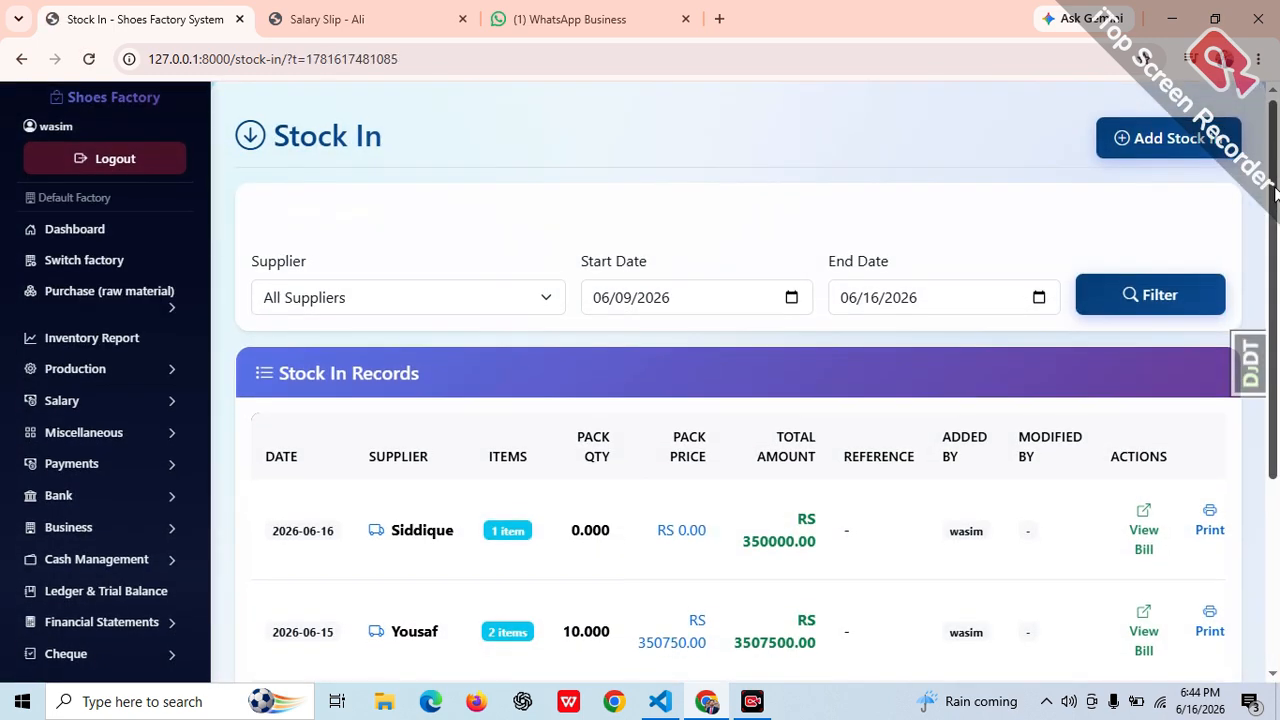
Open the trial balance and examine each supplier's outstanding balance and the total supplier payables and shop receivables.
scroll(1275, 148, down, 3)
click(100, 340)
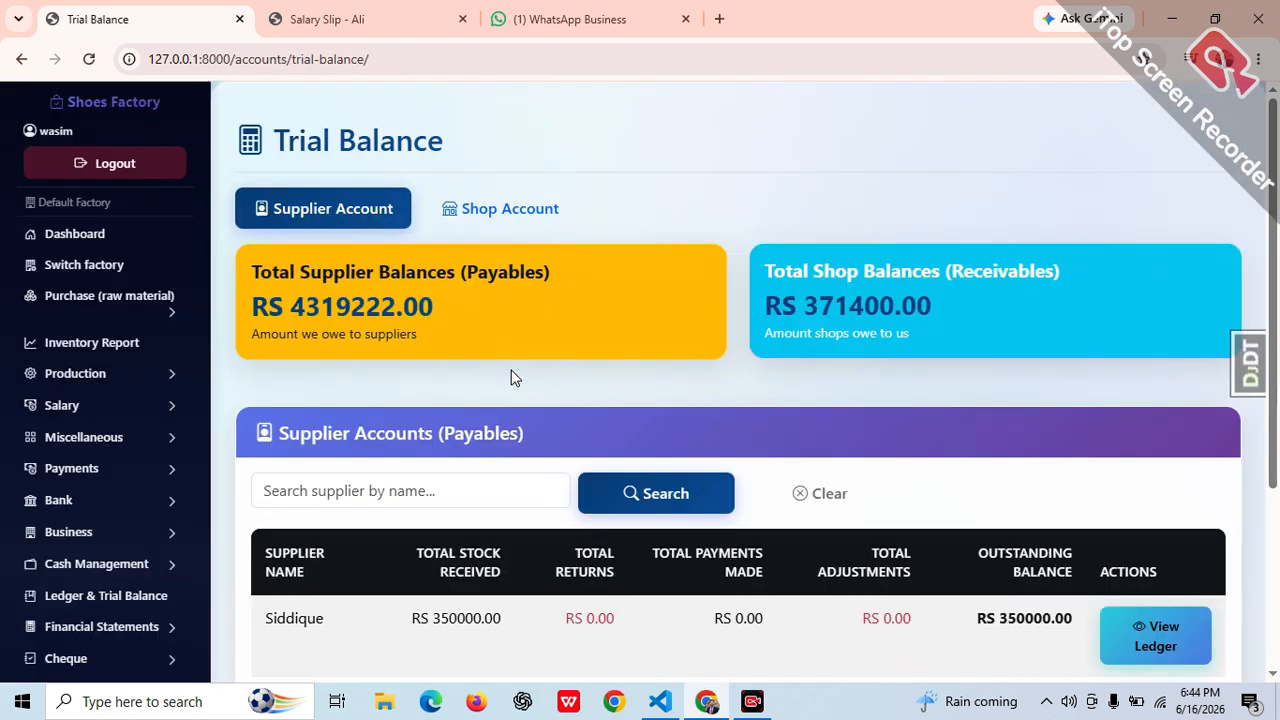
scroll(1278, 420, down, 2)
scroll(1278, 420, down, 1)
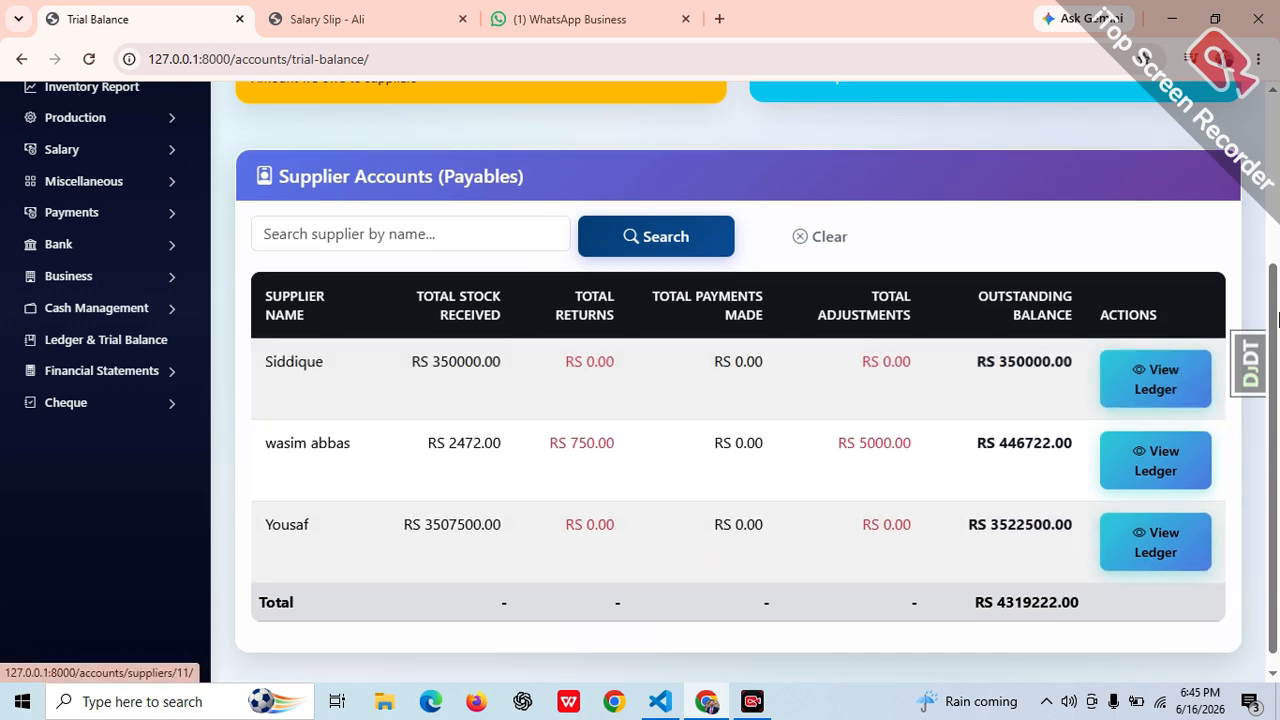
scroll(603, 300, up, 3)
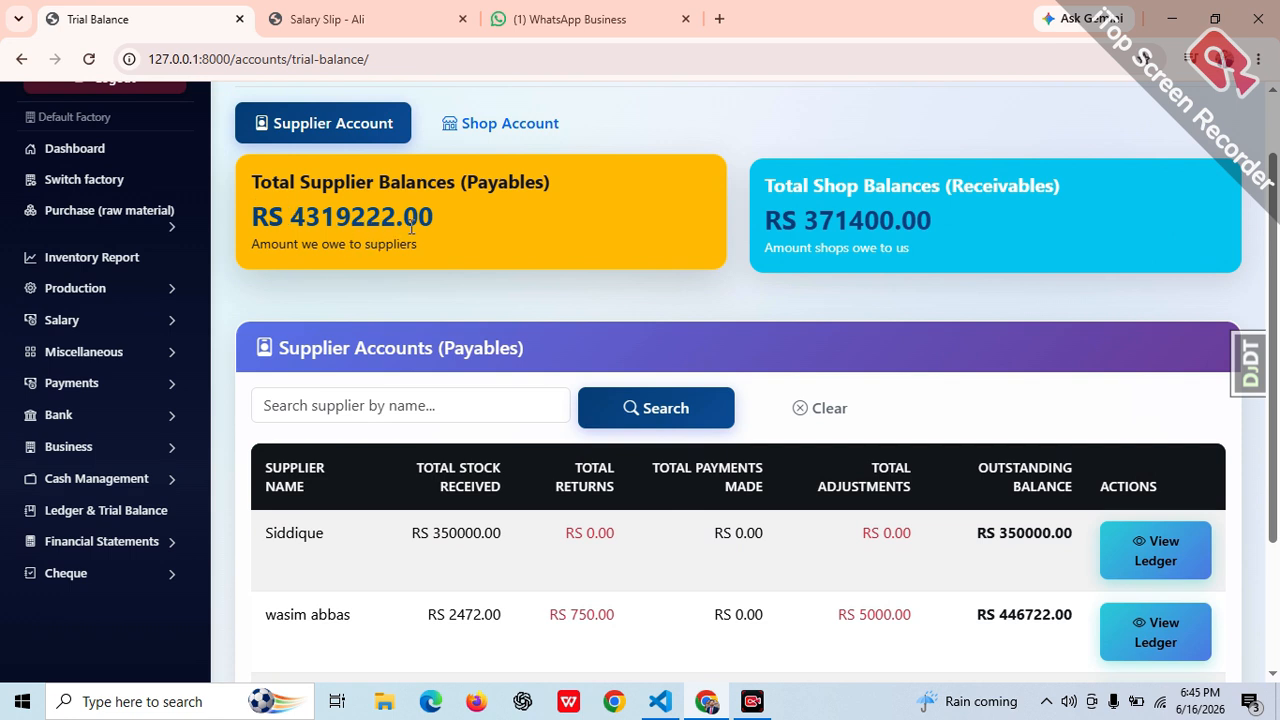
drag(403, 220, 338, 220)
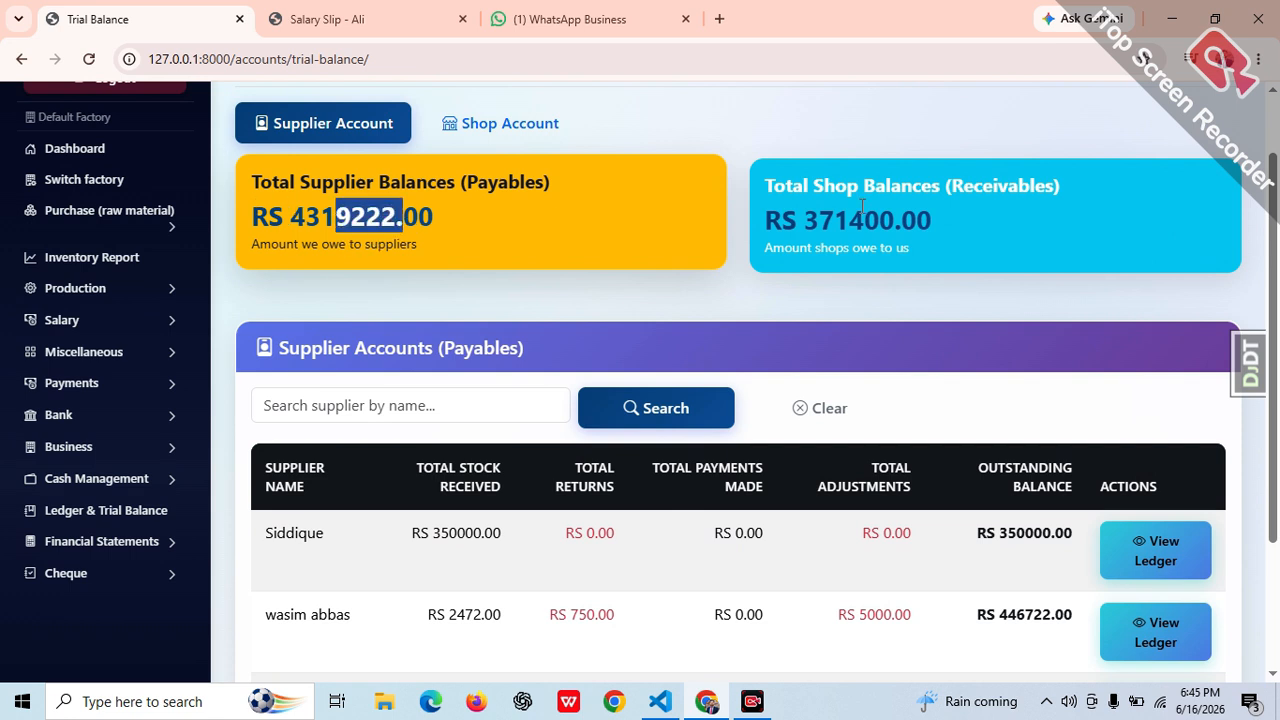
drag(904, 216, 816, 216)
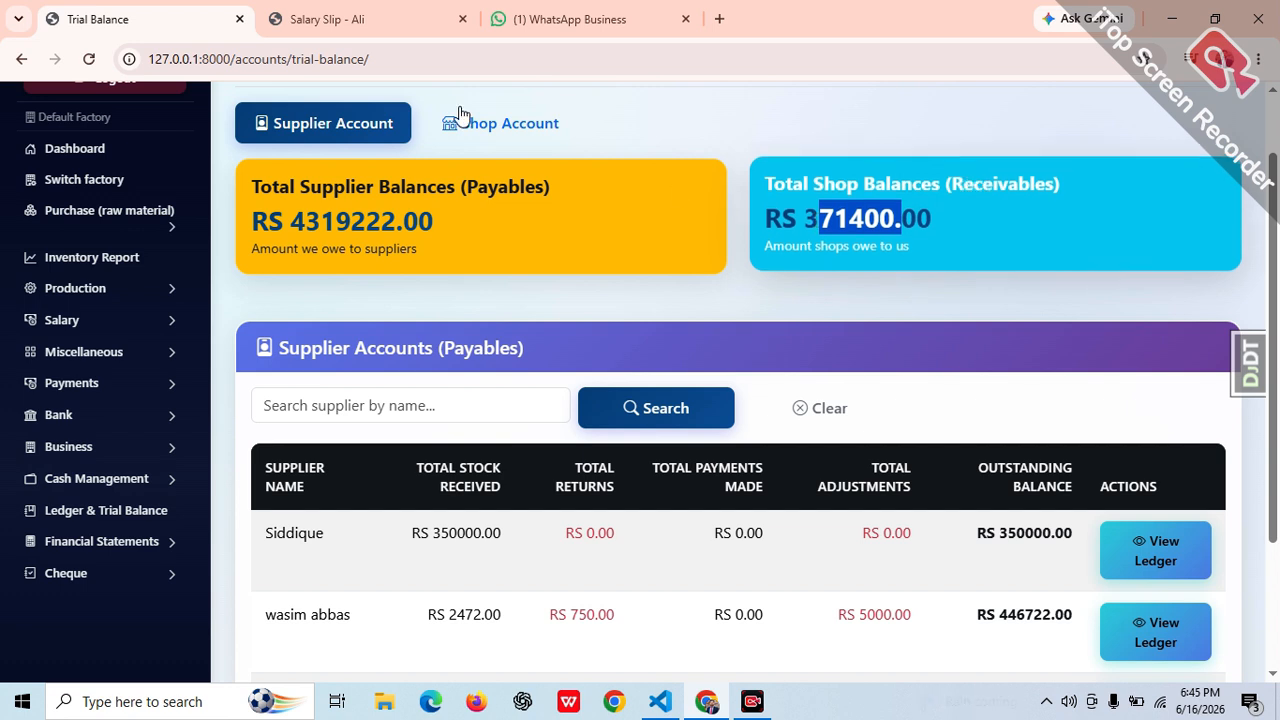
Switch the trial balance to shop accounts and review the outstanding receivables for each shop.
click(475, 137)
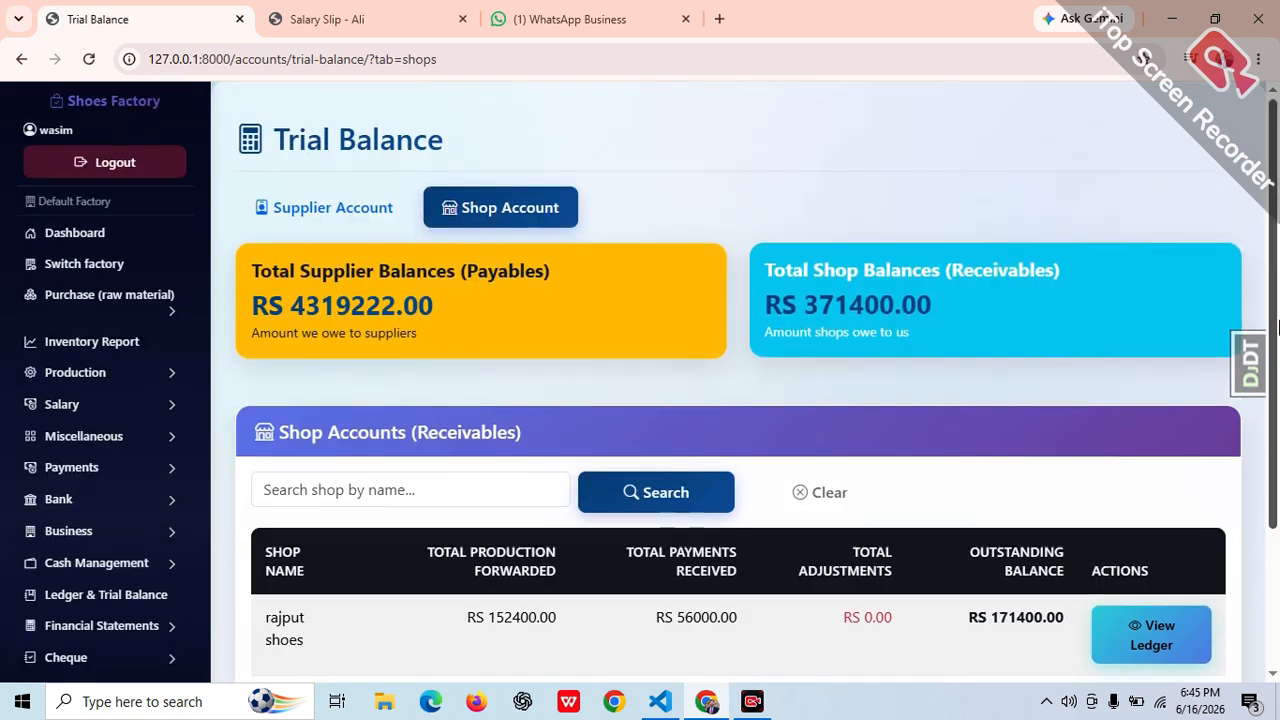
scroll(1277, 220, down, 3)
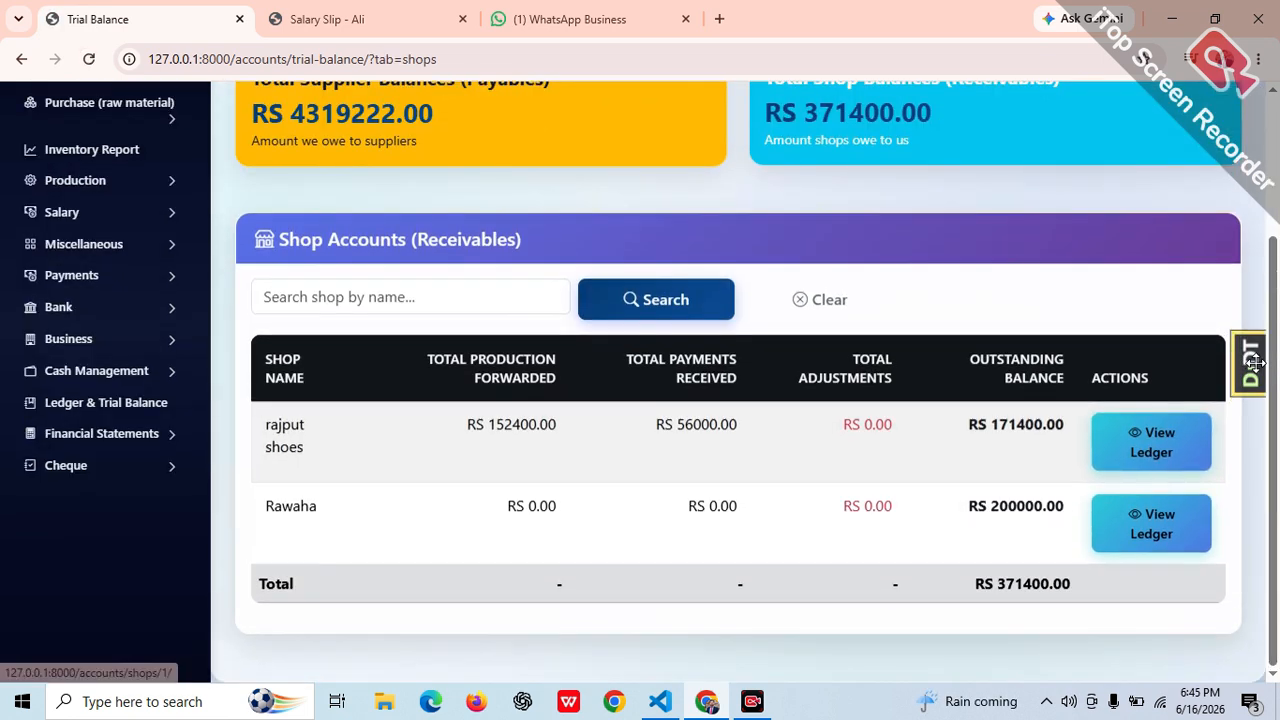
scroll(614, 202, up, 3)
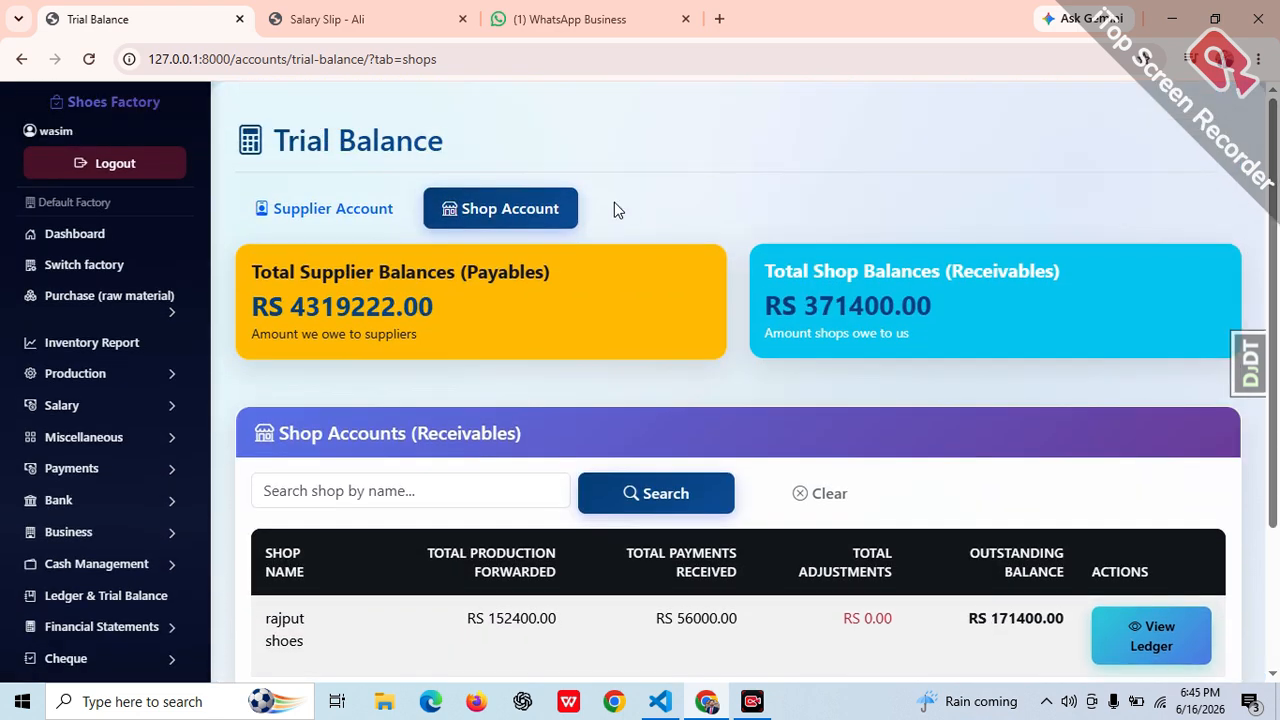
Try to record a Payment to Supplier for the newly added supplier, checking the business and bank account choices.
click(82, 472)
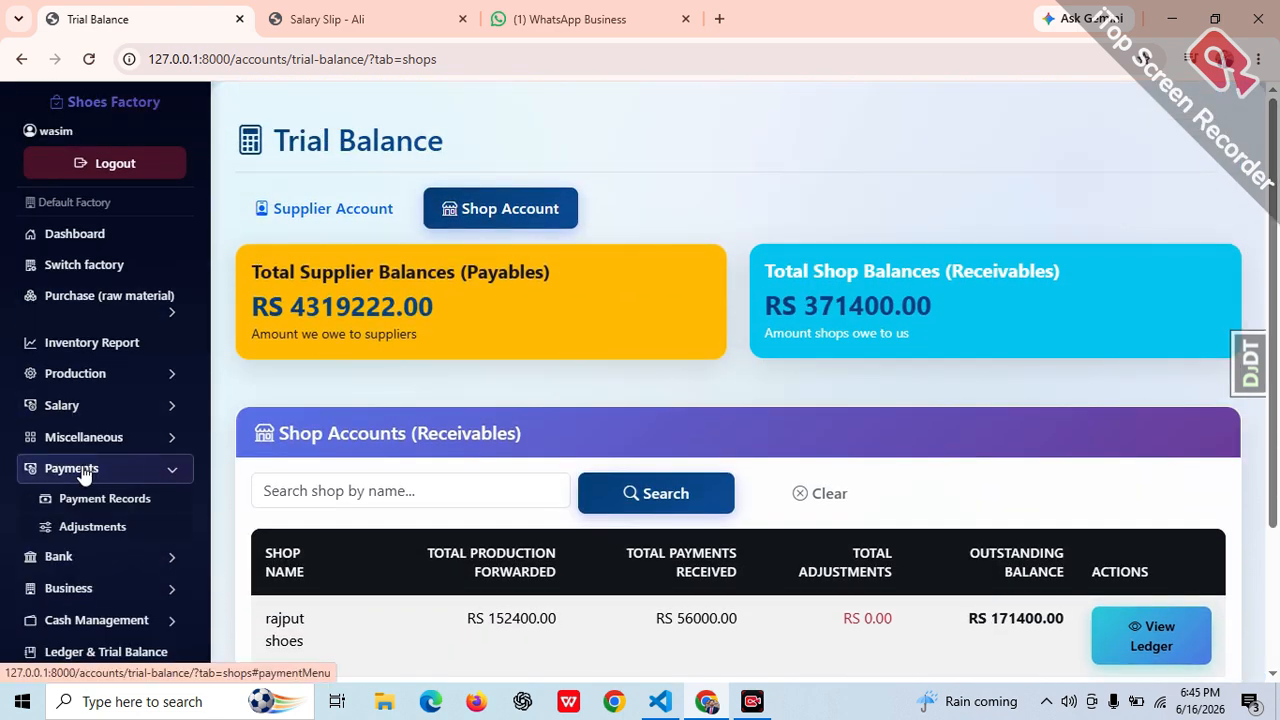
click(91, 499)
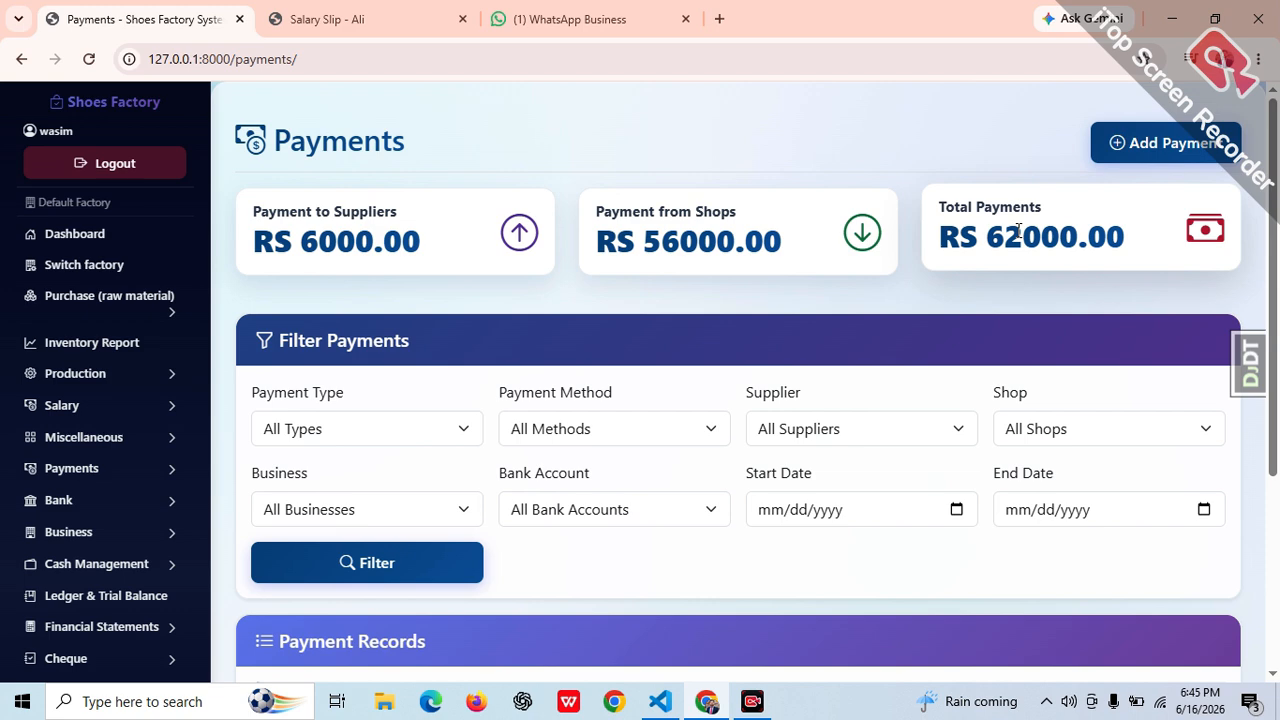
click(1172, 152)
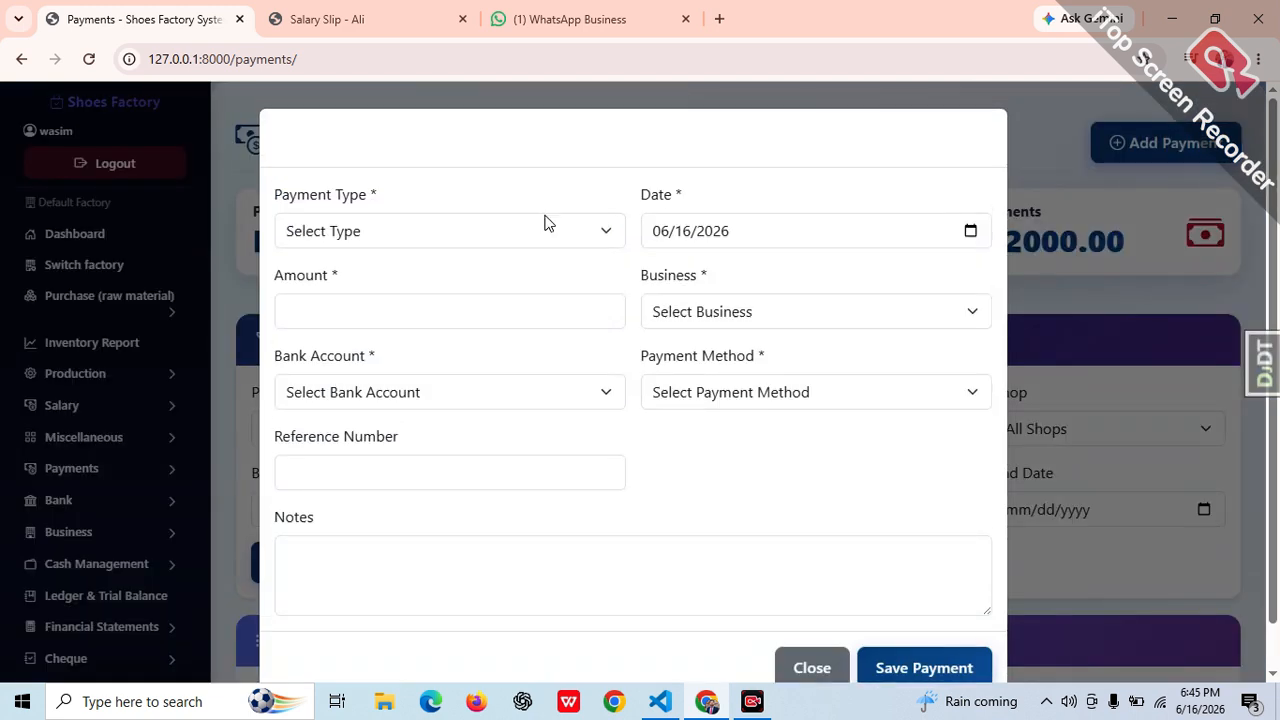
click(418, 238)
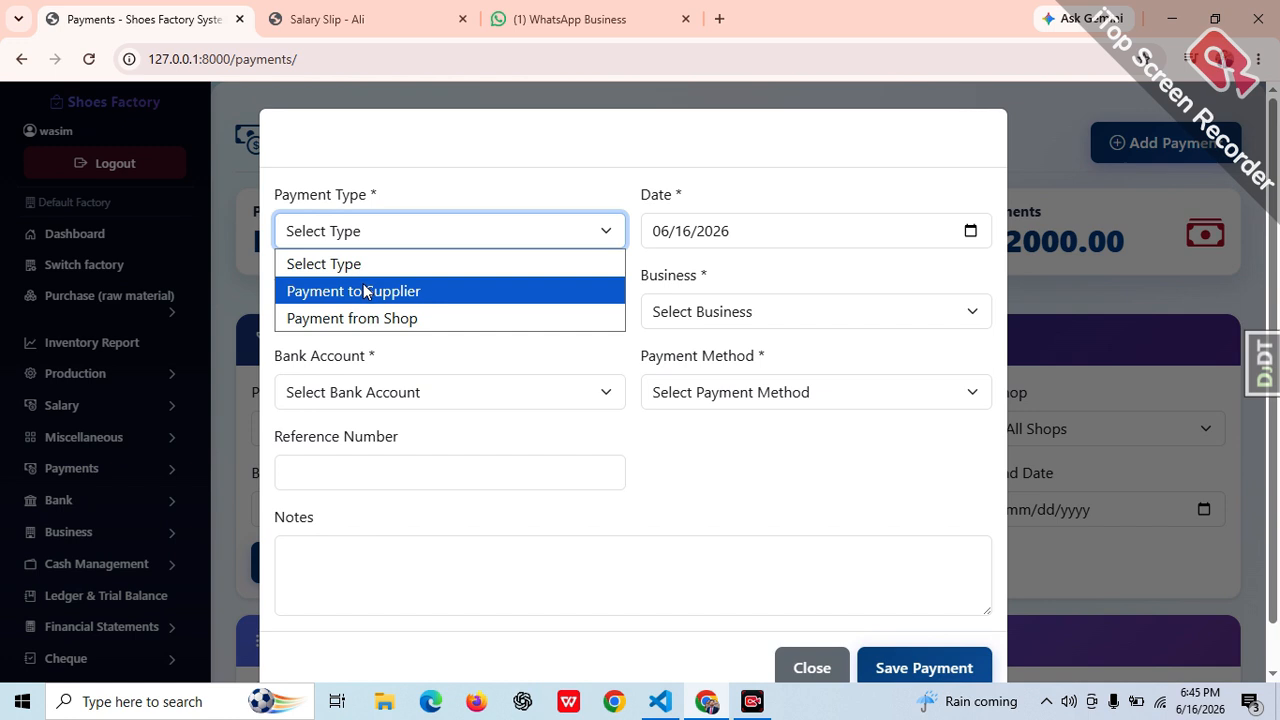
click(365, 291)
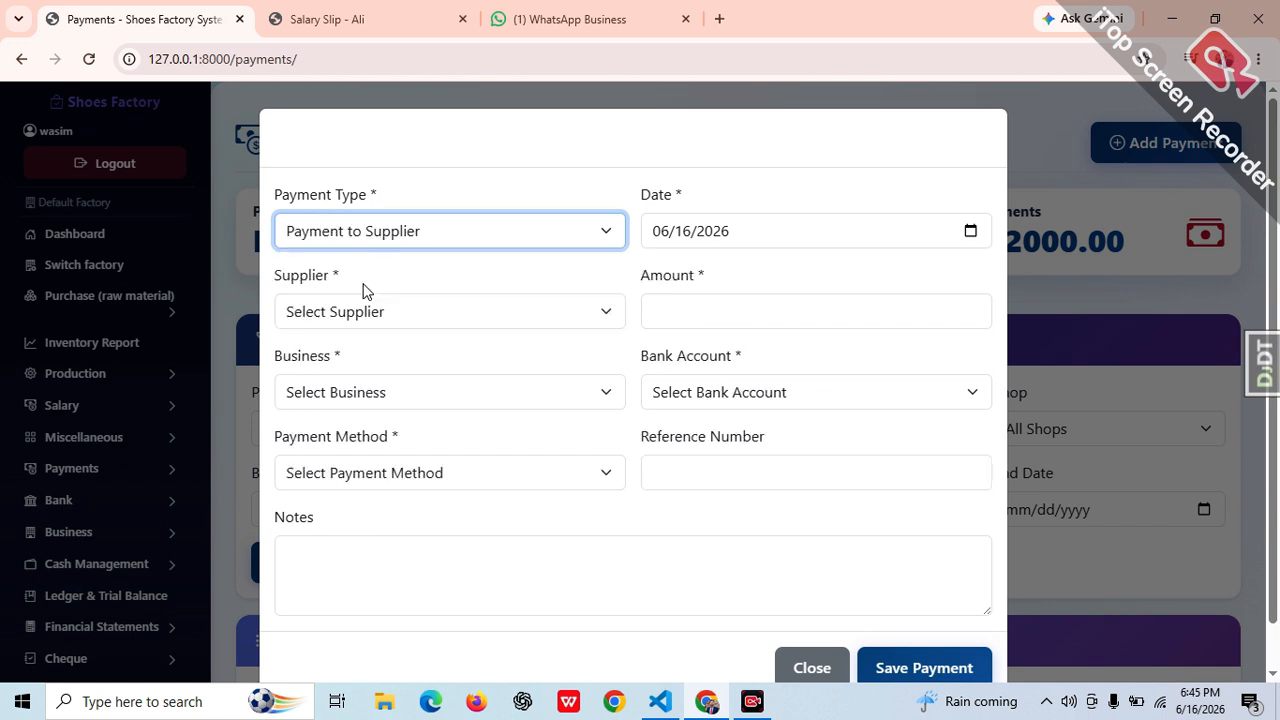
click(349, 311)
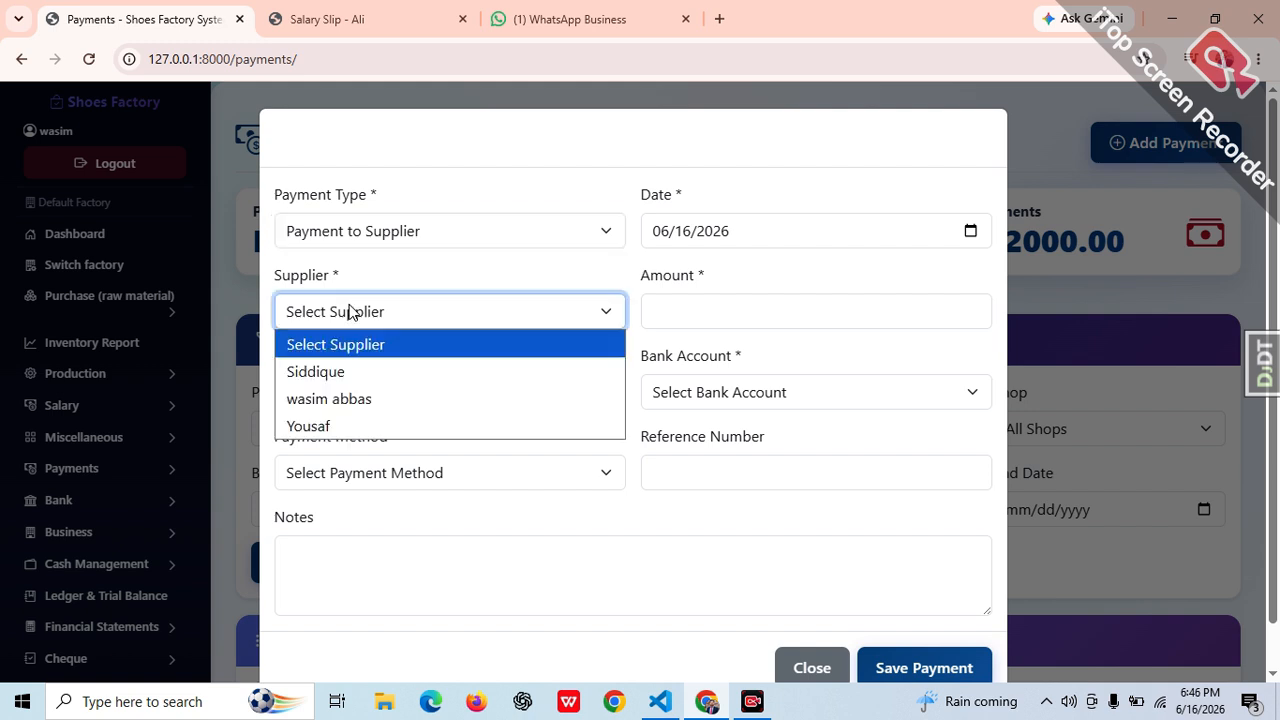
click(345, 369)
click(362, 401)
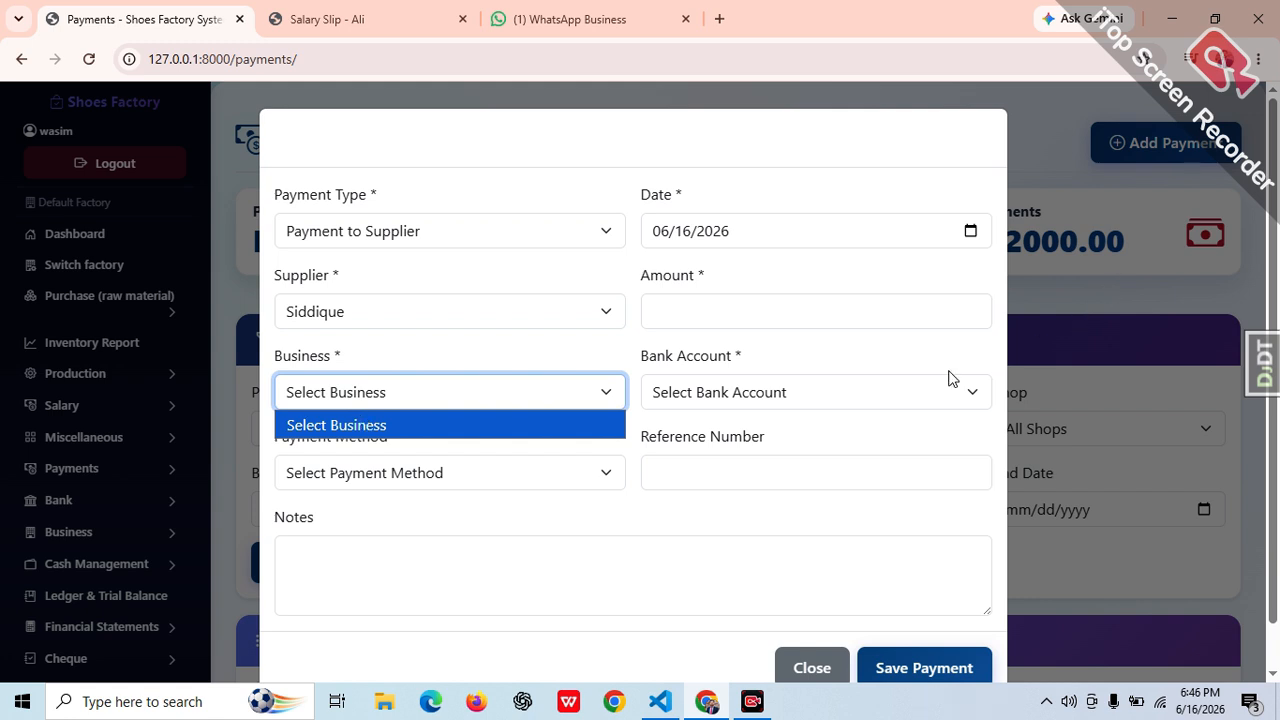
click(841, 400)
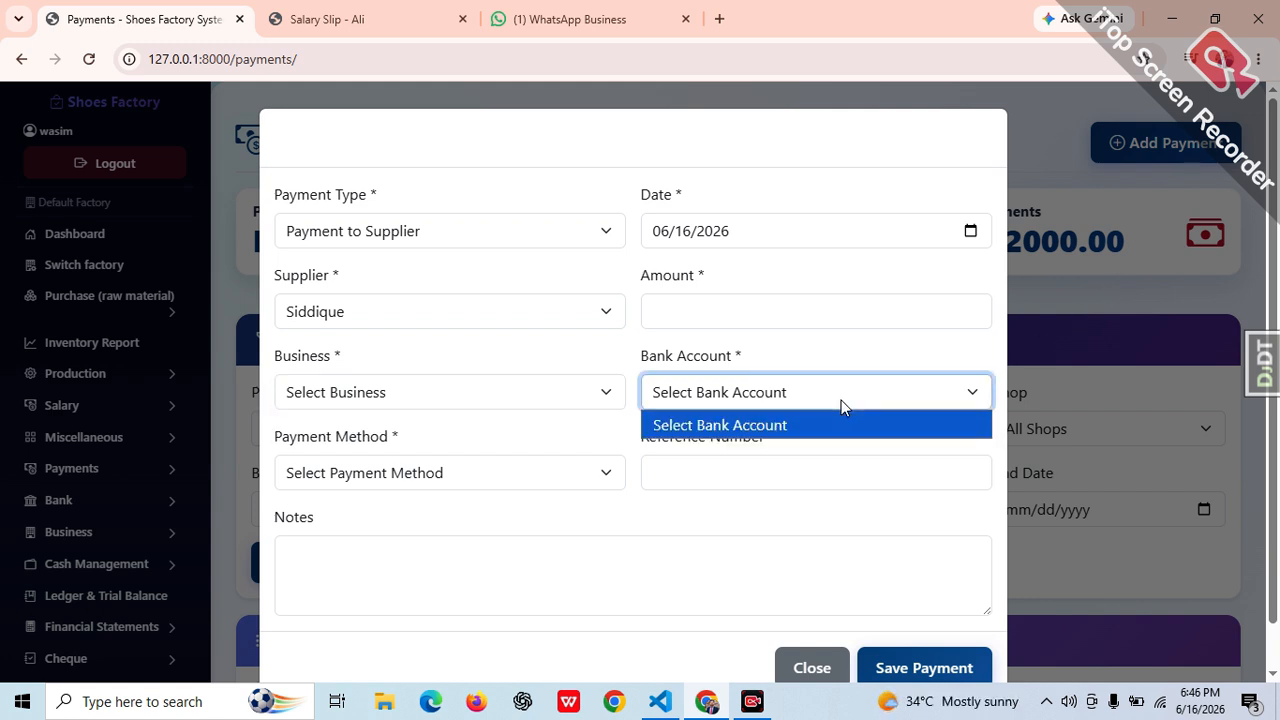
click(1082, 282)
Open the bank accounts list to check the accounts available for supplier payments.
click(60, 500)
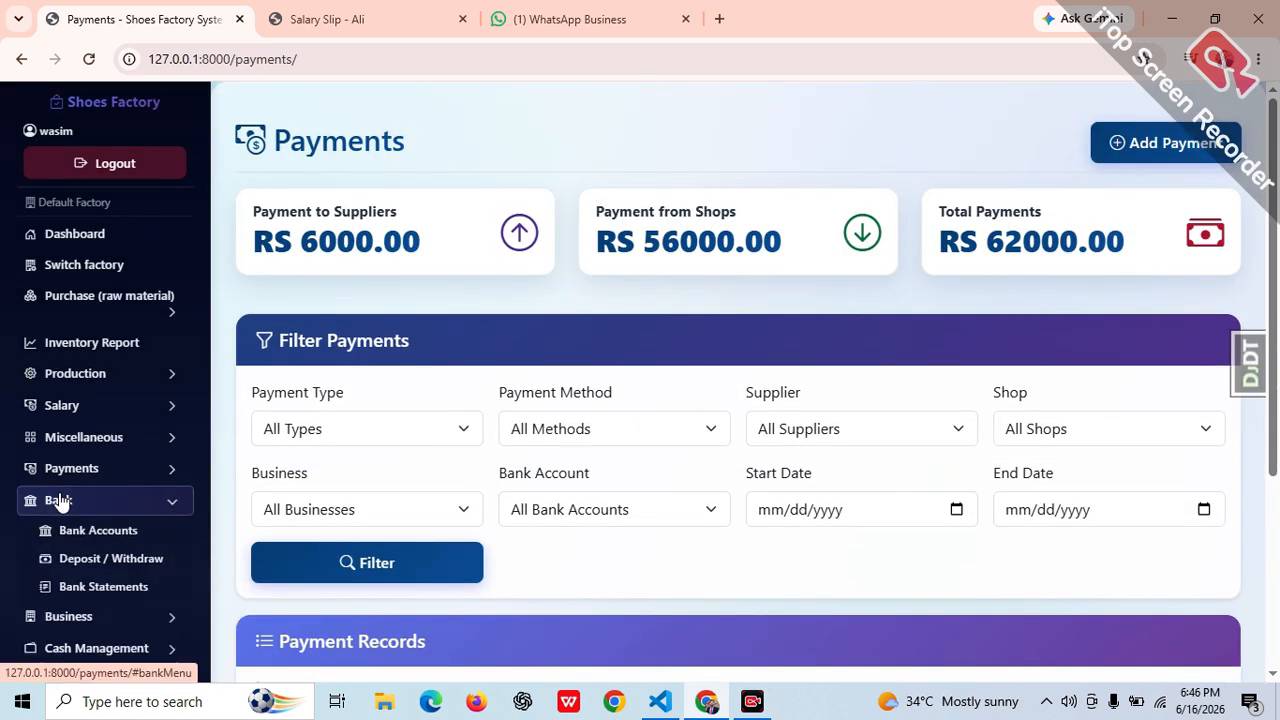
click(96, 532)
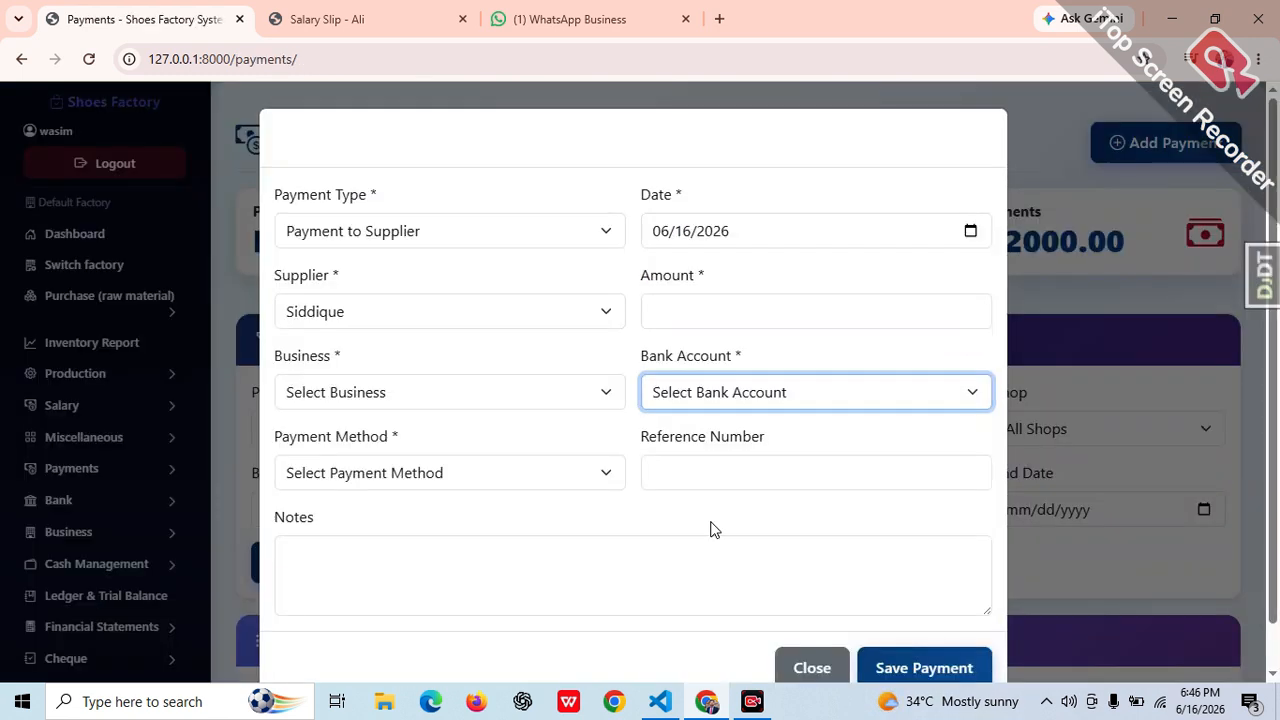
Fill in the Payment to Supplier for the newly added supplier with amount 50000 and business Shoes Business.
click(434, 245)
click(410, 290)
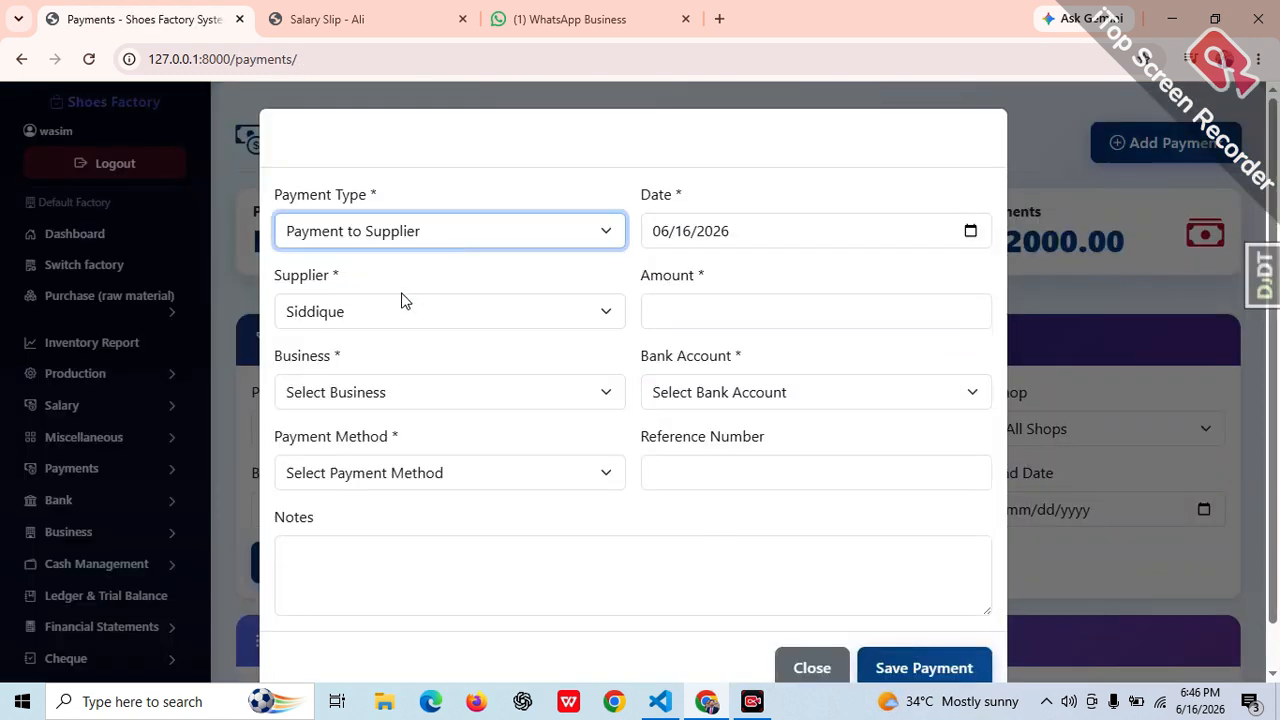
click(670, 312)
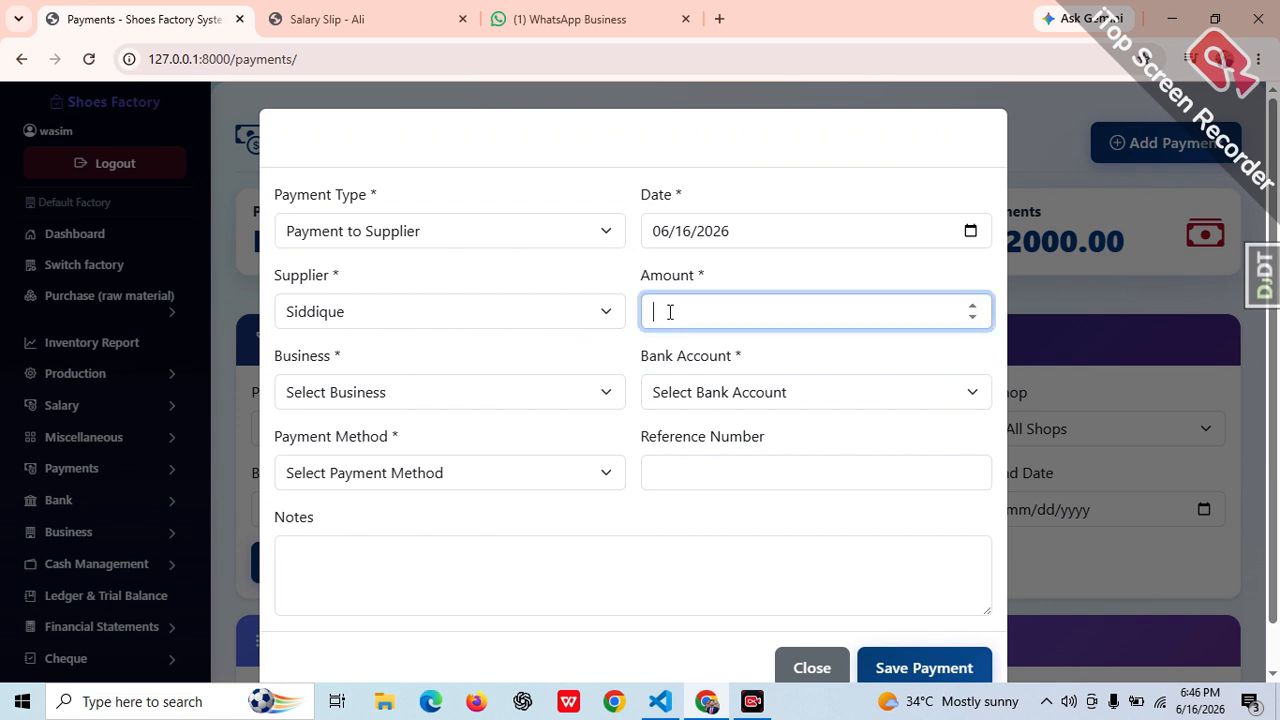
text(50000)
click(390, 392)
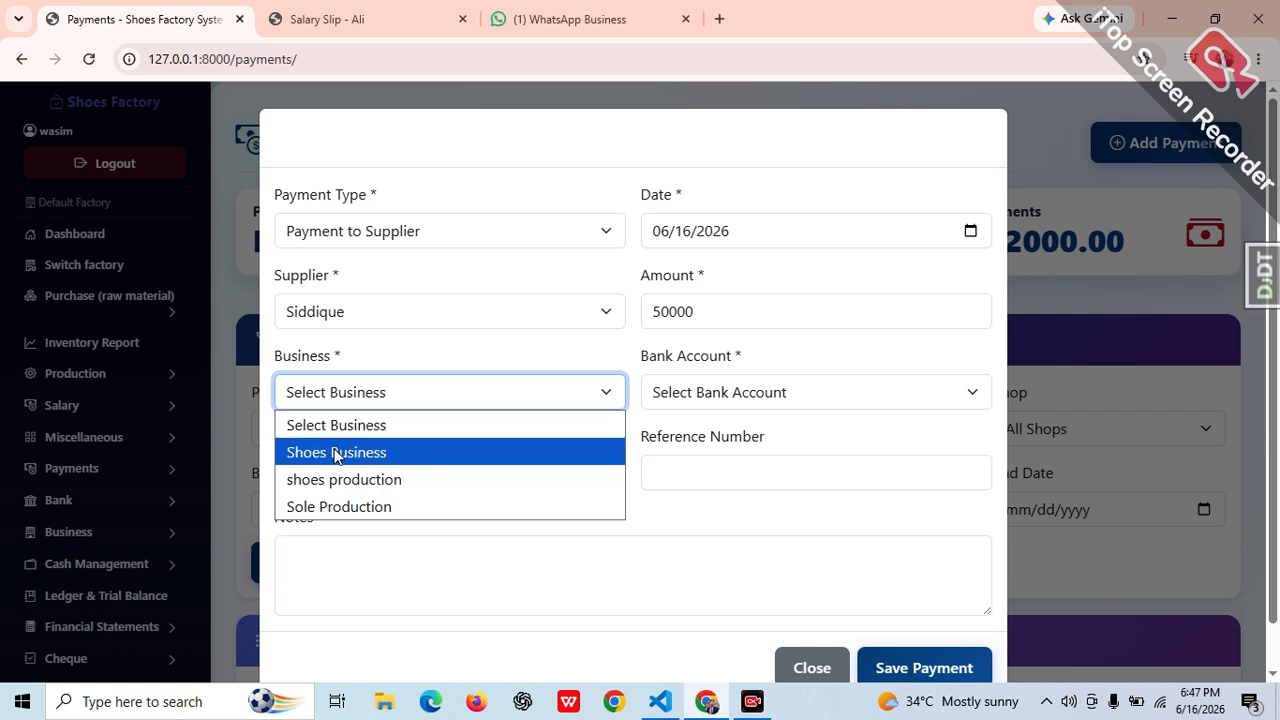
click(337, 453)
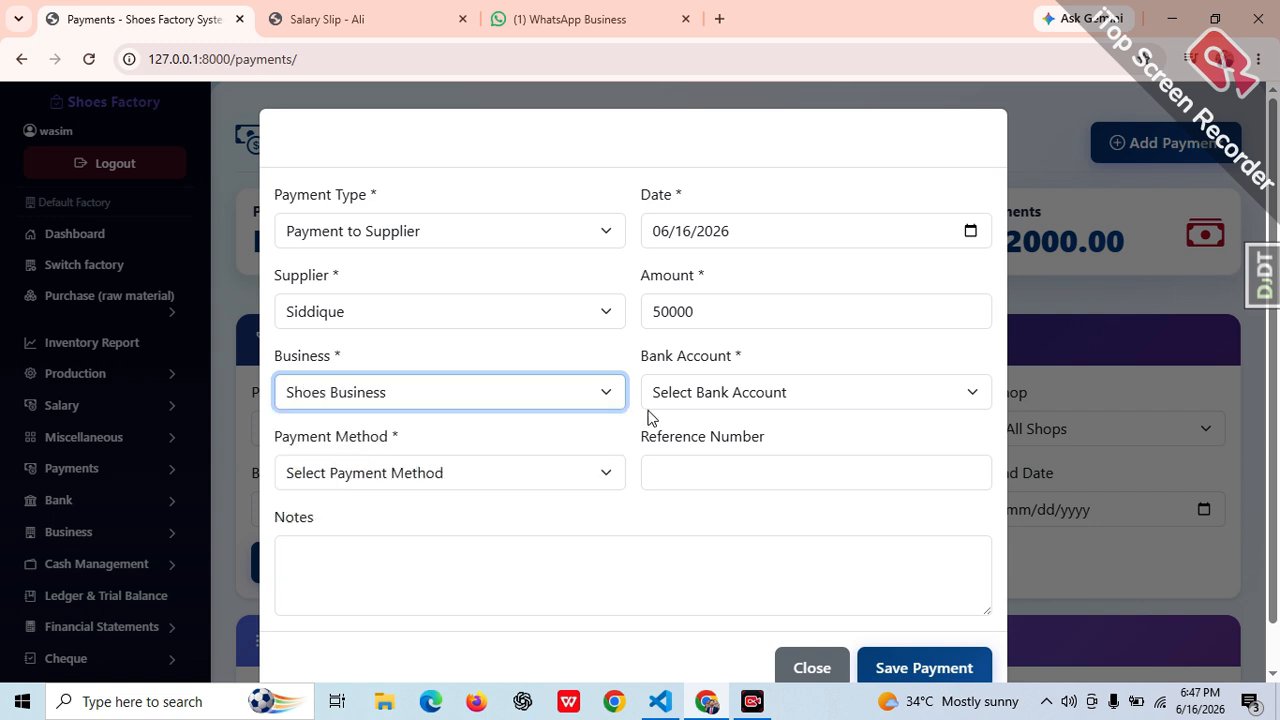
Assign the UBL bank account and Cash payment method to the supplier payment, and save it.
click(687, 398)
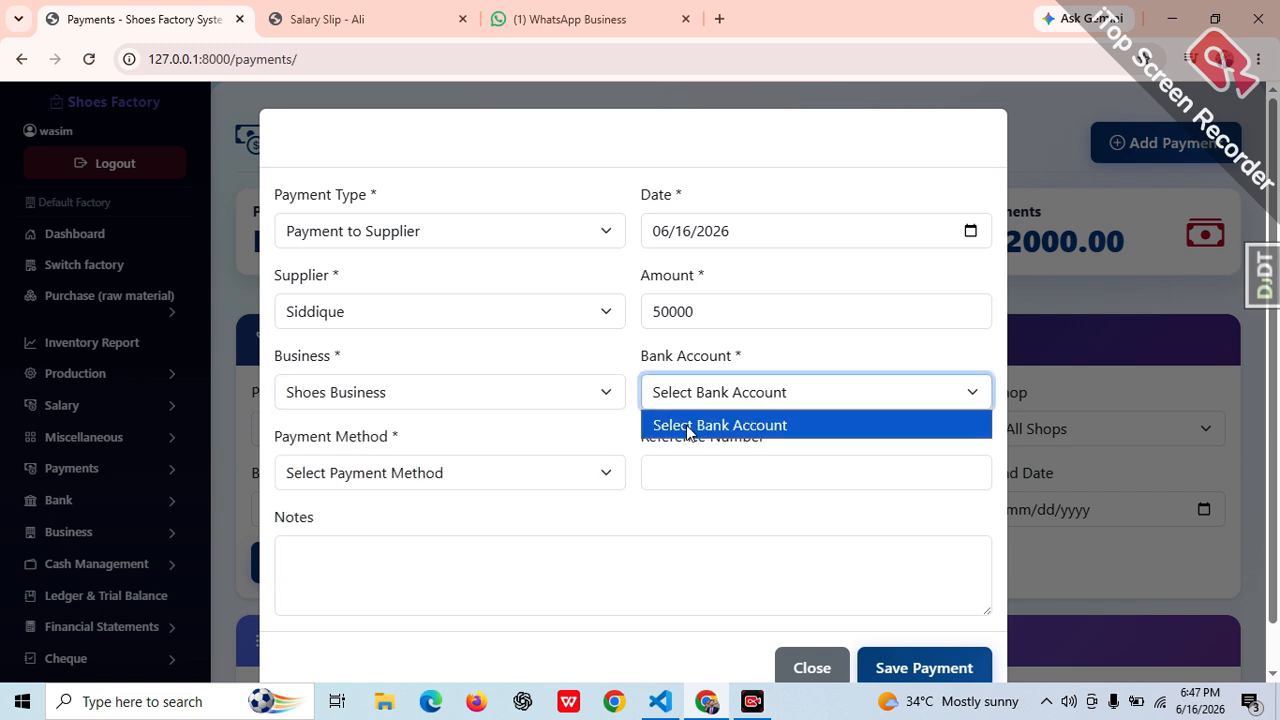
click(897, 663)
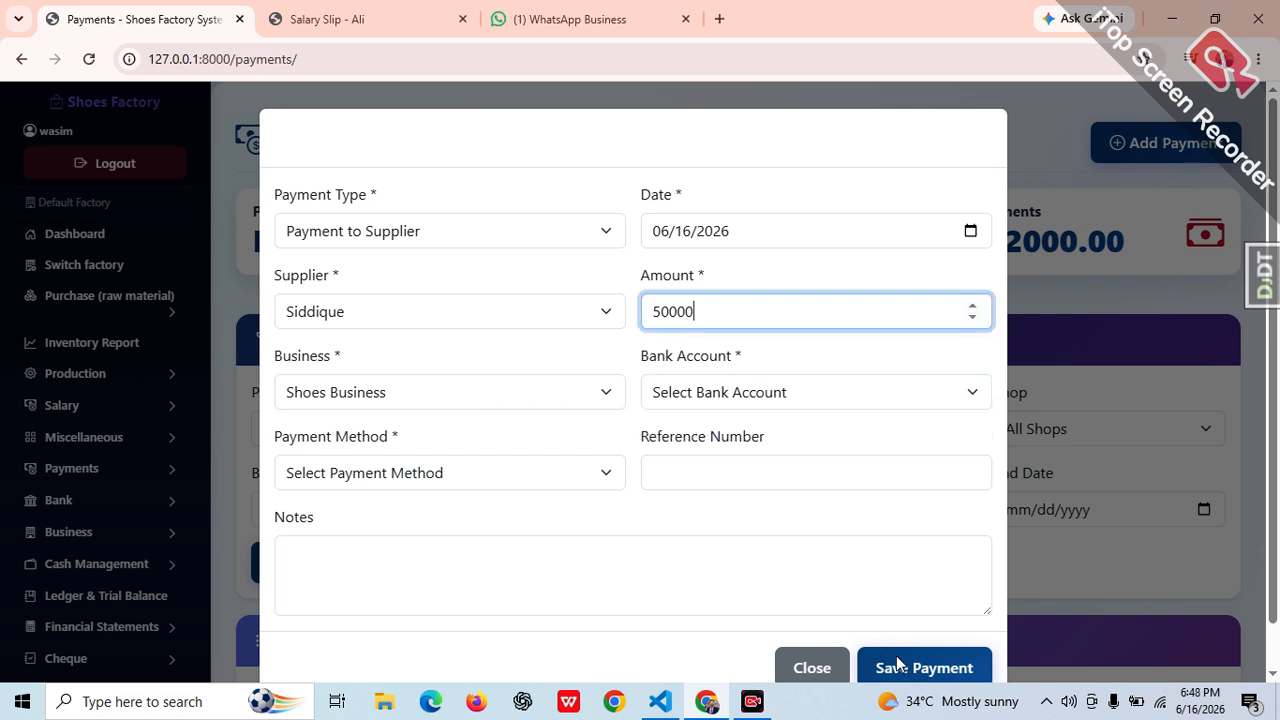
click(716, 402)
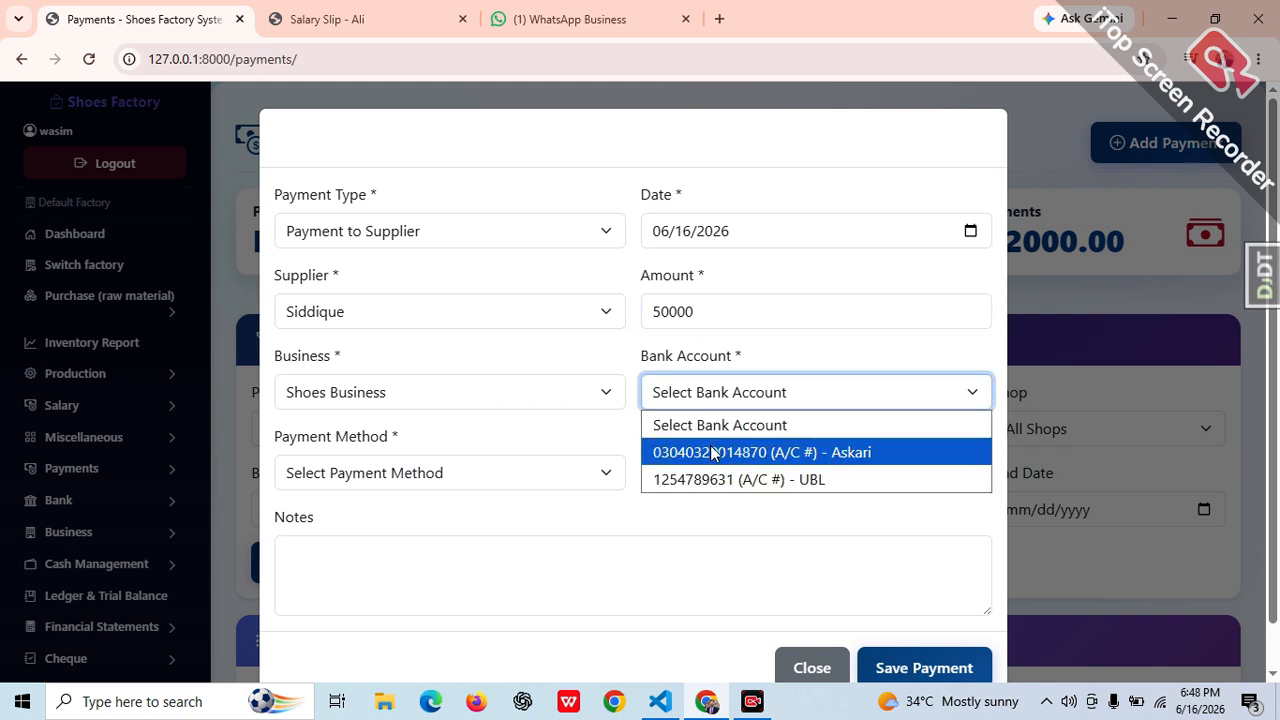
click(713, 480)
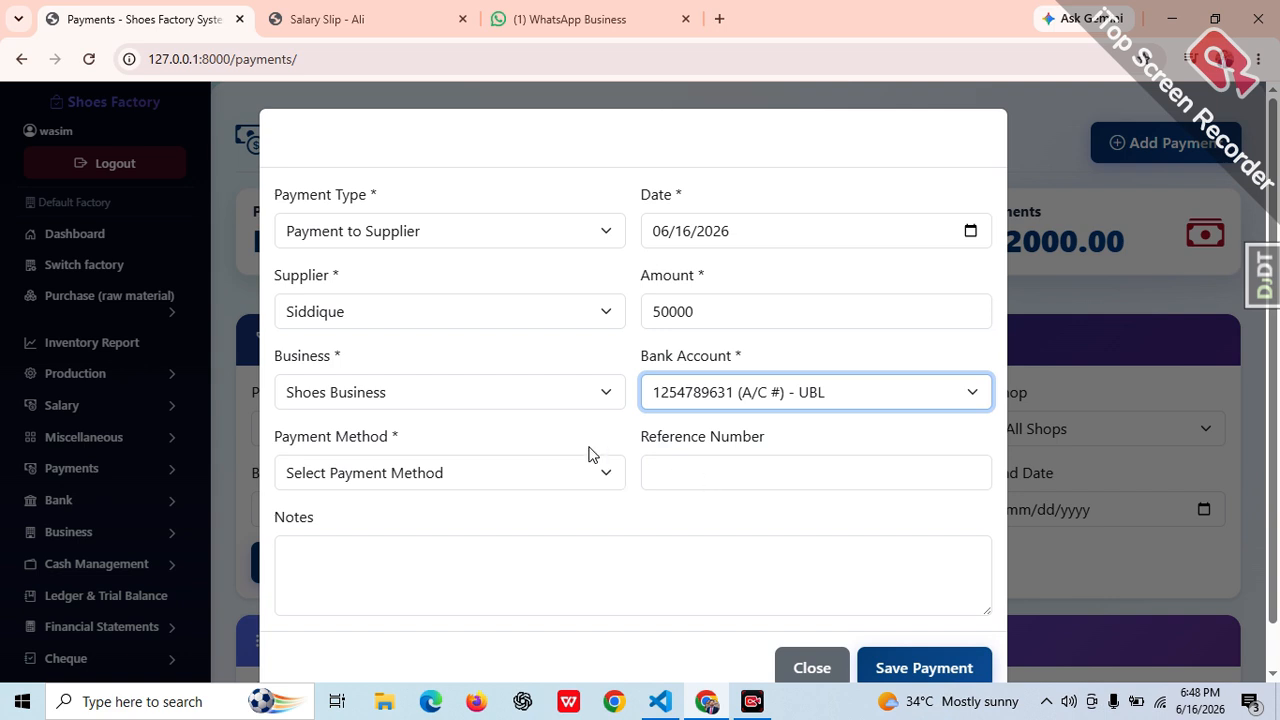
click(450, 476)
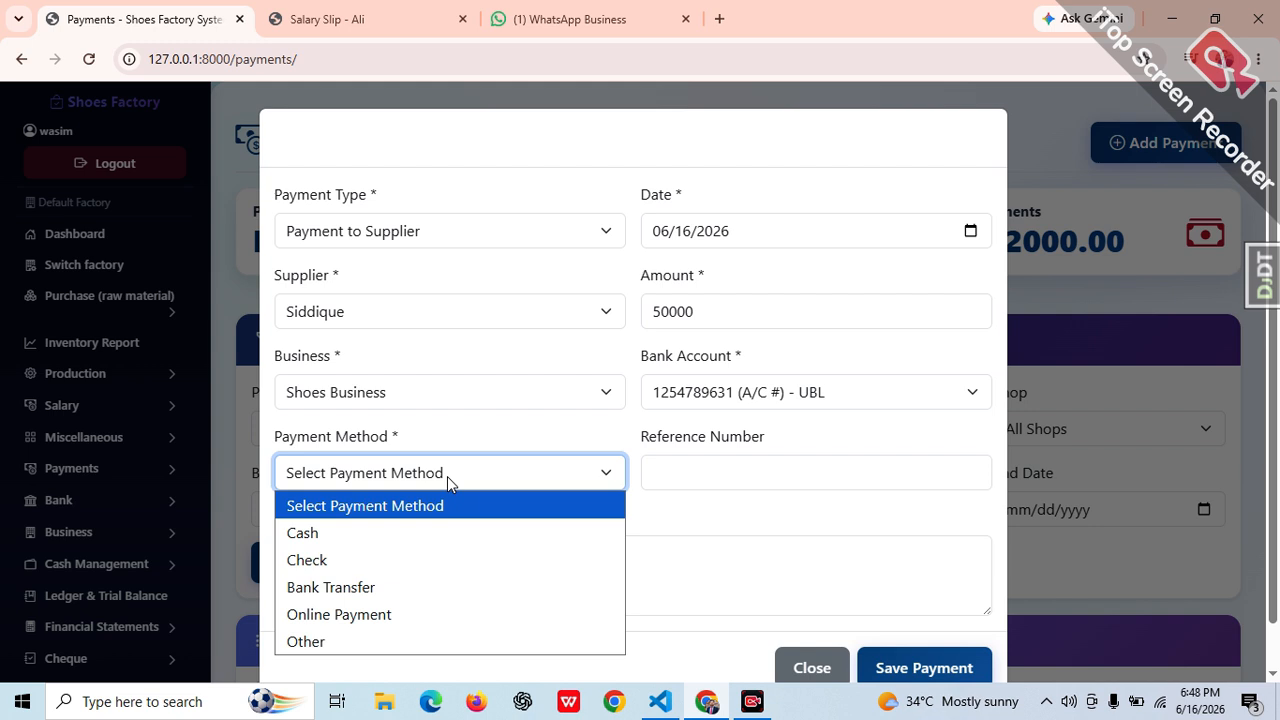
click(368, 527)
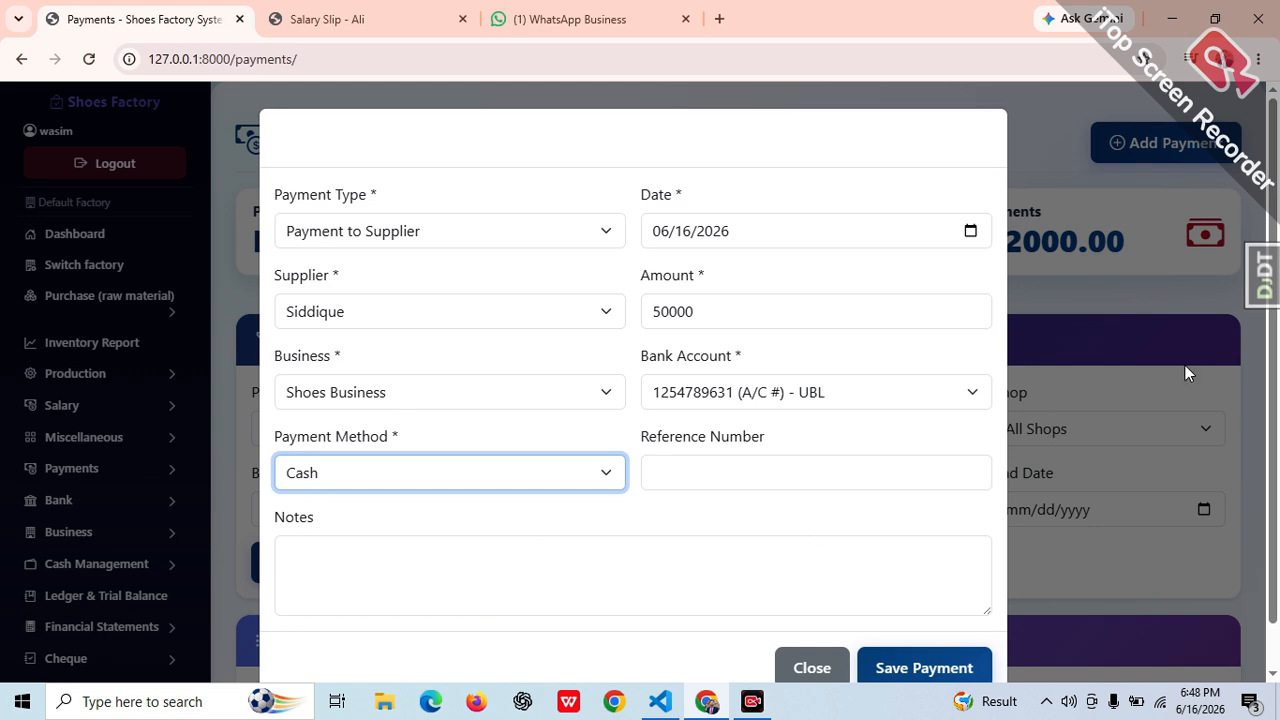
scroll(1263, 495, down, 1)
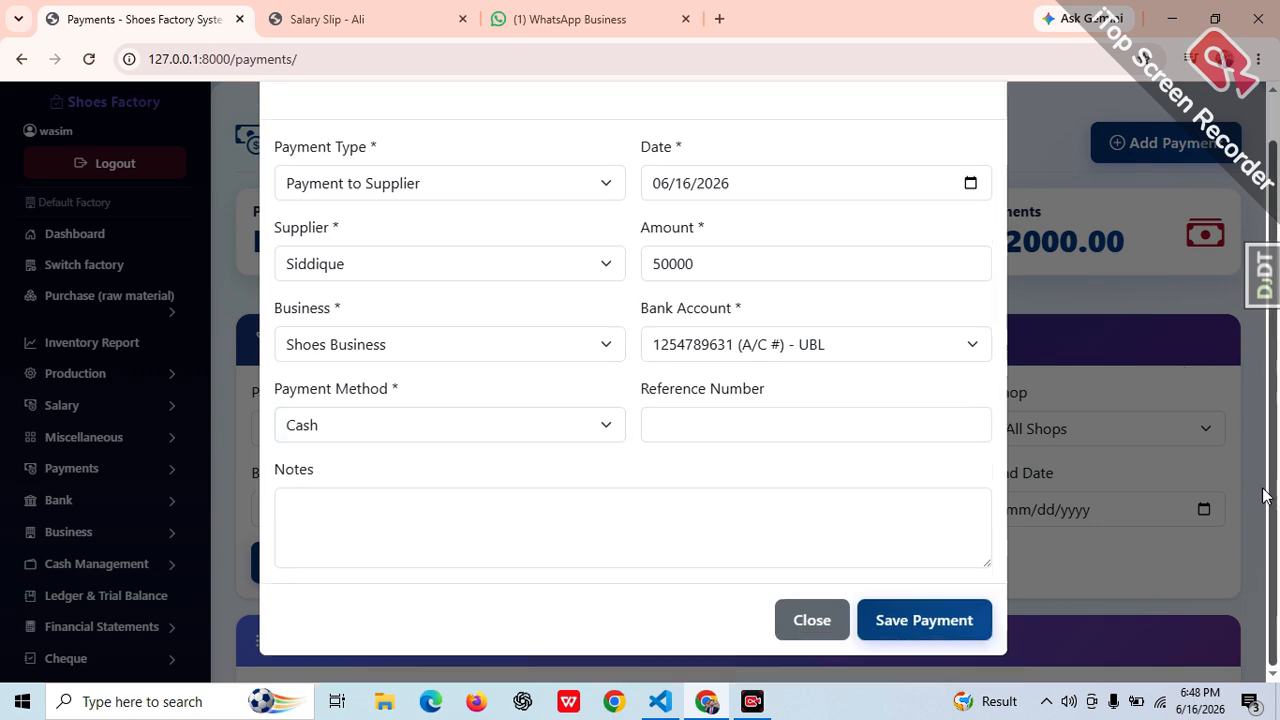
click(968, 619)
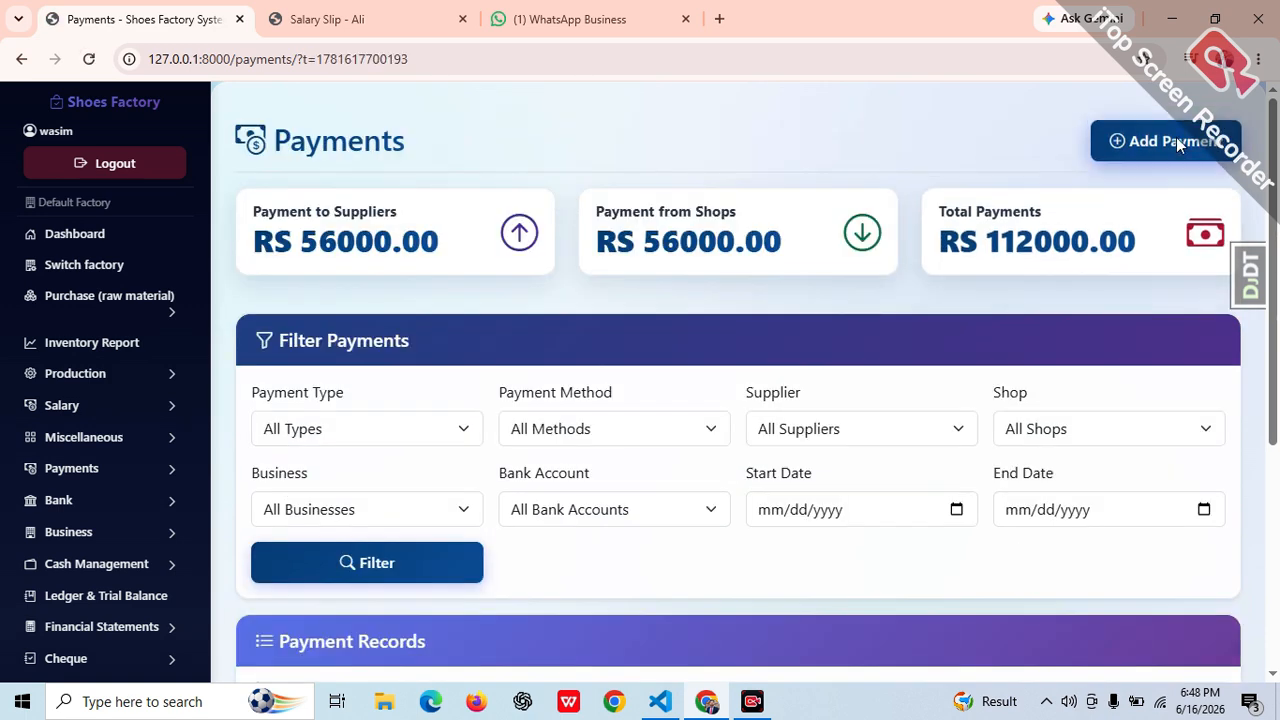
Start another Payment to Supplier for the same supplier, with business Shoes Business and the UBL bank account.
click(1182, 144)
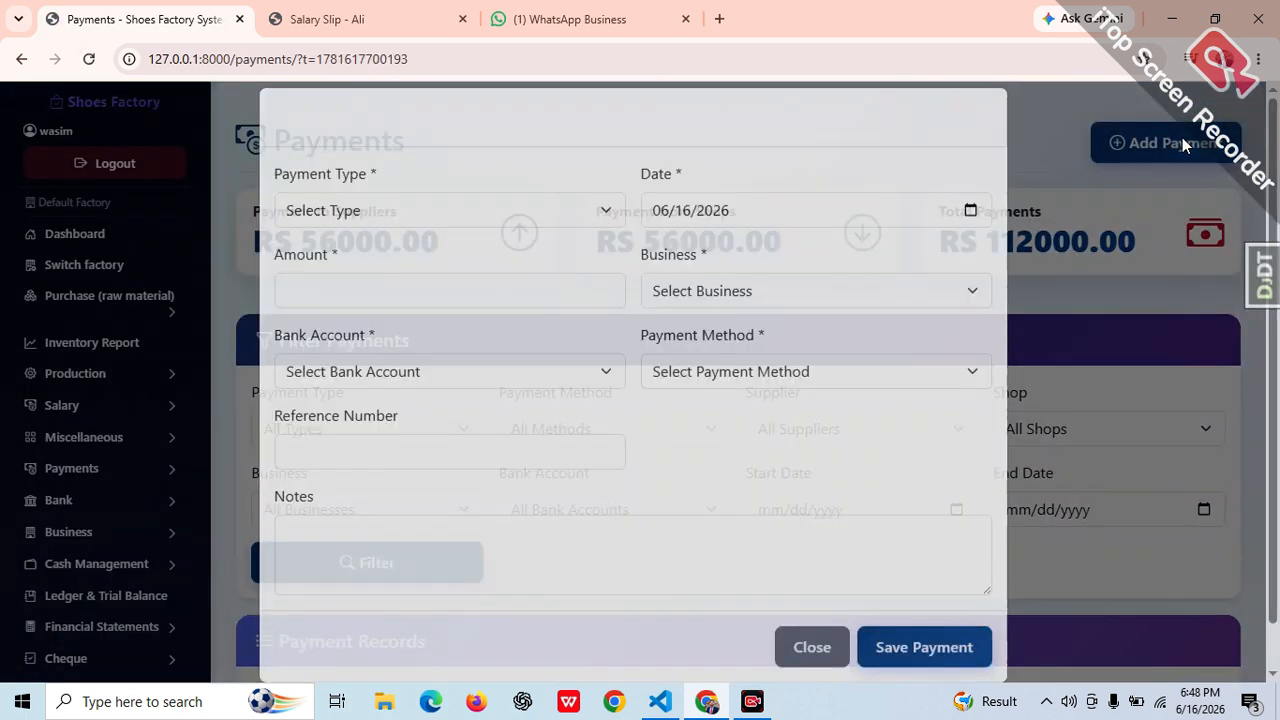
click(357, 240)
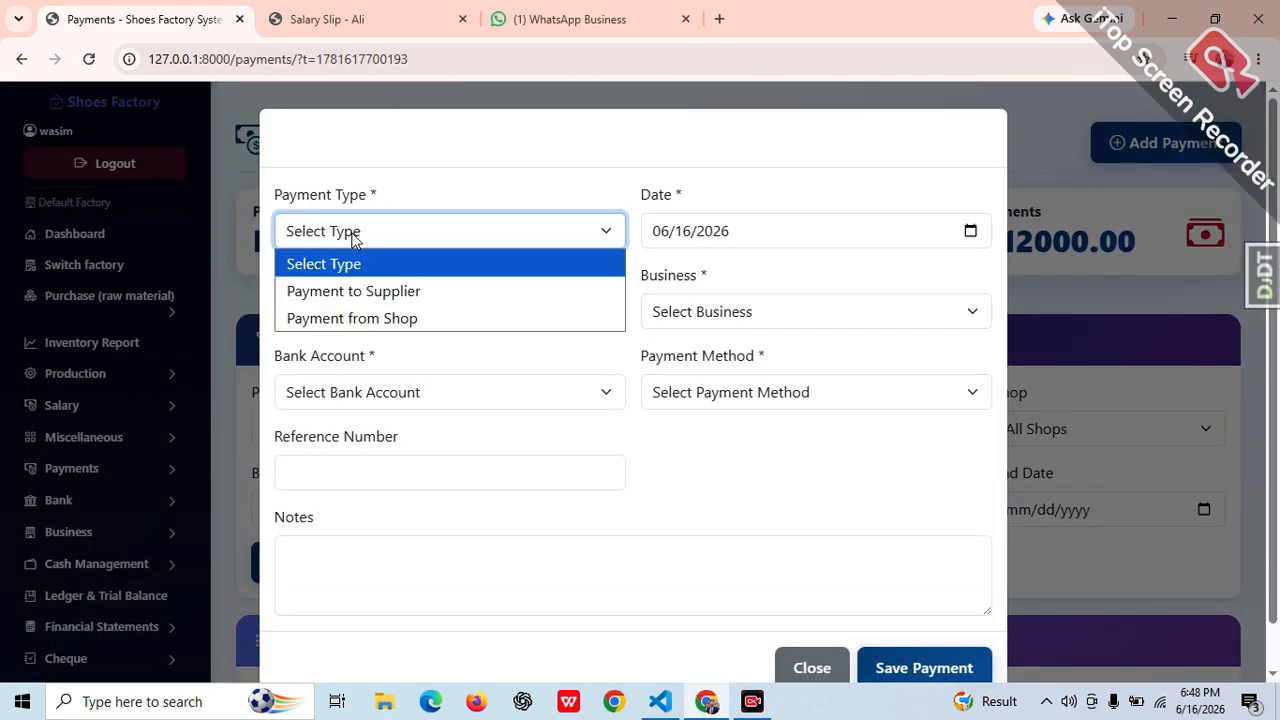
click(350, 290)
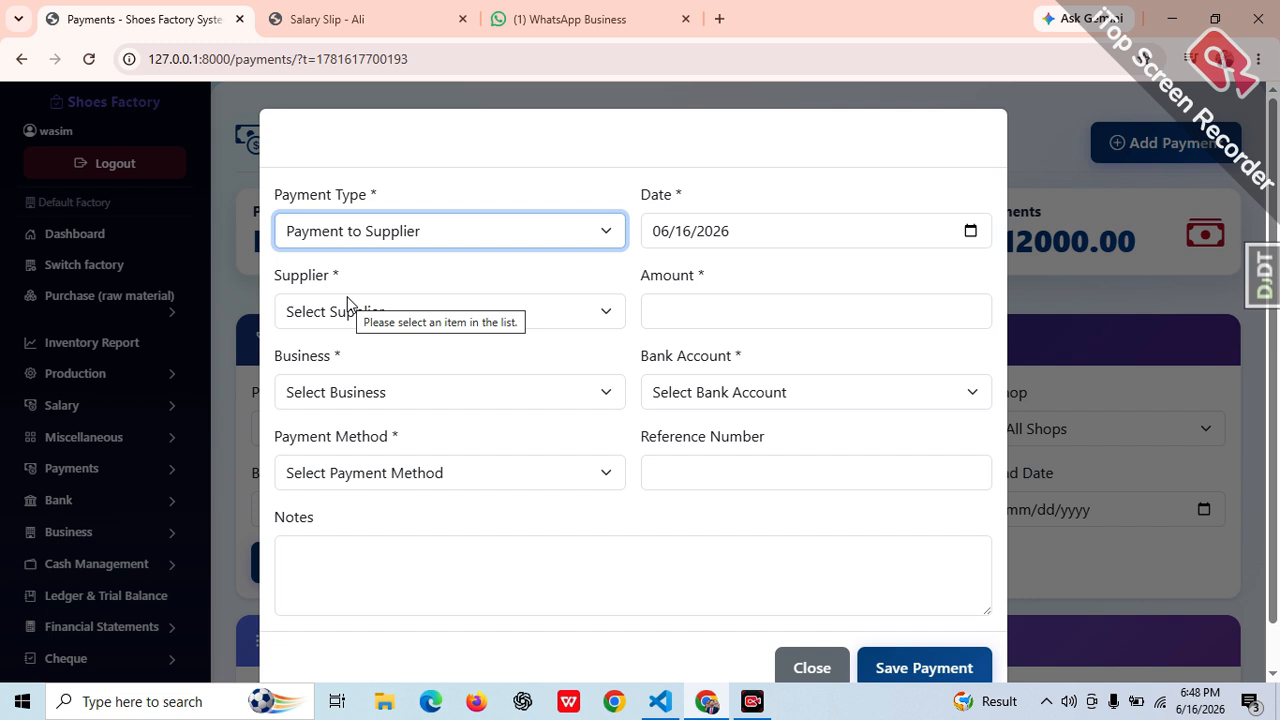
click(382, 318)
click(354, 372)
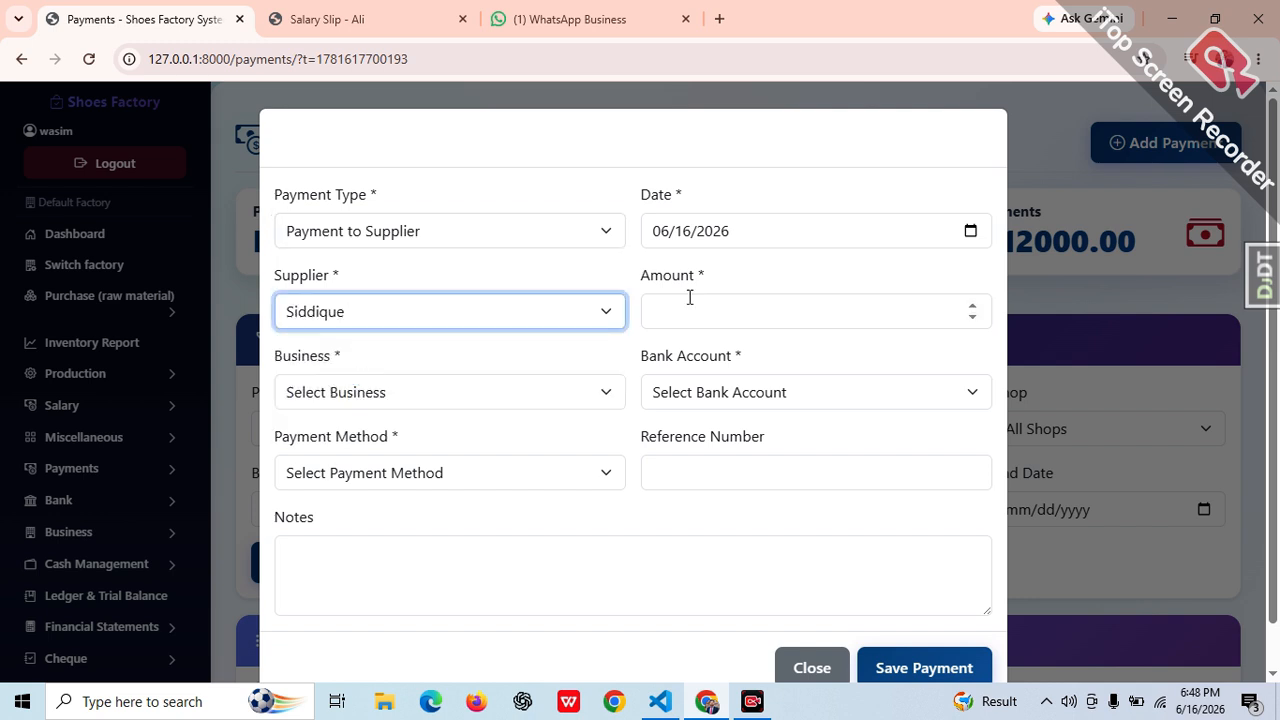
click(709, 318)
text(1)
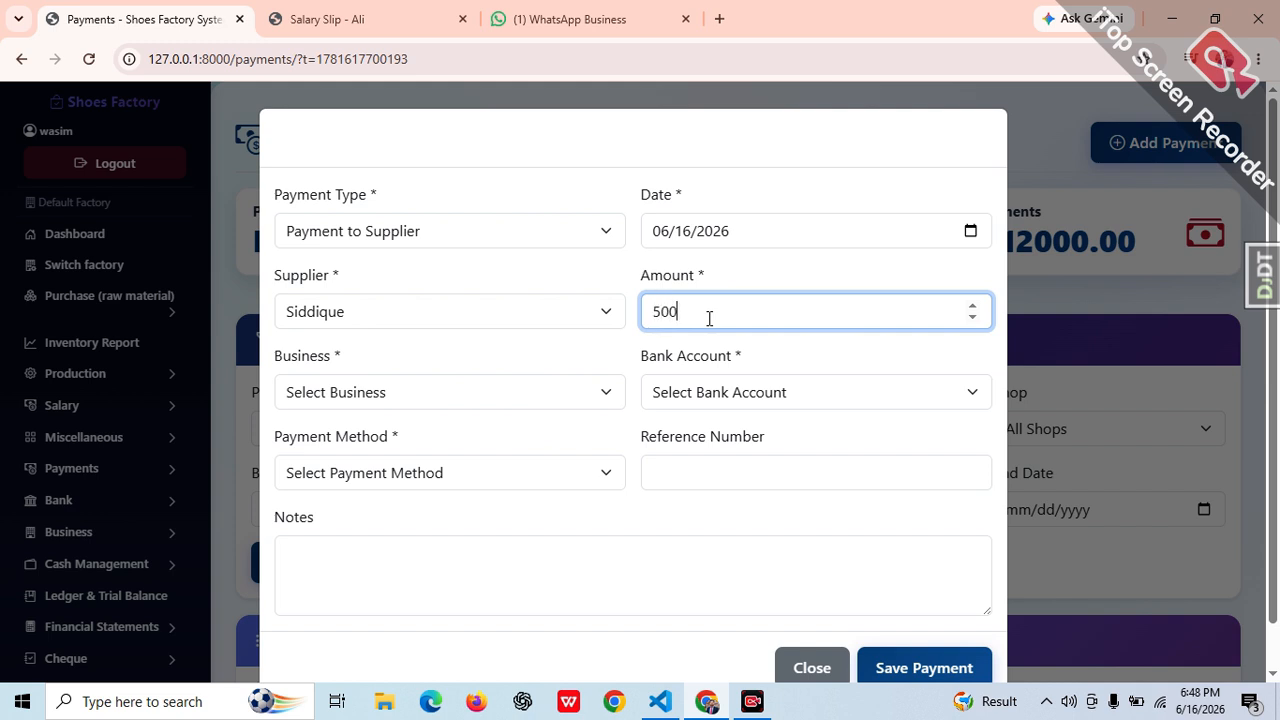
click(491, 388)
click(370, 400)
click(903, 655)
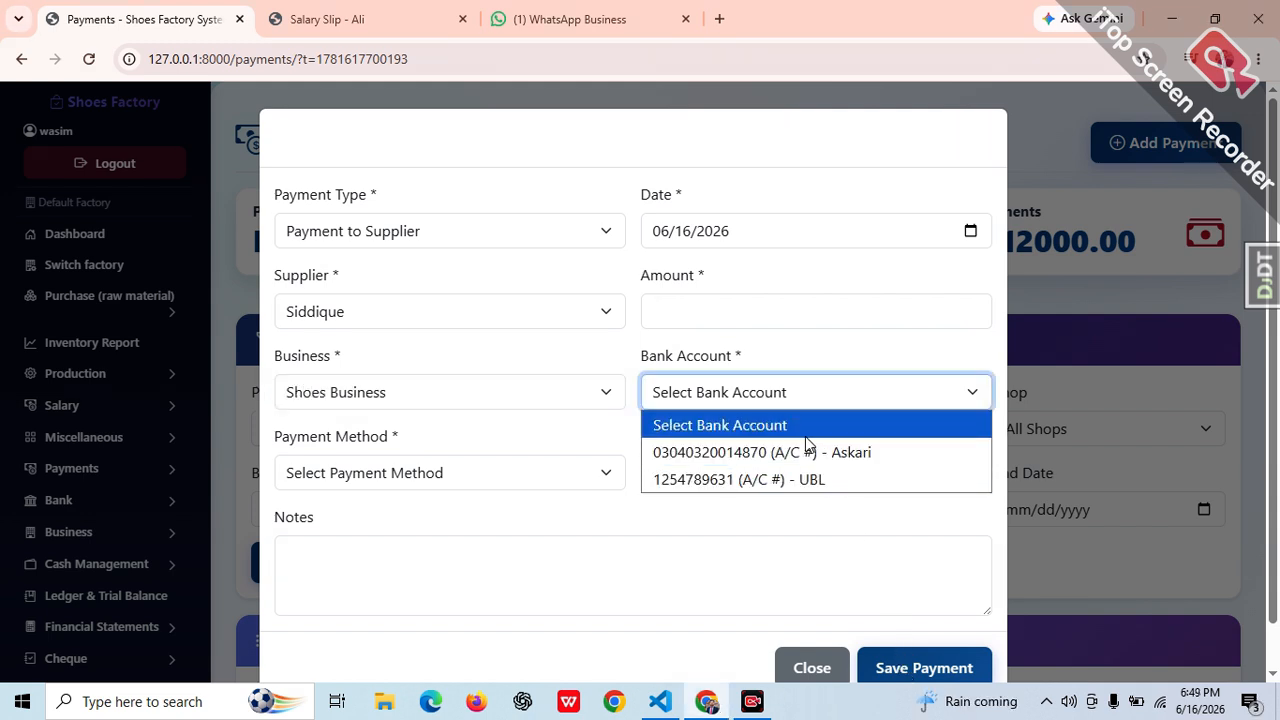
click(783, 482)
Set the payment amount to 50000 and the payment method to Check, with cheque due date 06/30/2026.
click(675, 324)
text(50000)
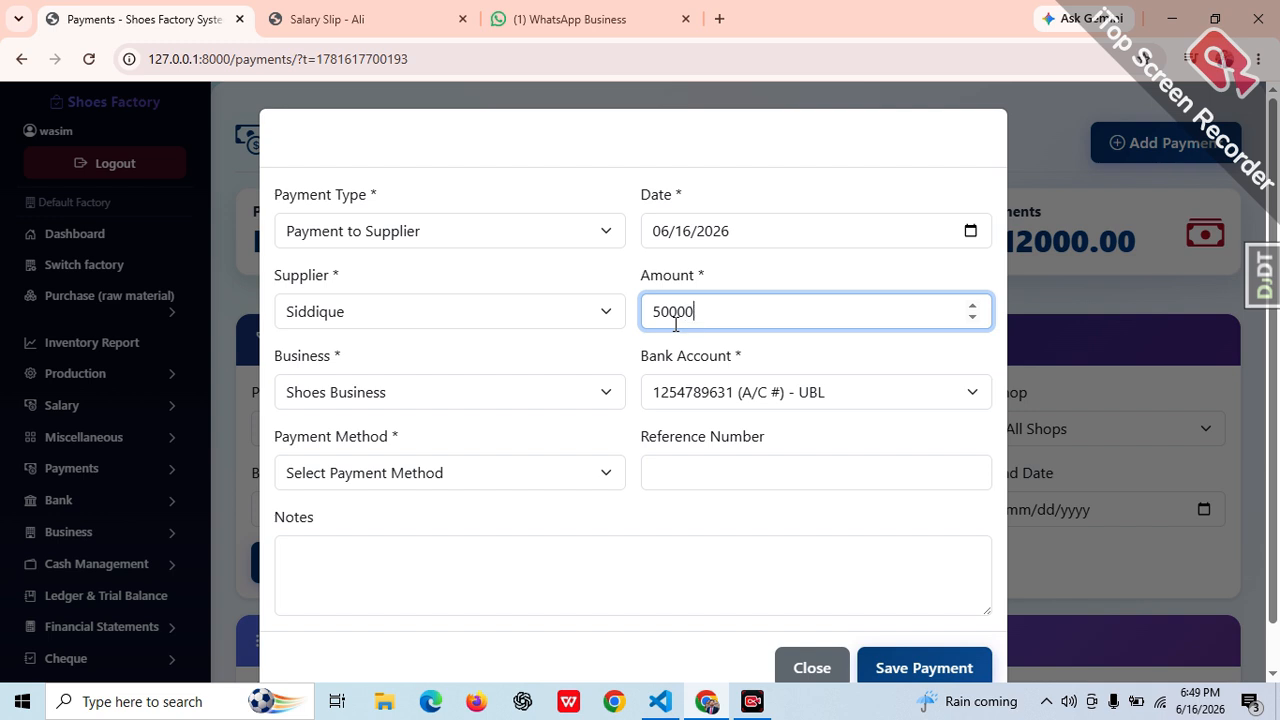
click(429, 486)
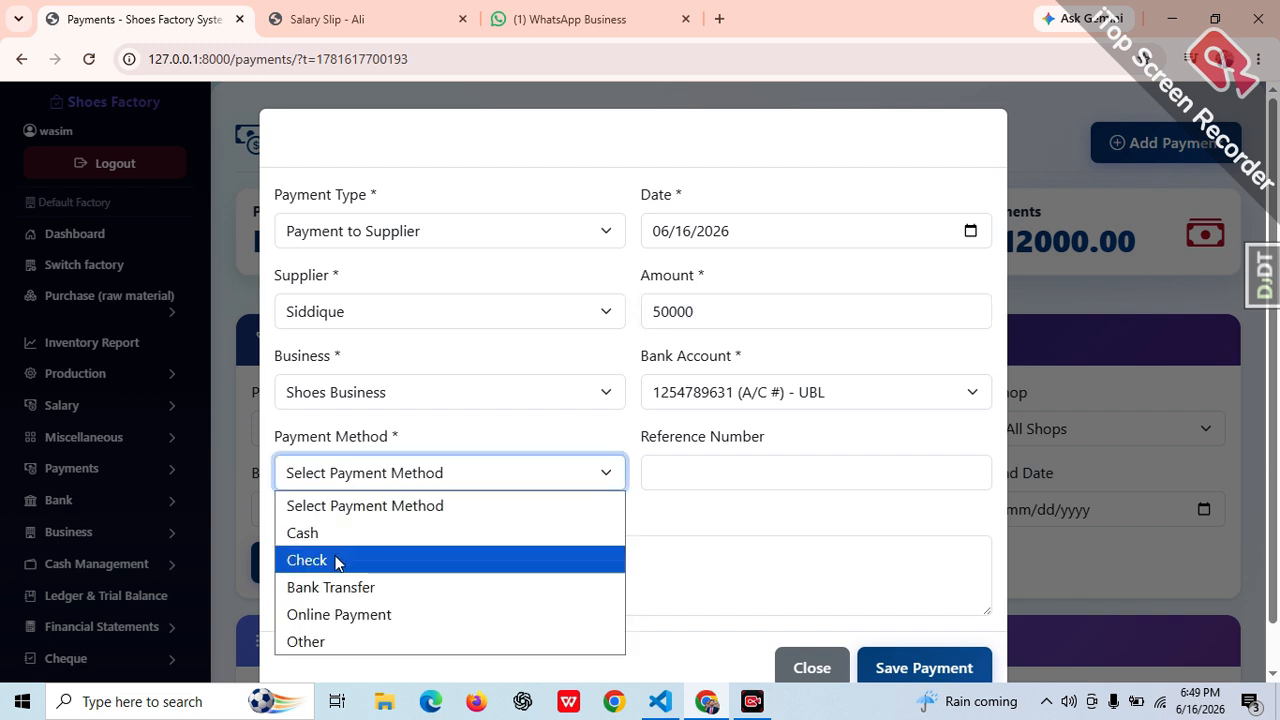
click(336, 561)
scroll(1221, 402, down, 1)
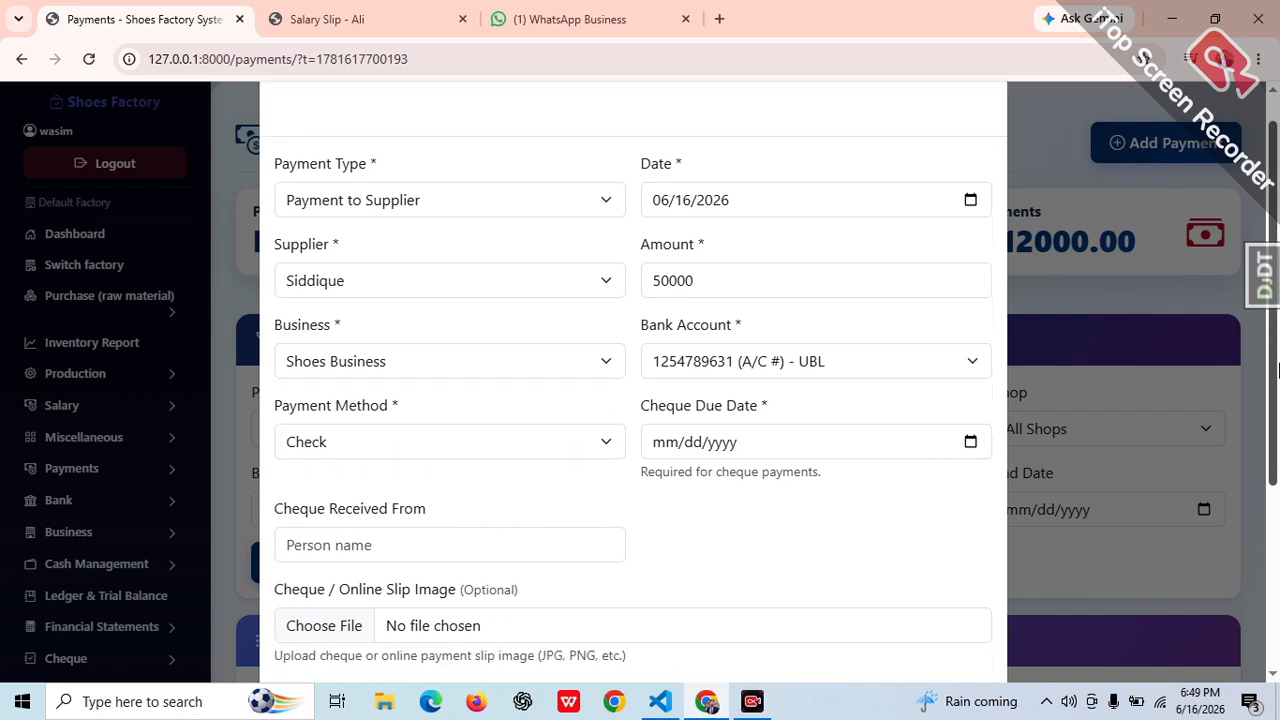
click(968, 378)
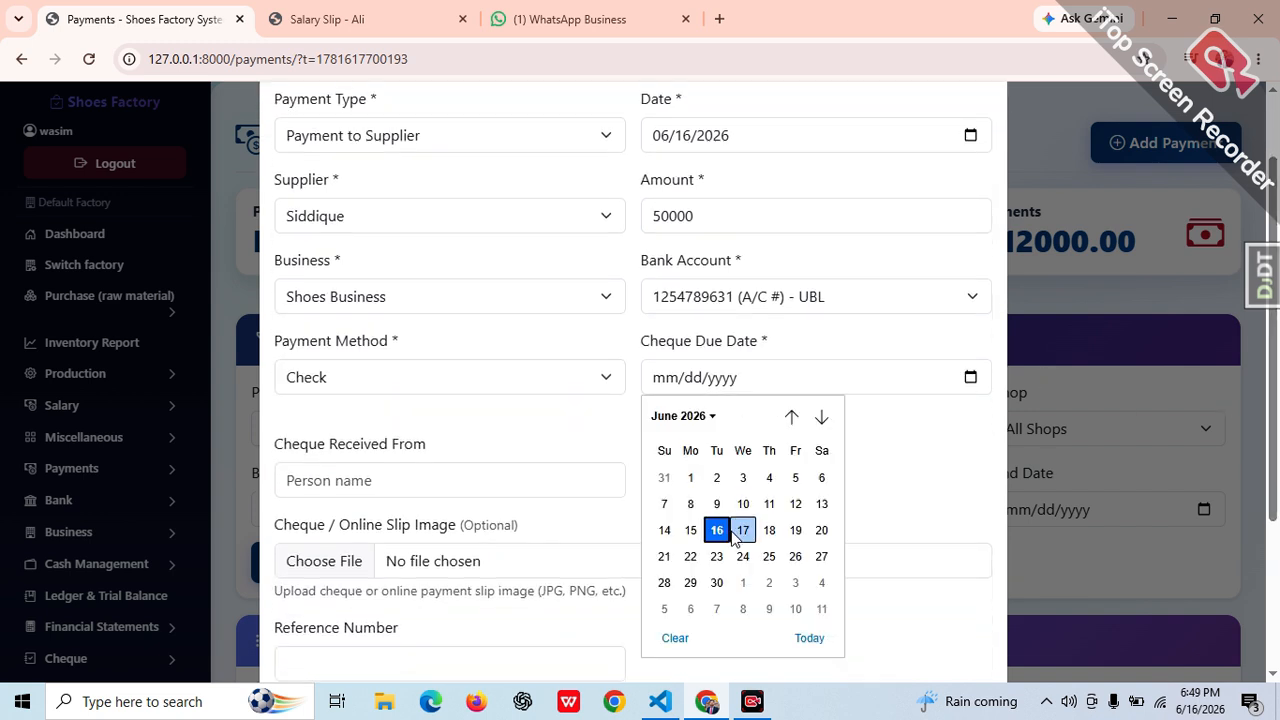
click(717, 583)
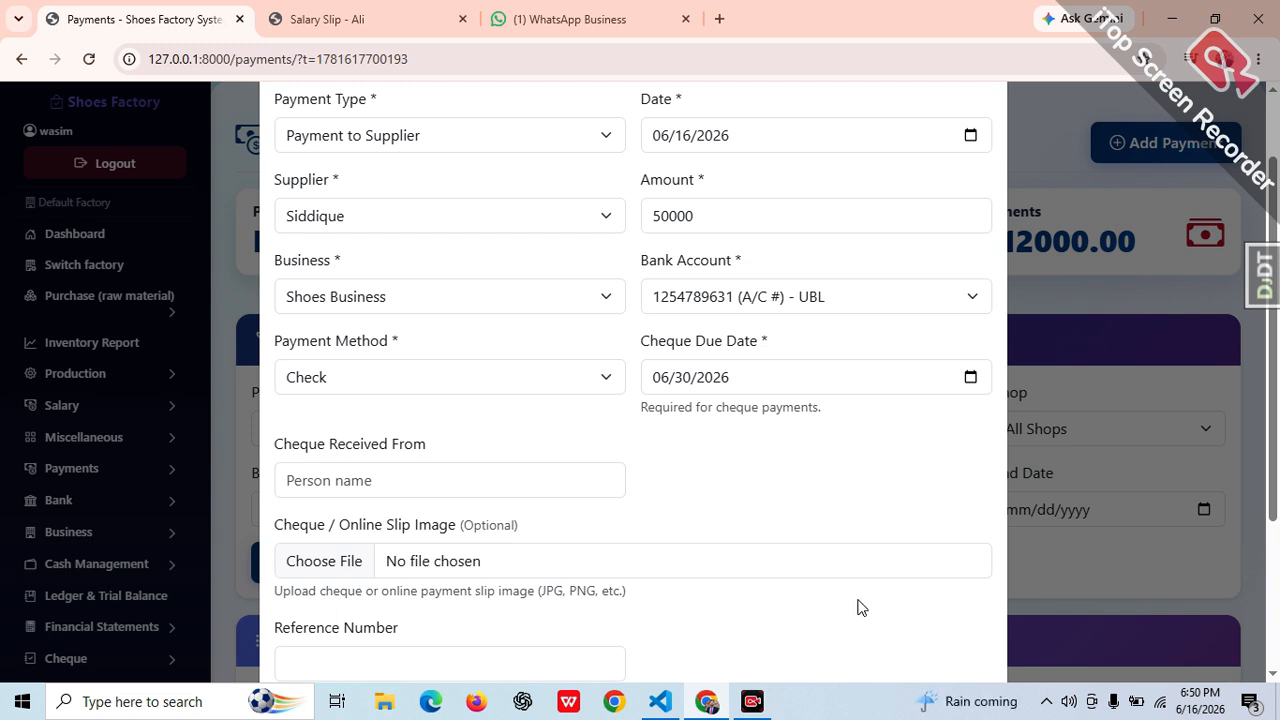
Attach the image file named images from the Downloads folder as the cheque slip image.
click(397, 492)
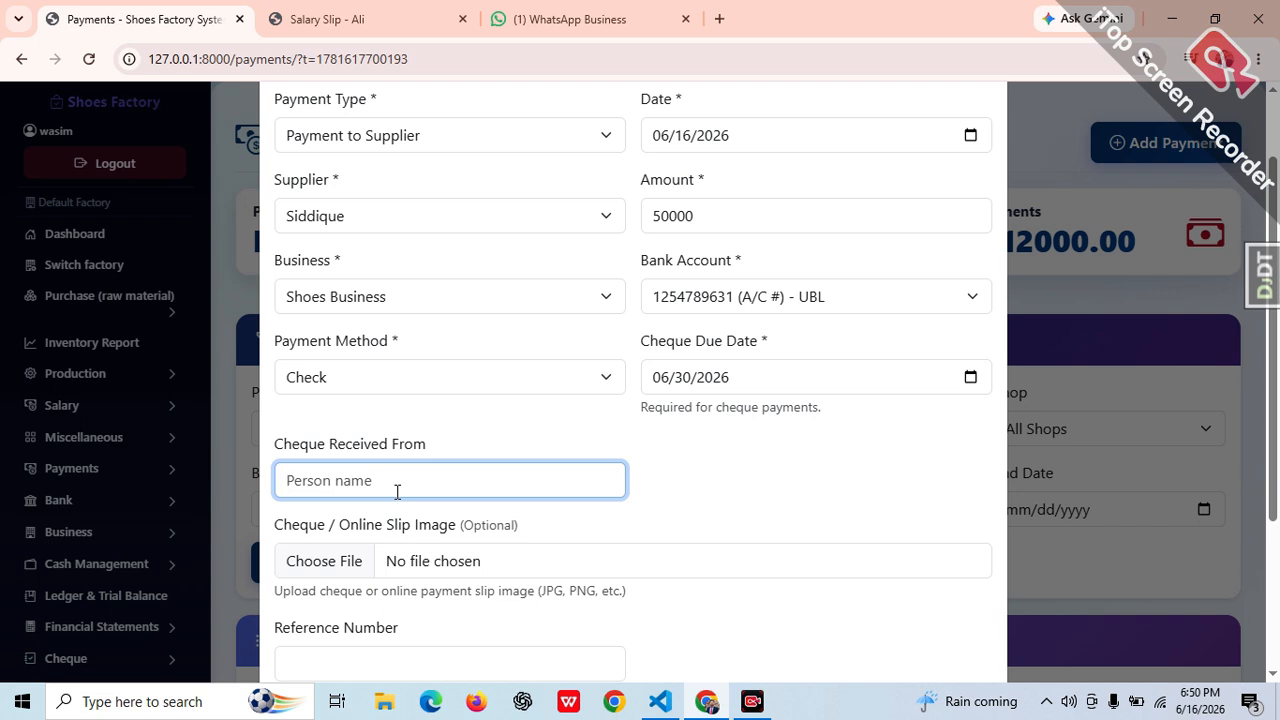
click(368, 565)
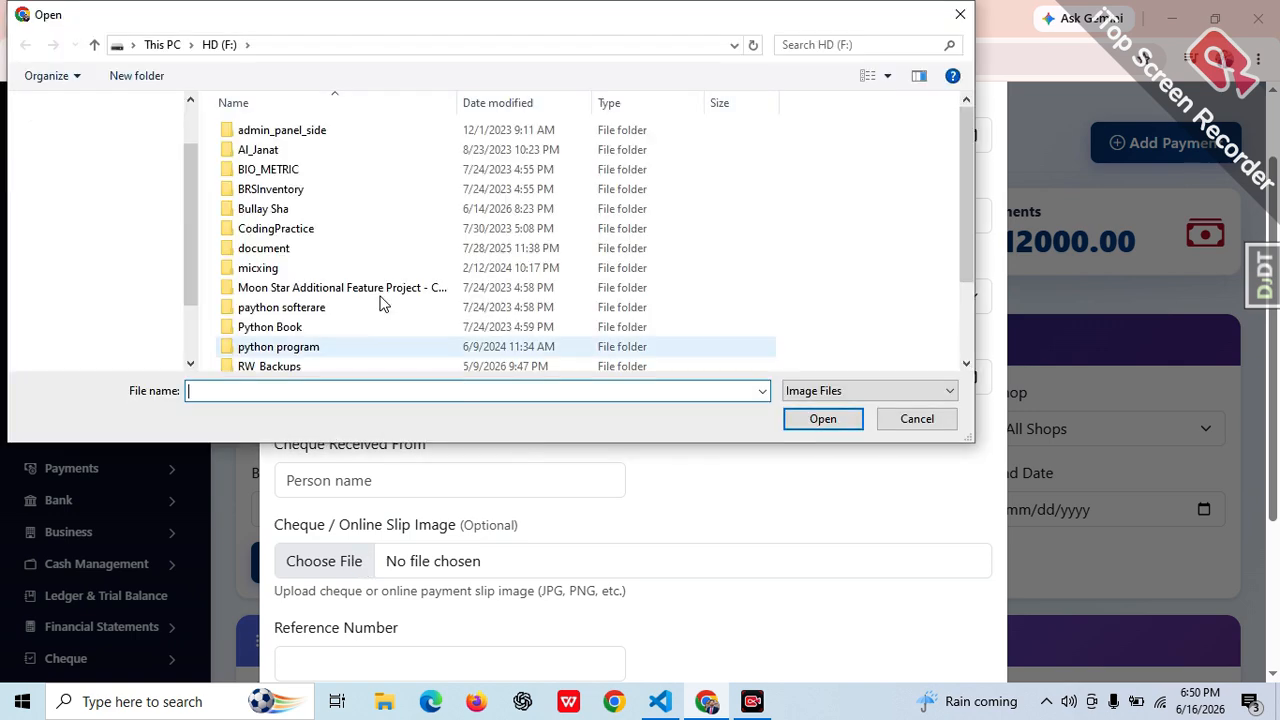
click(88, 200)
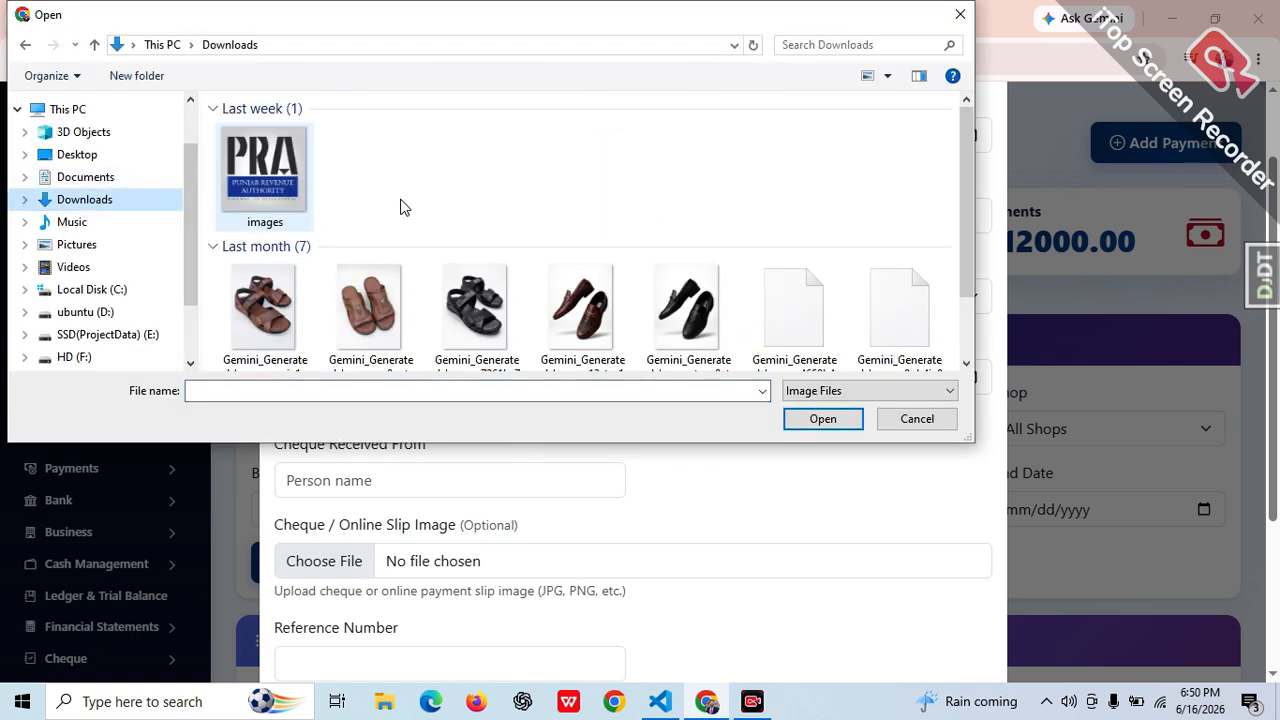
click(372, 335)
scroll(376, 352, down, 1)
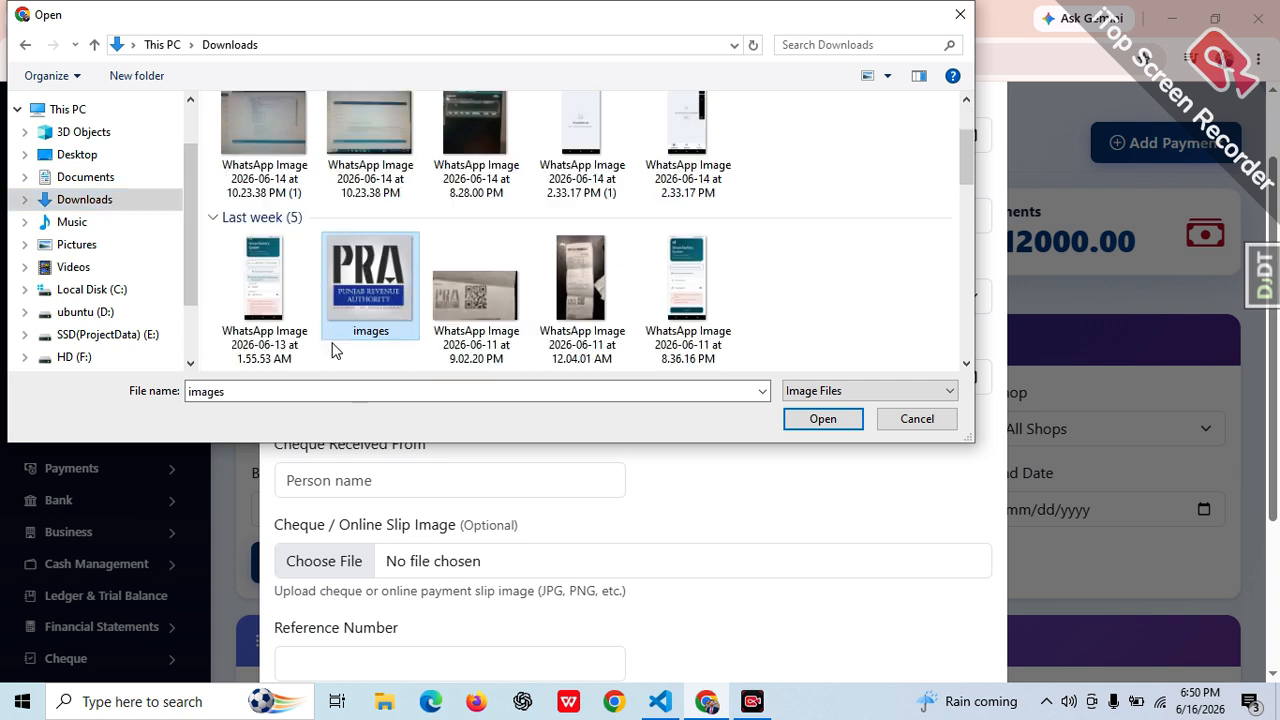
click(822, 419)
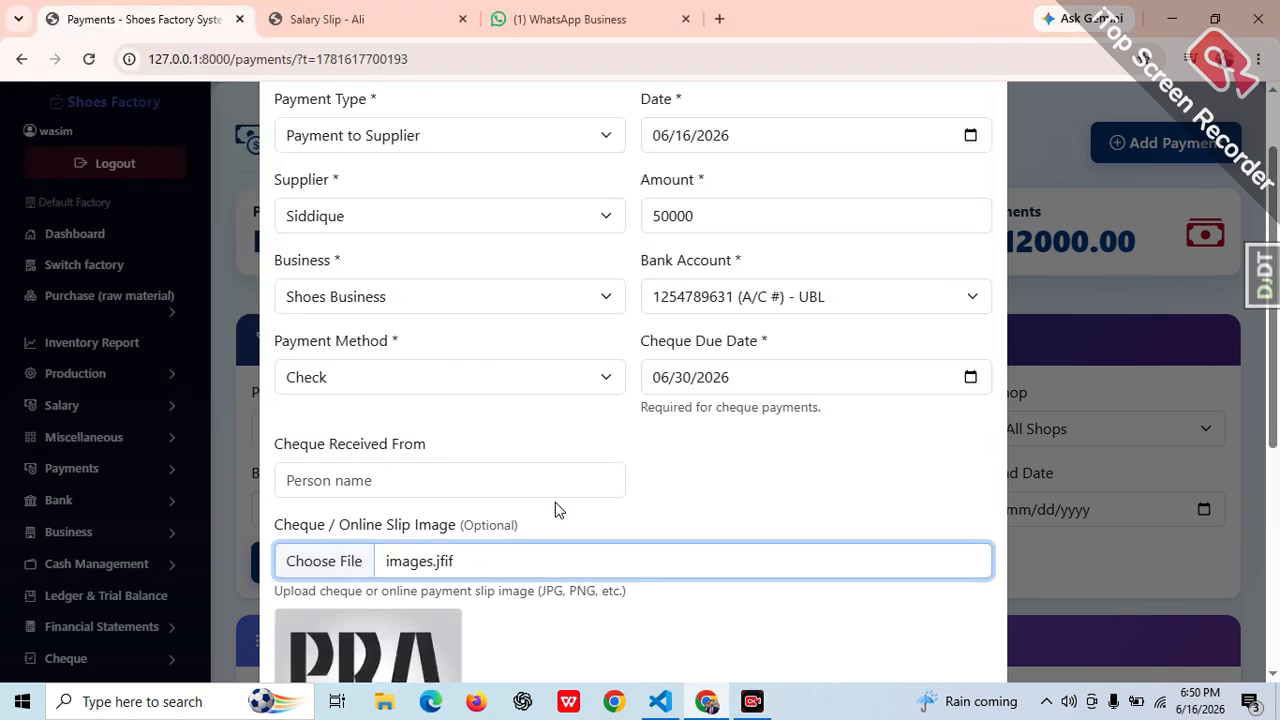
Save the cheque payment with the Cheque Received From field left blank, and view the payment records.
click(455, 483)
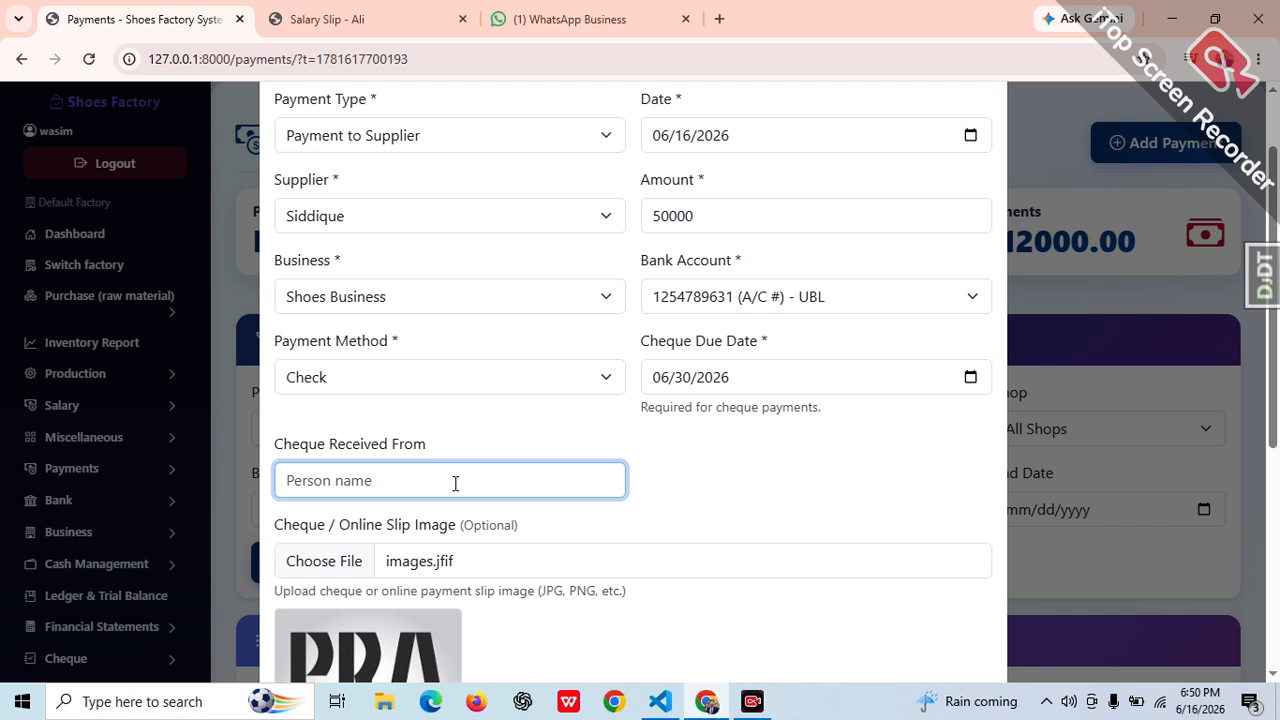
text(S)
key(BackSpace)
click(658, 382)
scroll(658, 382, down, 2)
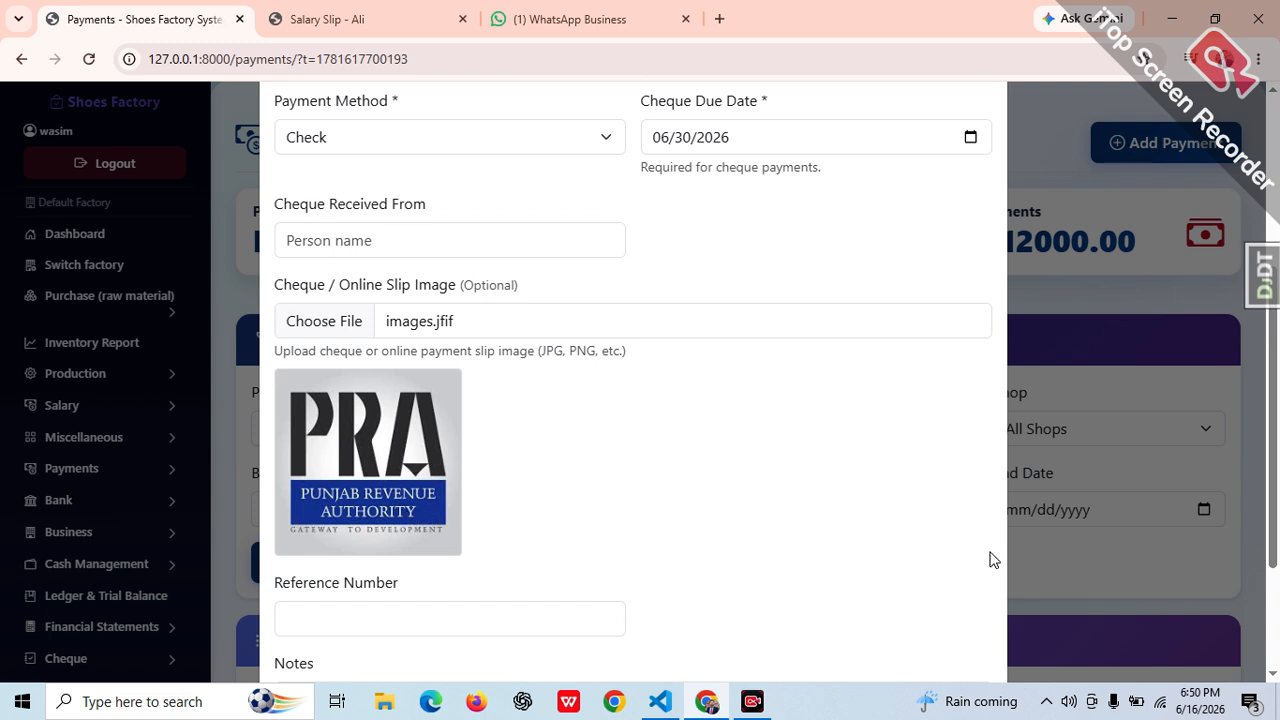
scroll(965, 598, down, 2)
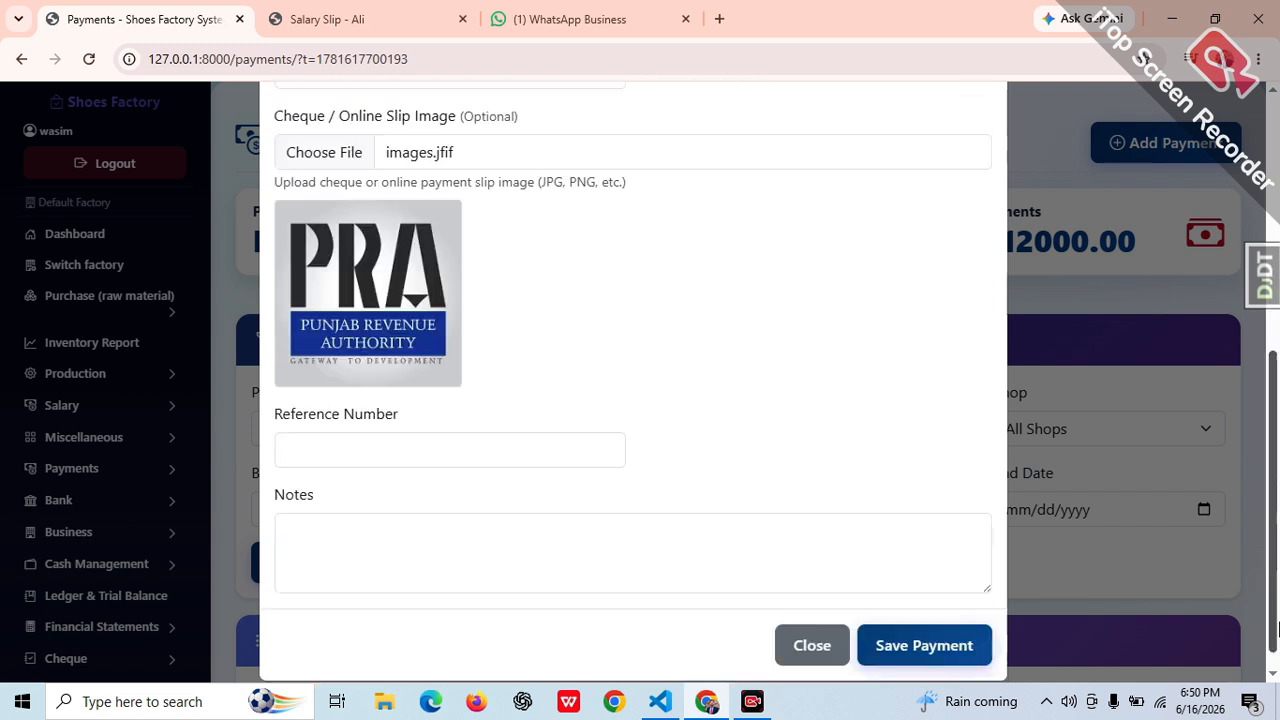
click(918, 620)
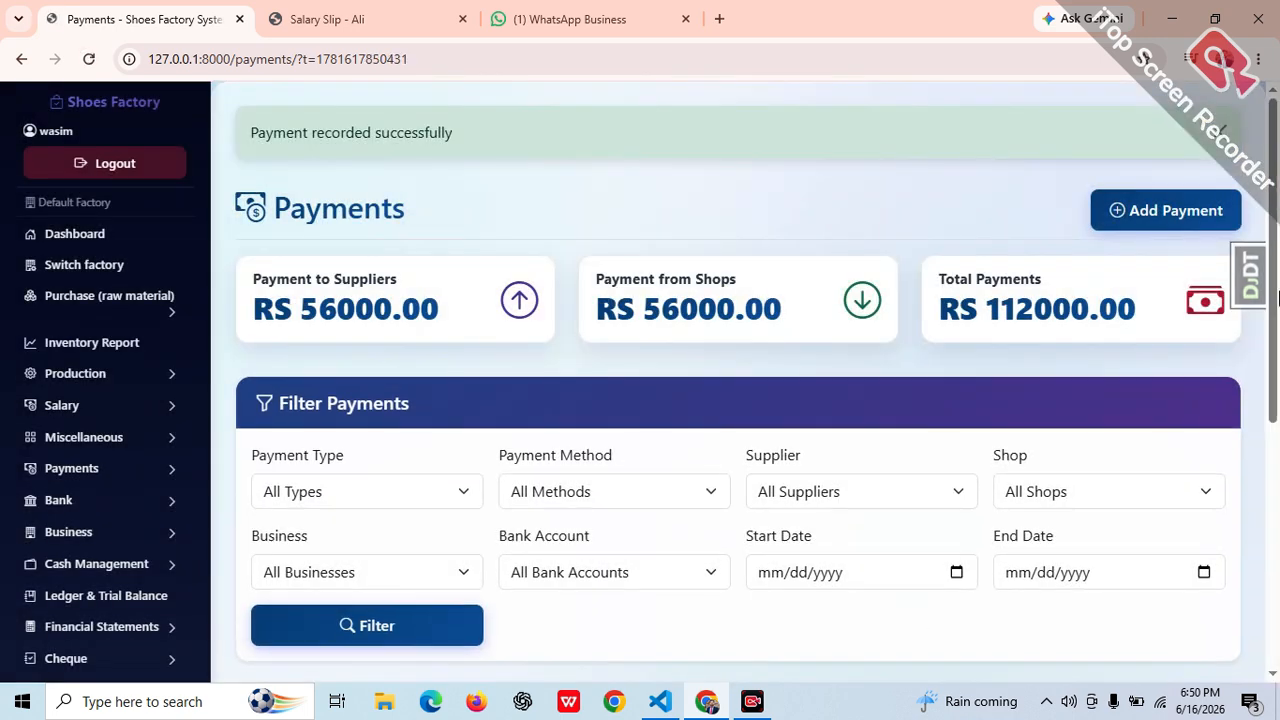
scroll(1277, 375, down, 3)
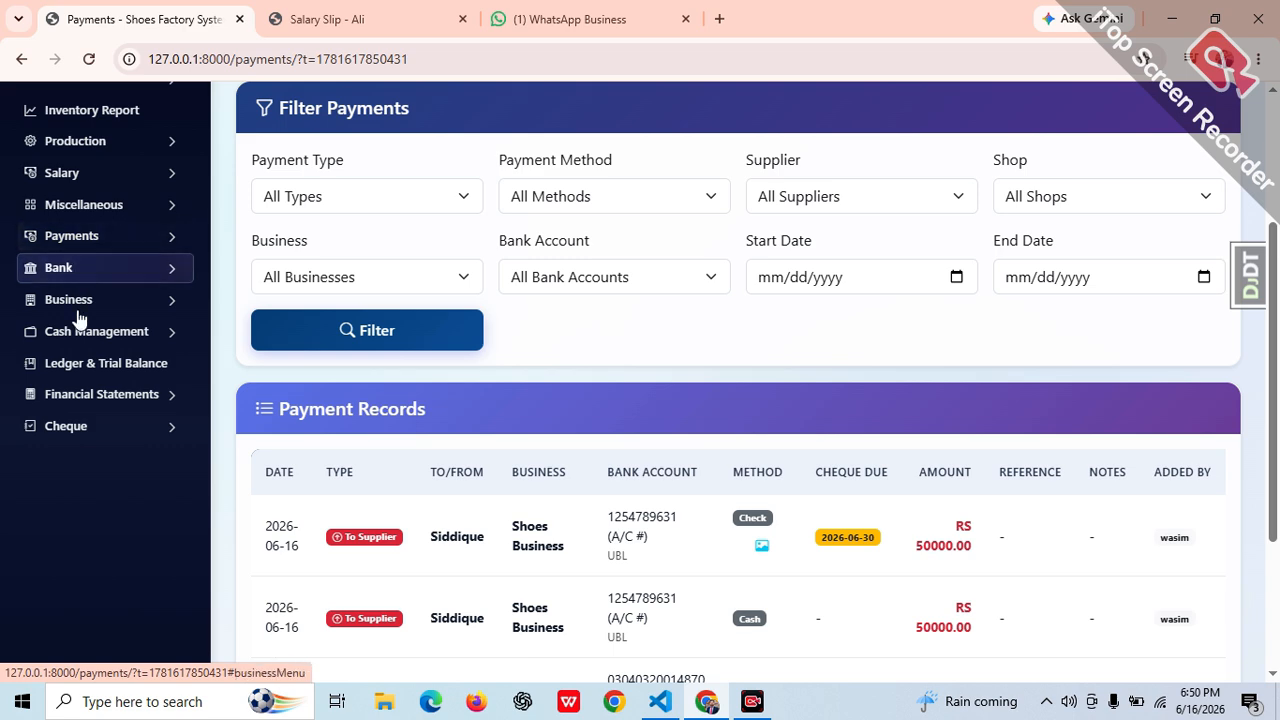
Open the account ledger of the supplier just paid from the Trial Balance and examine its balance totals and transaction entries.
click(82, 363)
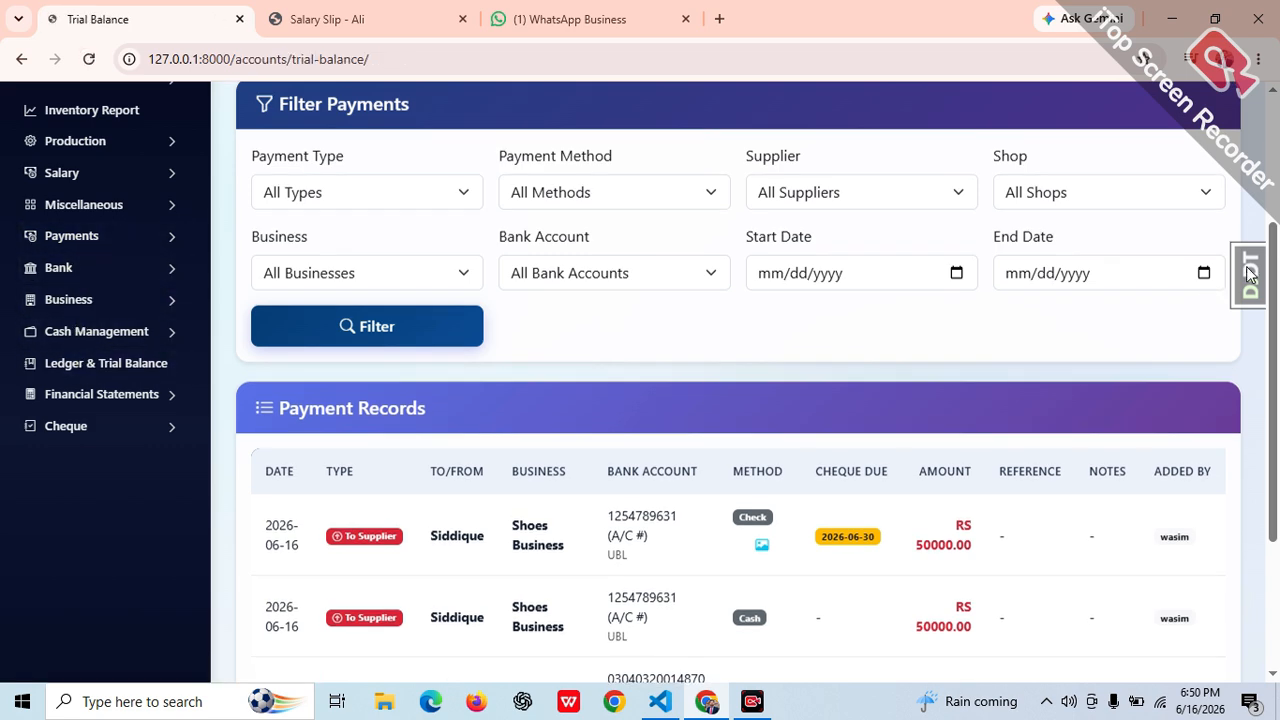
scroll(1277, 387, down, 2)
scroll(1277, 387, down, 1)
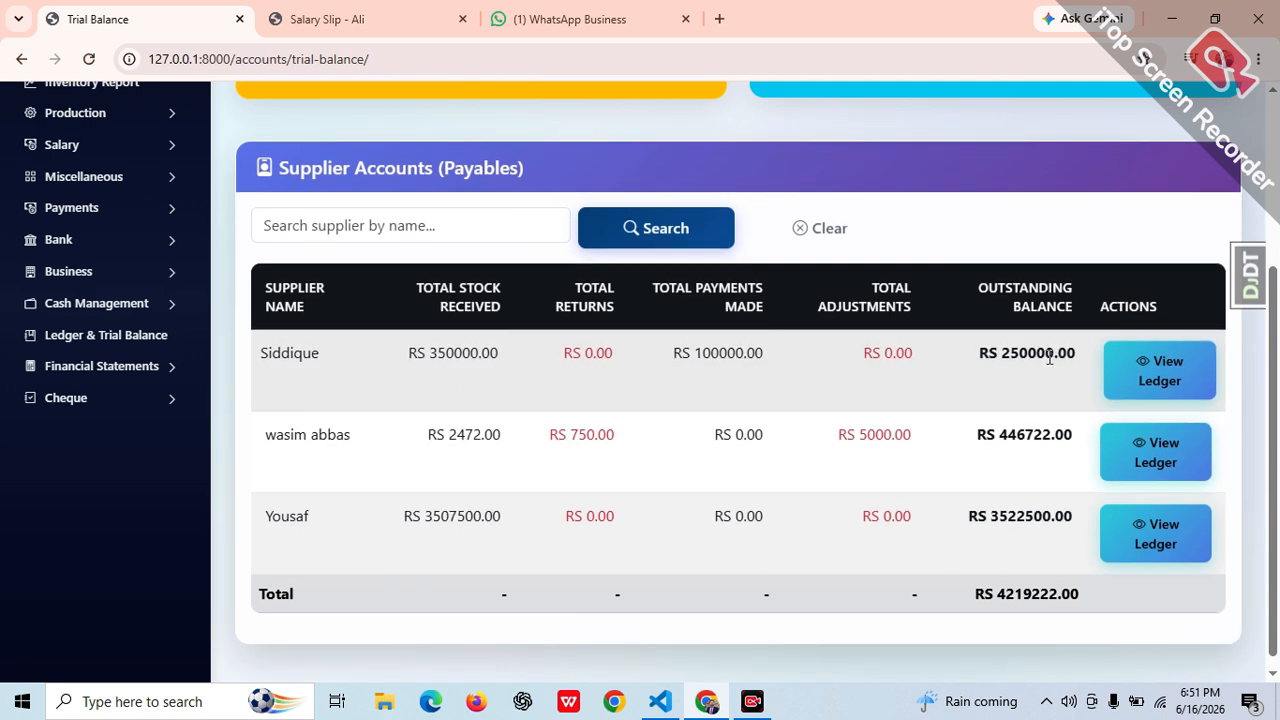
click(1190, 371)
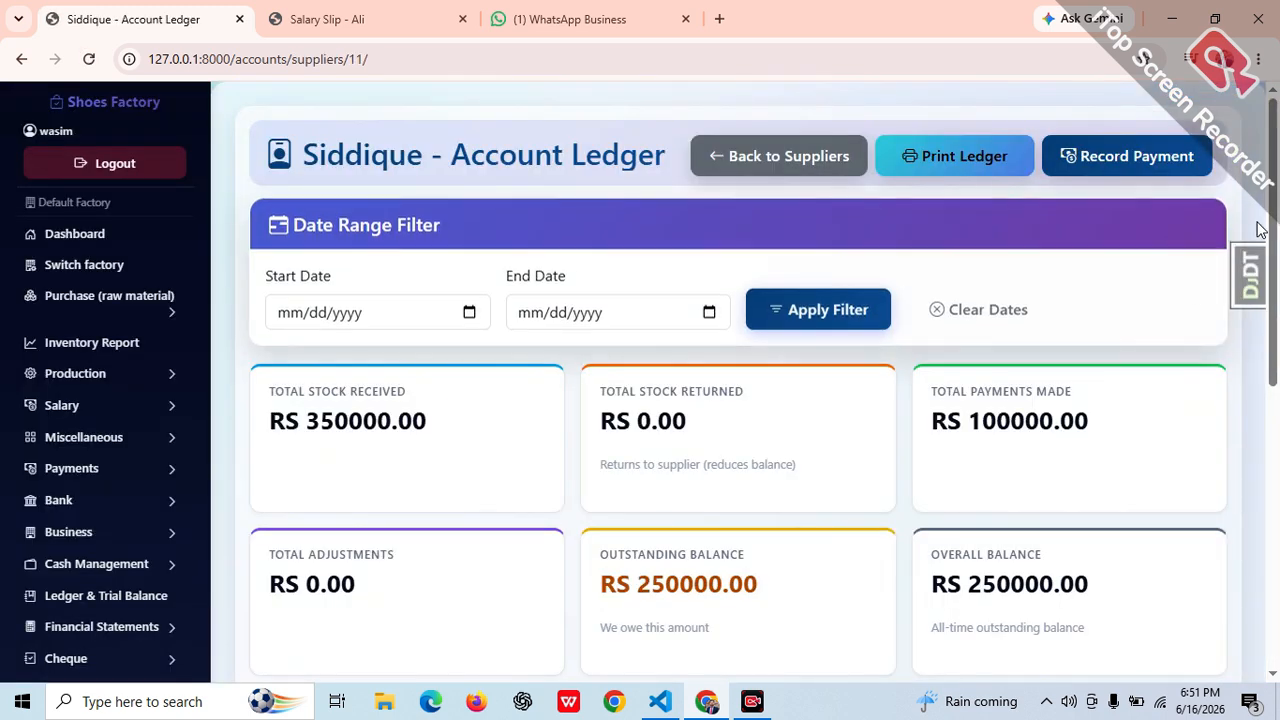
scroll(448, 360, down, 1)
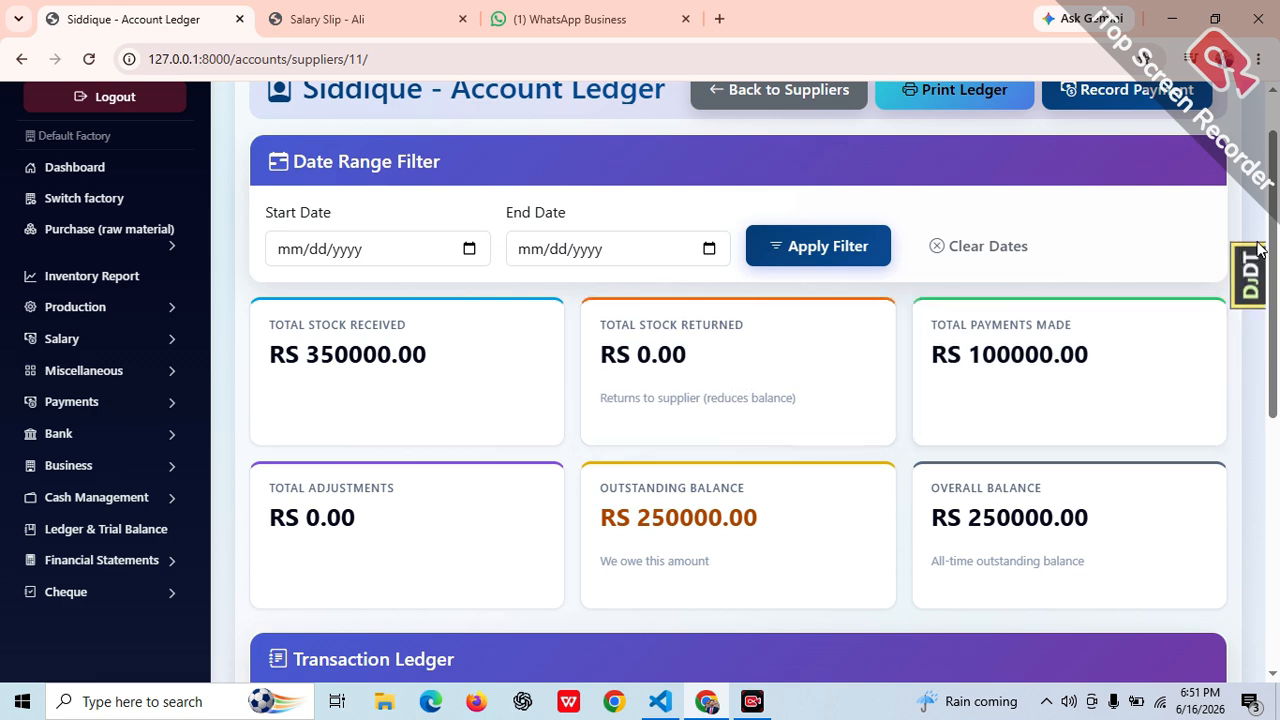
scroll(540, 395, down, 3)
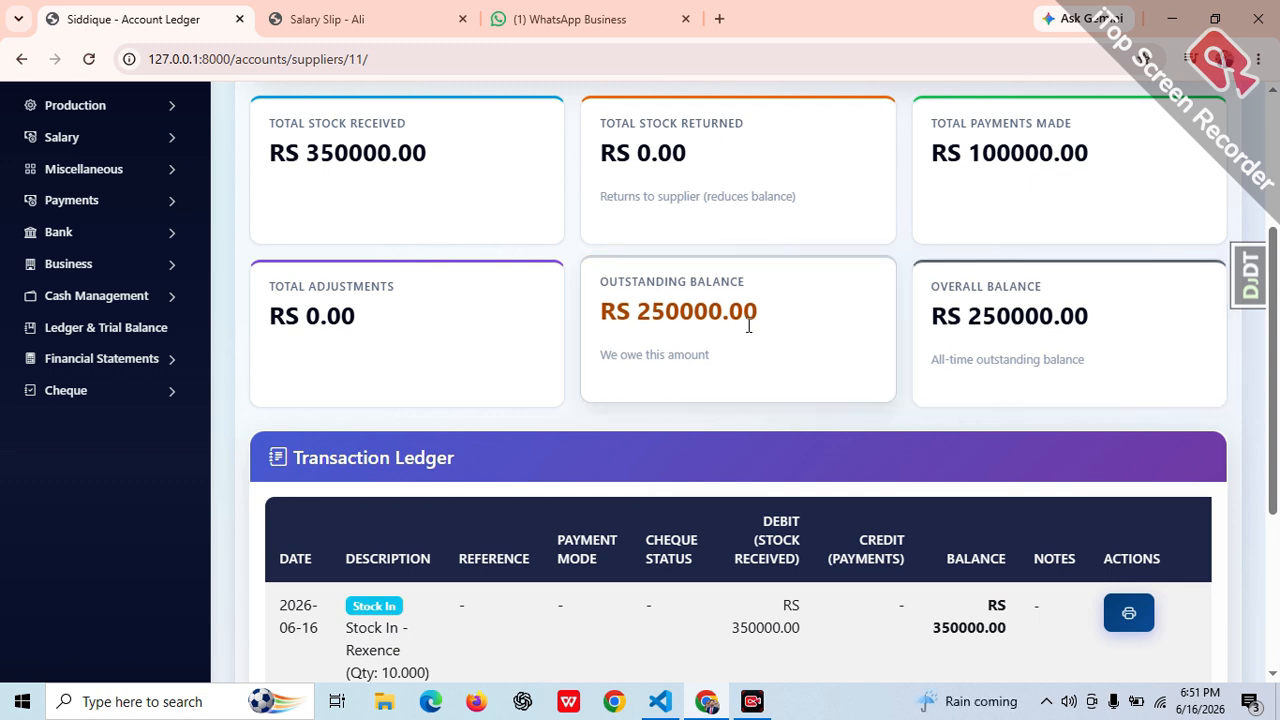
drag(762, 313, 661, 305)
drag(1105, 306, 997, 315)
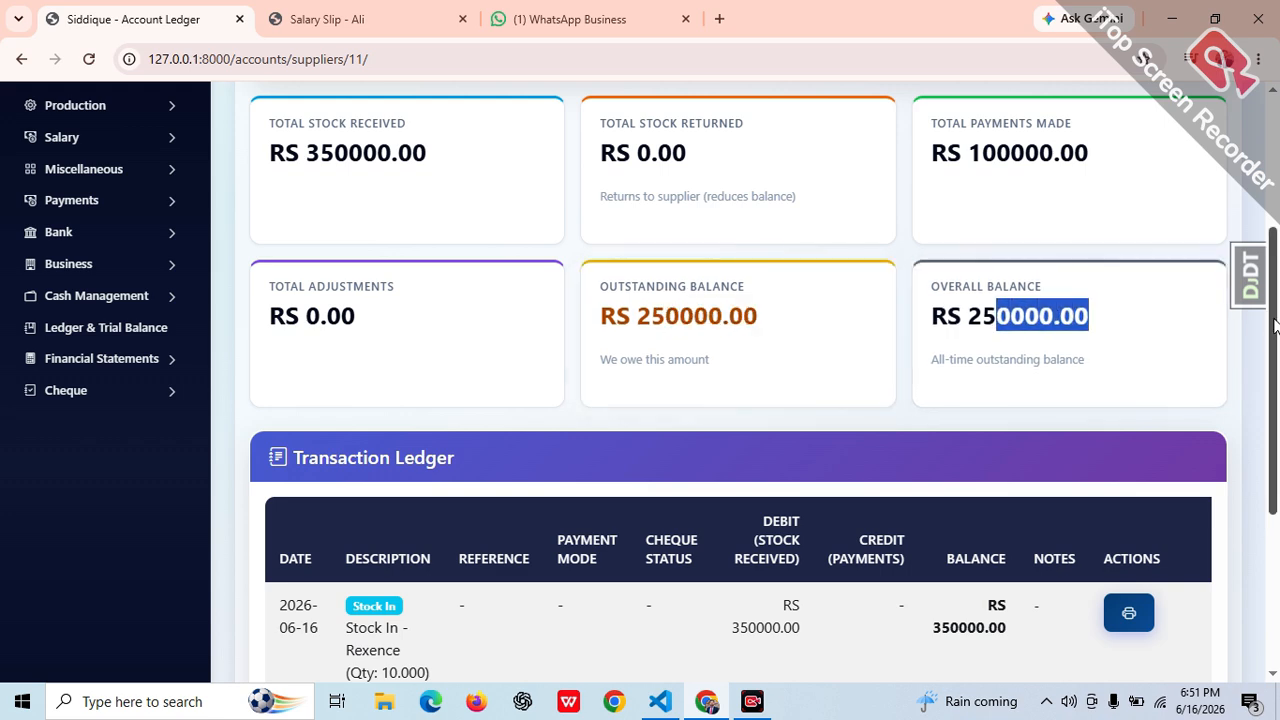
scroll(873, 375, down, 3)
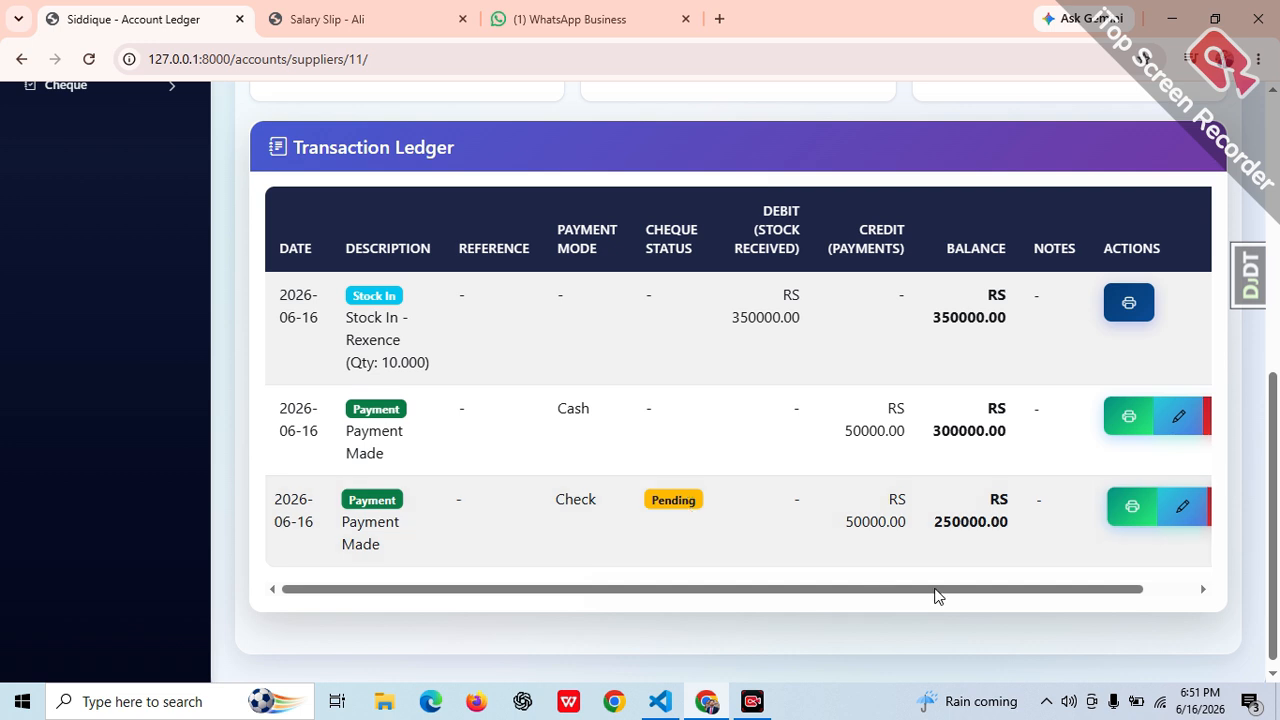
View the printable receipt for the supplier's cash payment, including the payment amount, and return to the account ledger.
drag(957, 591, 1117, 597)
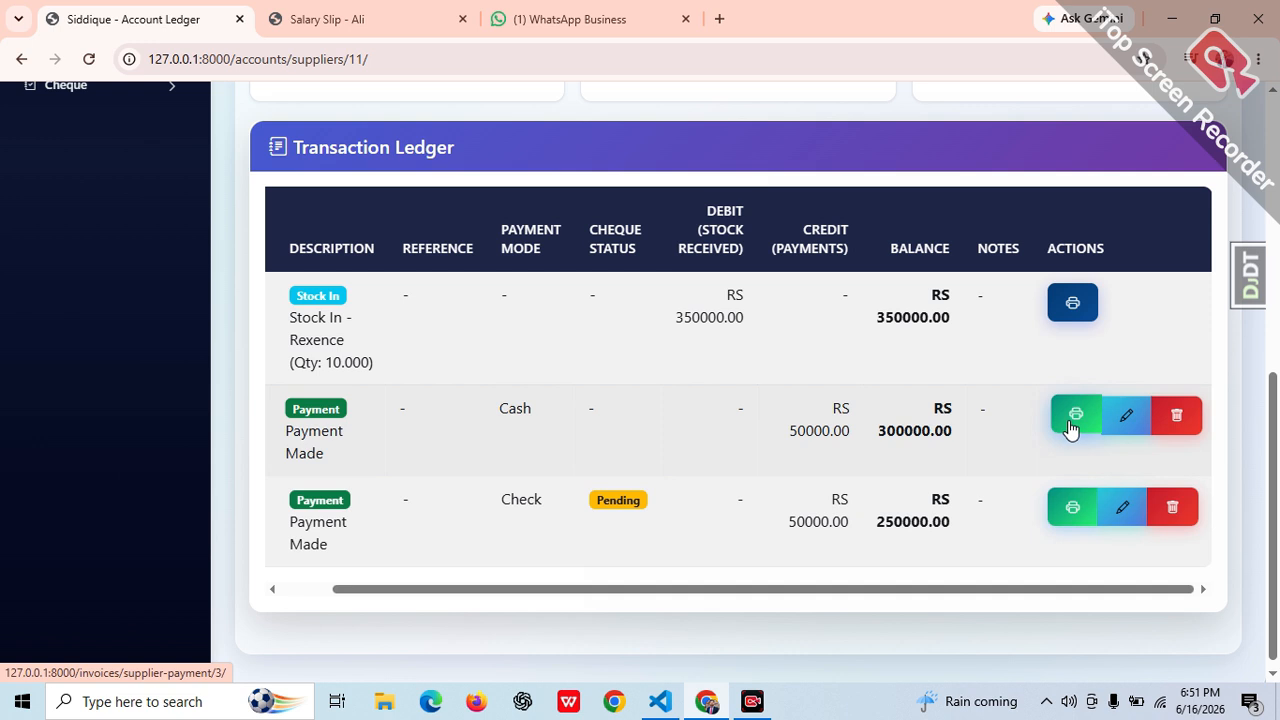
click(1071, 419)
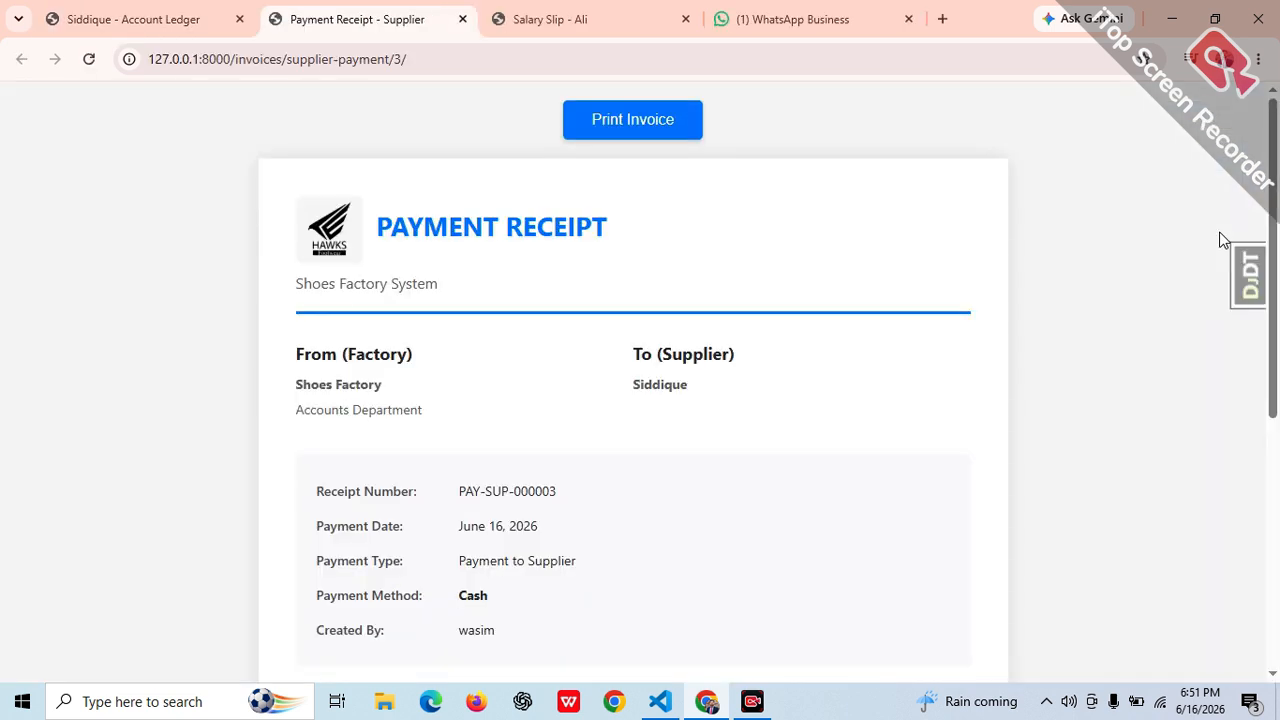
drag(1273, 270, 1278, 520)
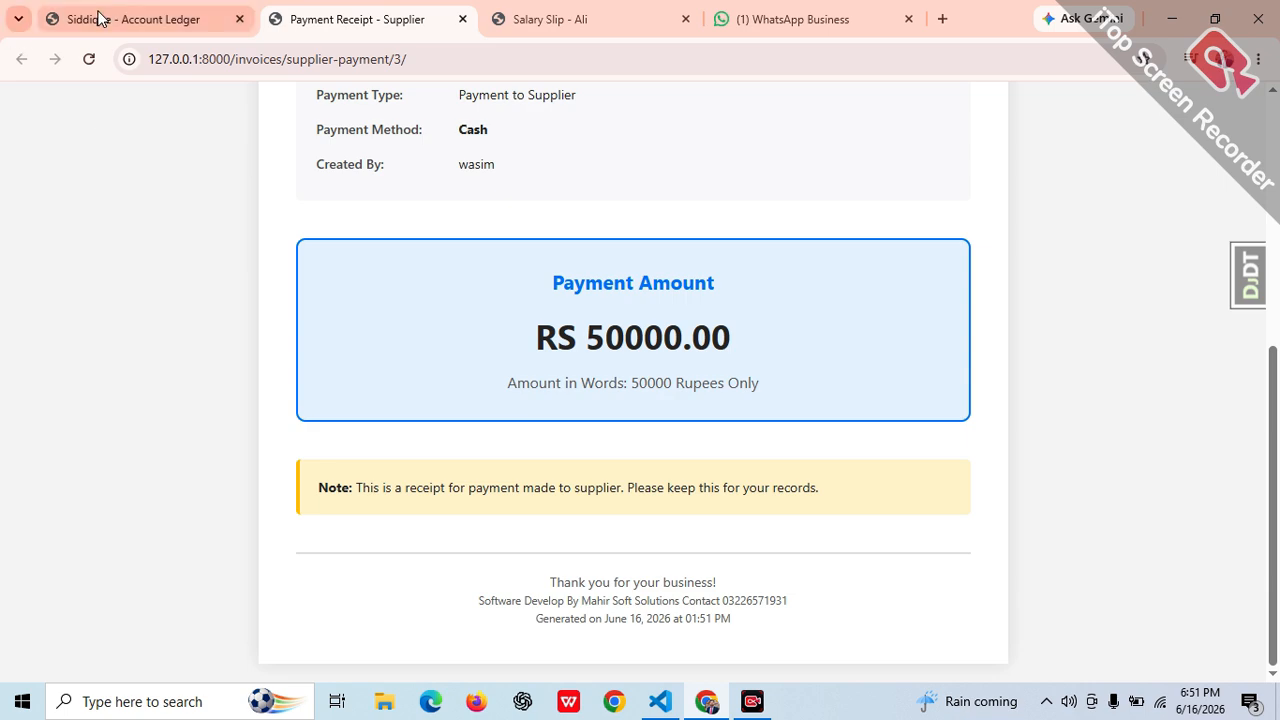
click(130, 20)
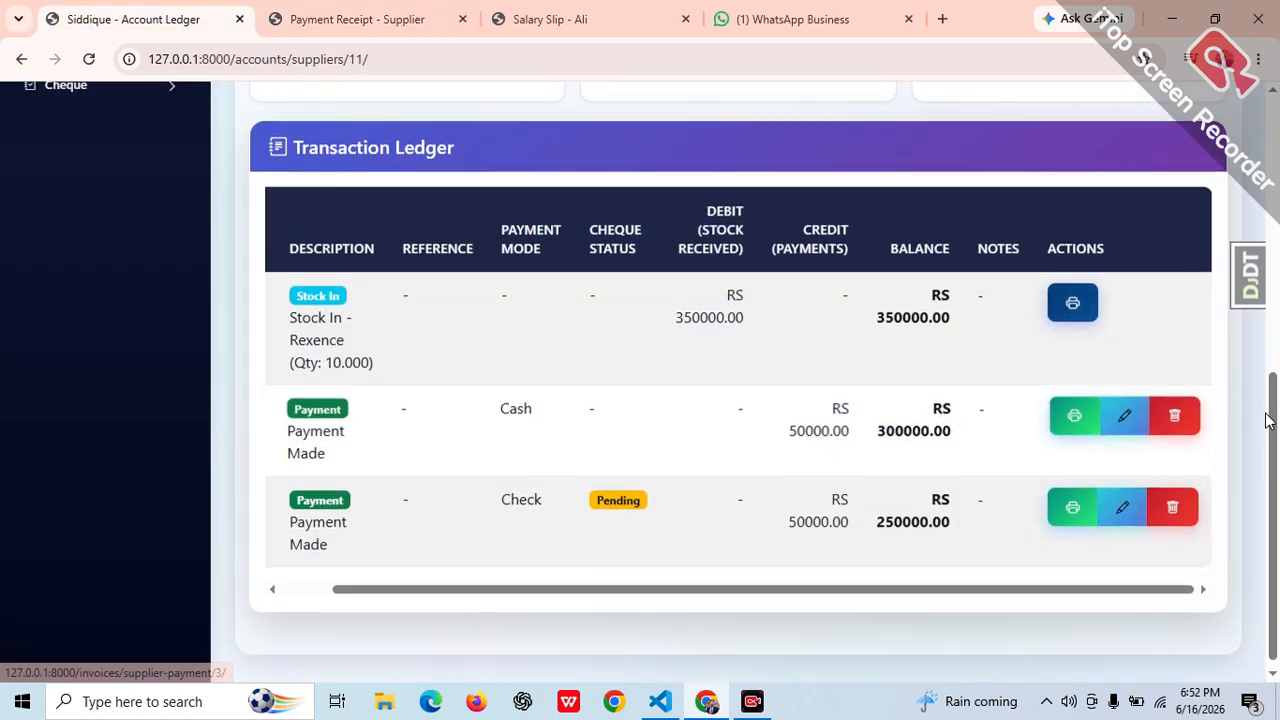
Open the Cash Received Report under Cash Management and examine the cash received lines.
scroll(760, 350, up, 3)
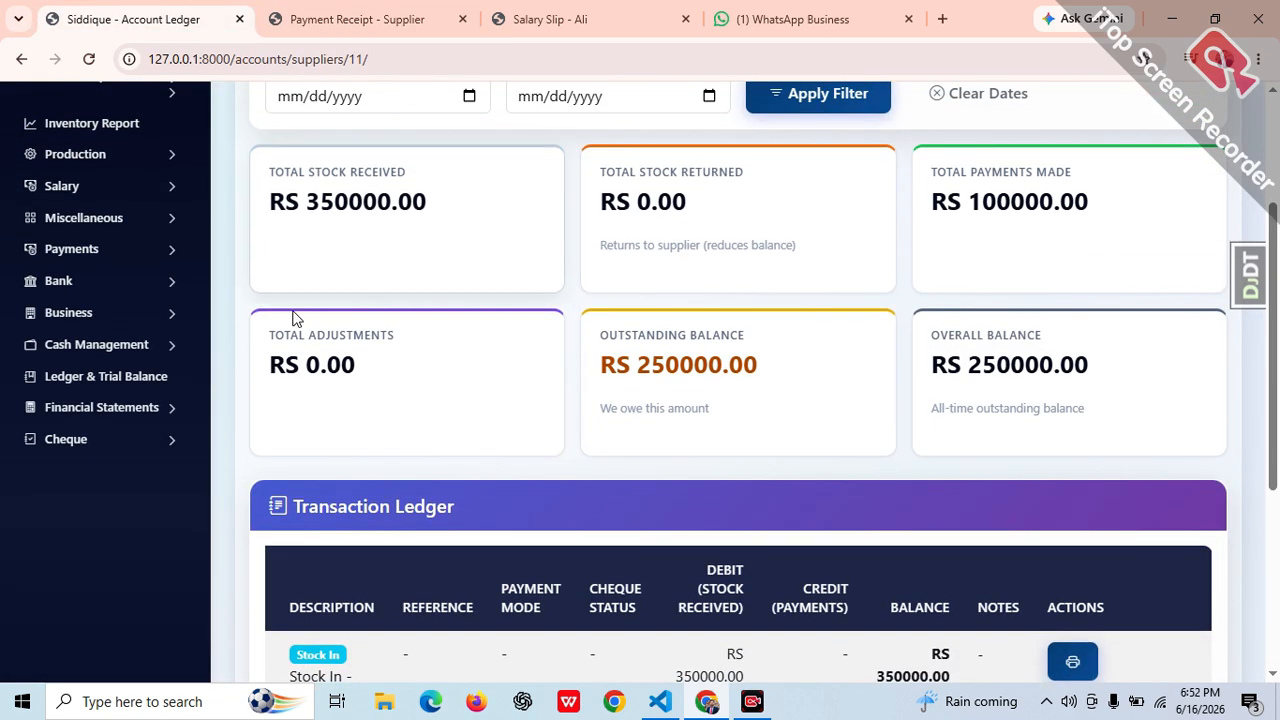
click(112, 350)
click(113, 383)
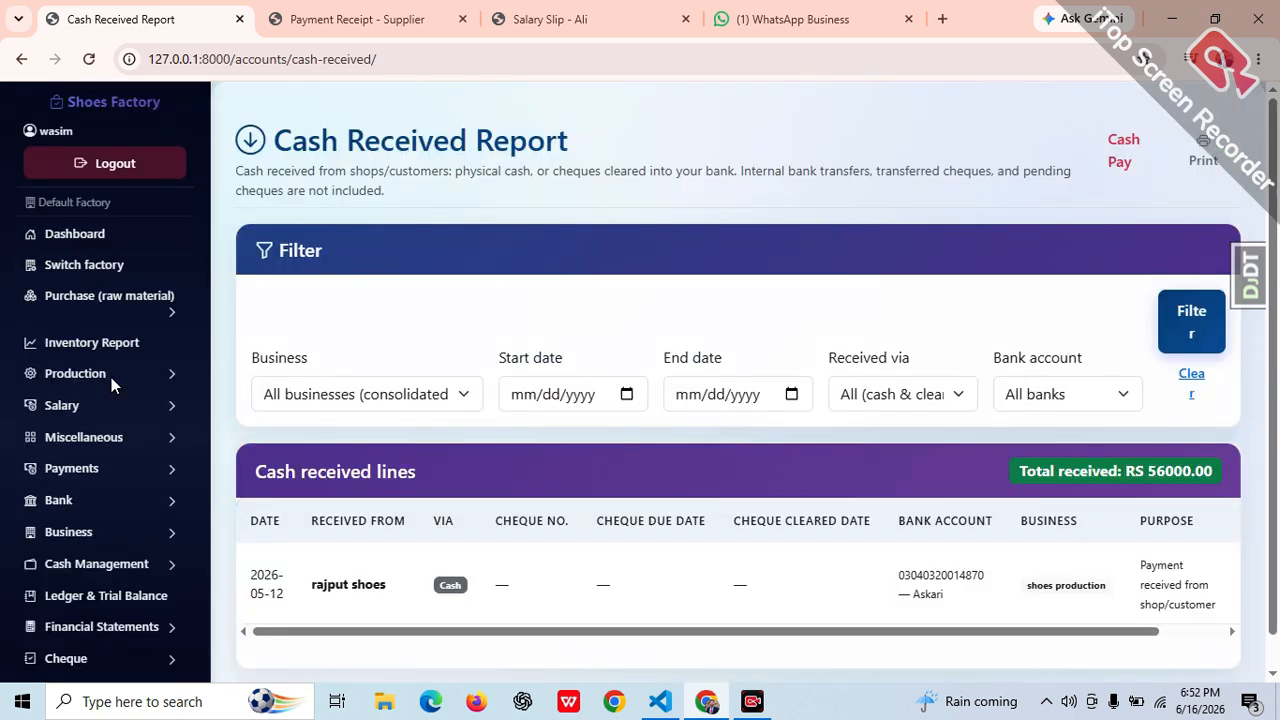
scroll(900, 380, down, 1)
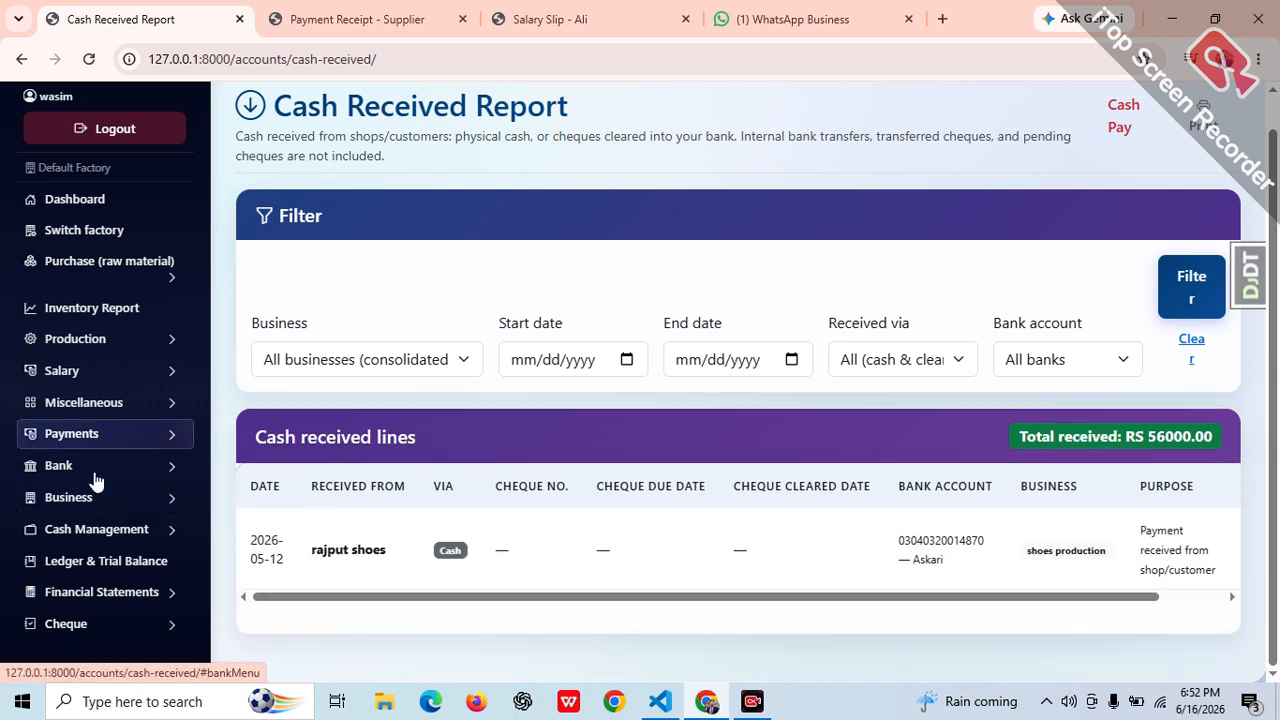
Open the Cash Pay Report under Cash Management and examine the cash pay lines, including the supplier payments.
click(88, 503)
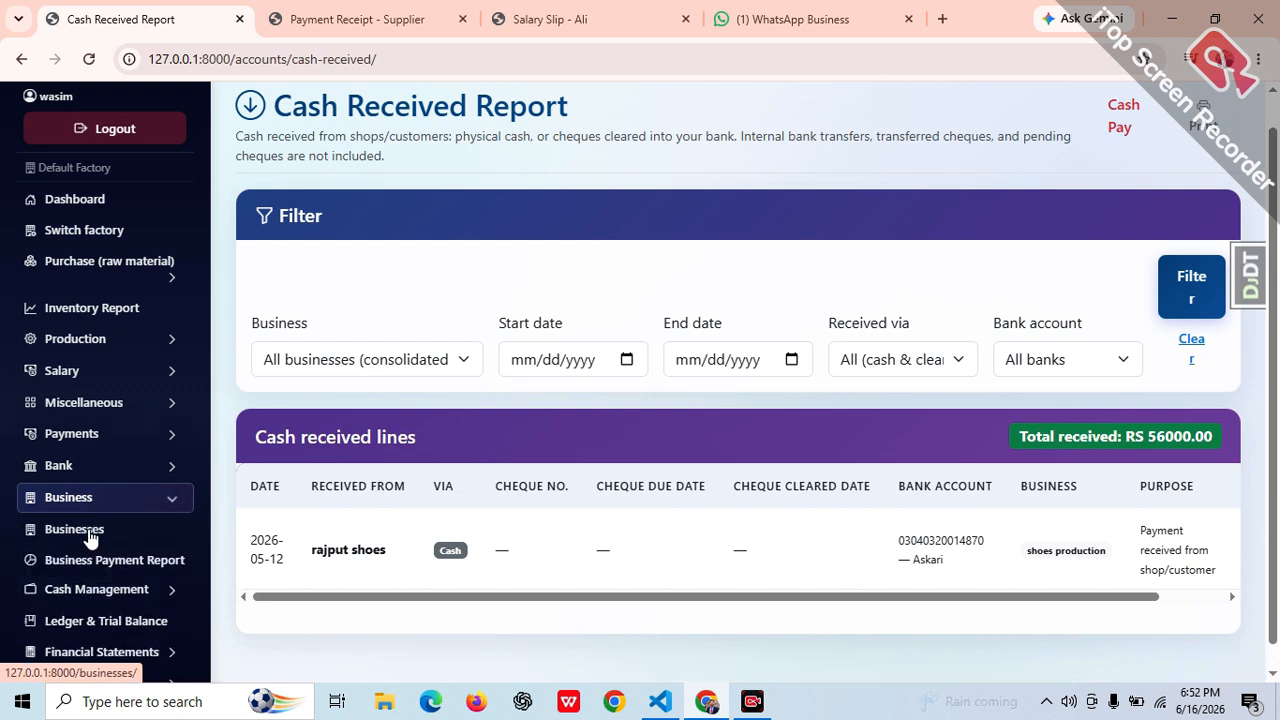
click(89, 508)
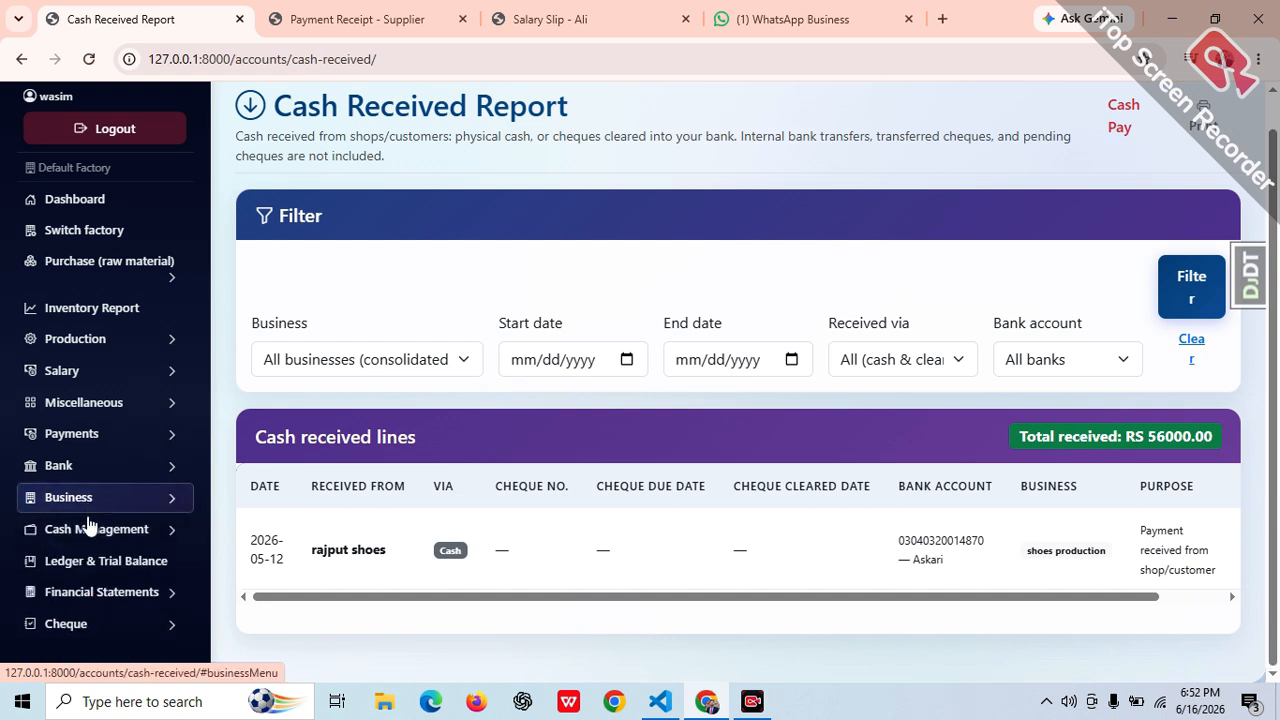
click(88, 523)
click(95, 590)
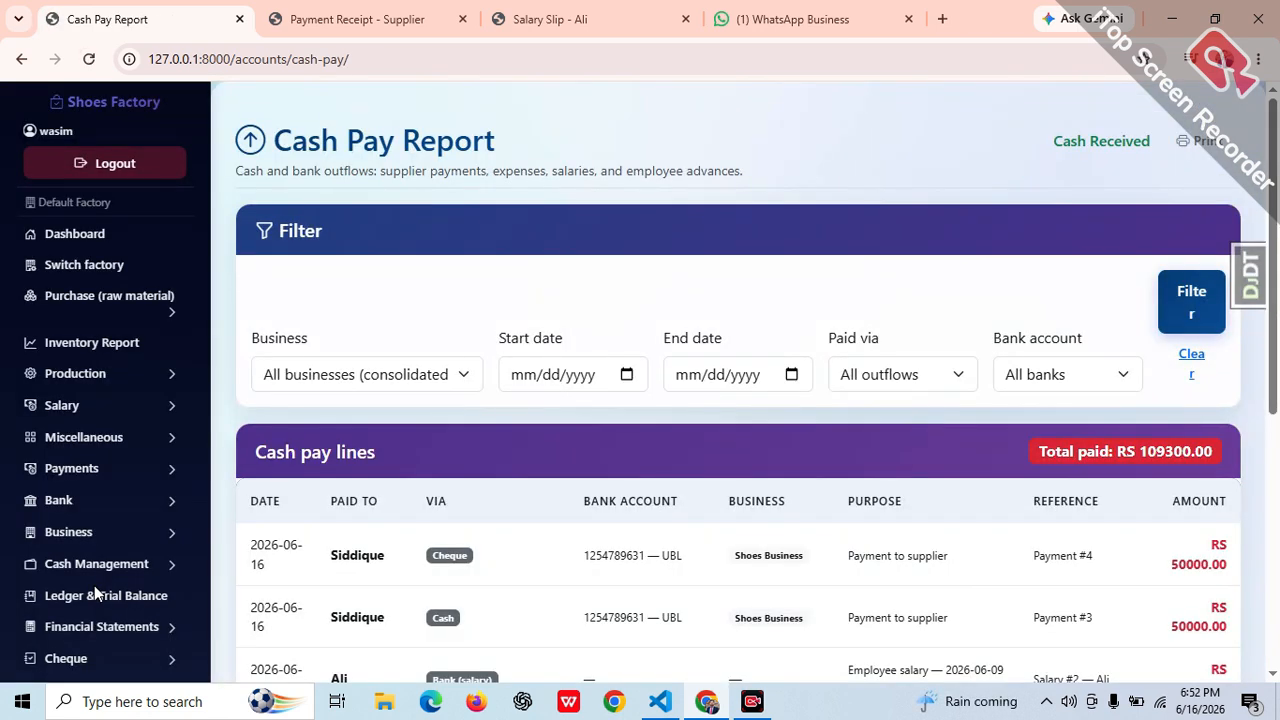
drag(1274, 226, 1277, 325)
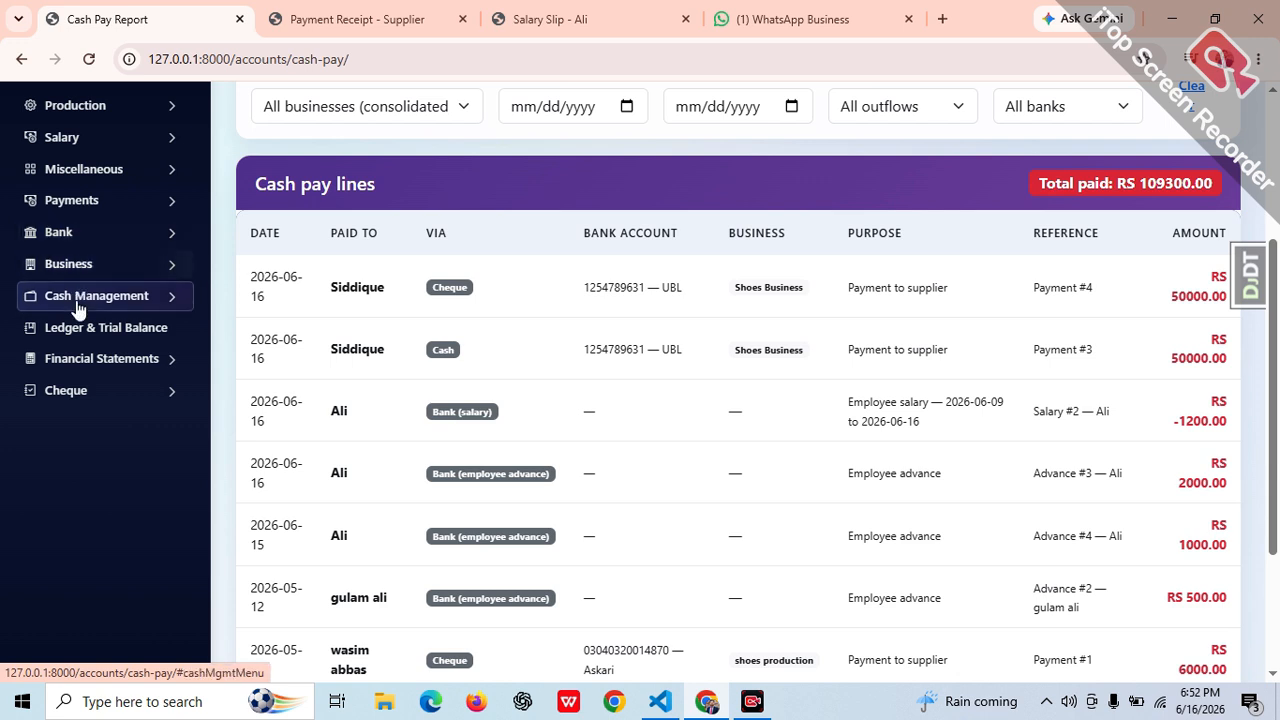
click(90, 358)
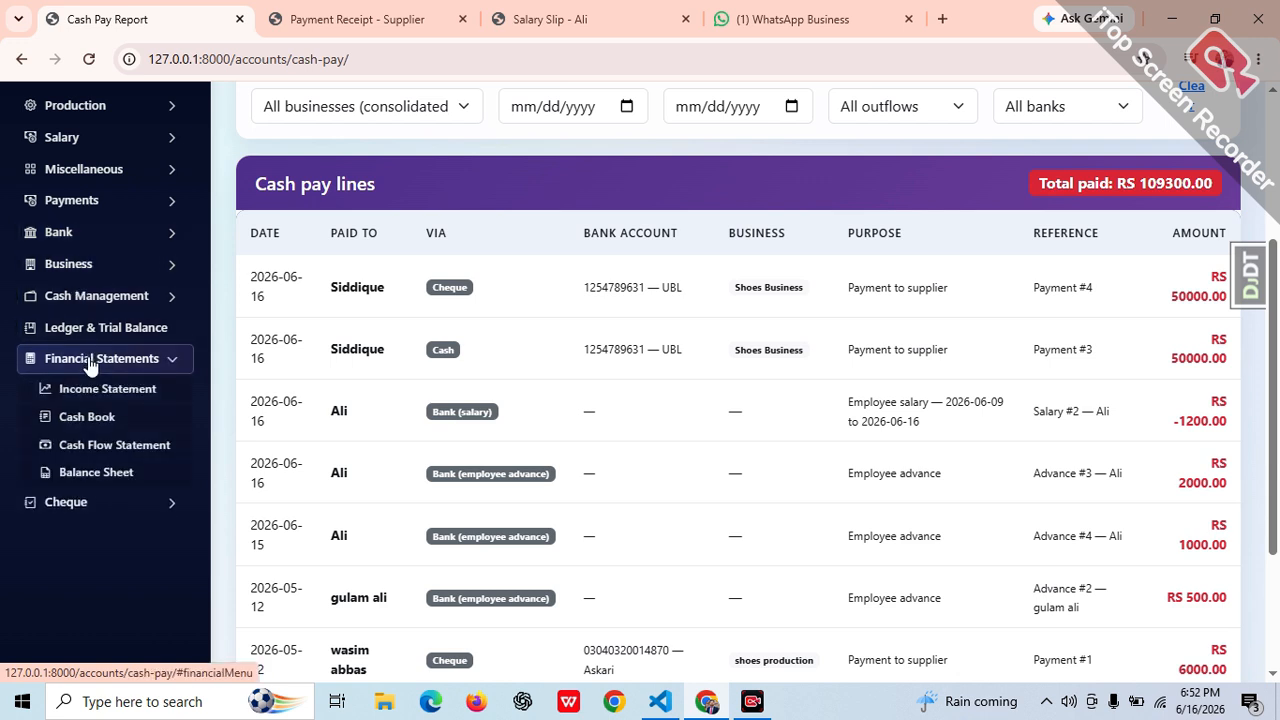
click(113, 424)
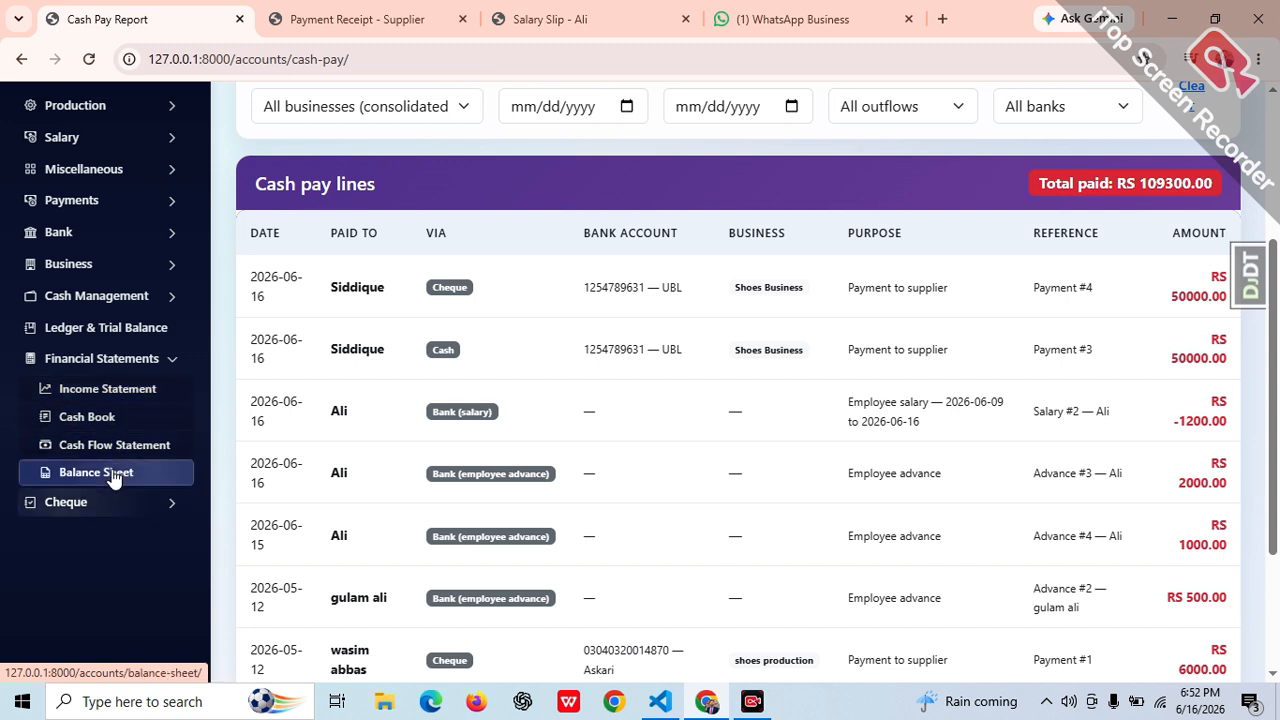
click(110, 361)
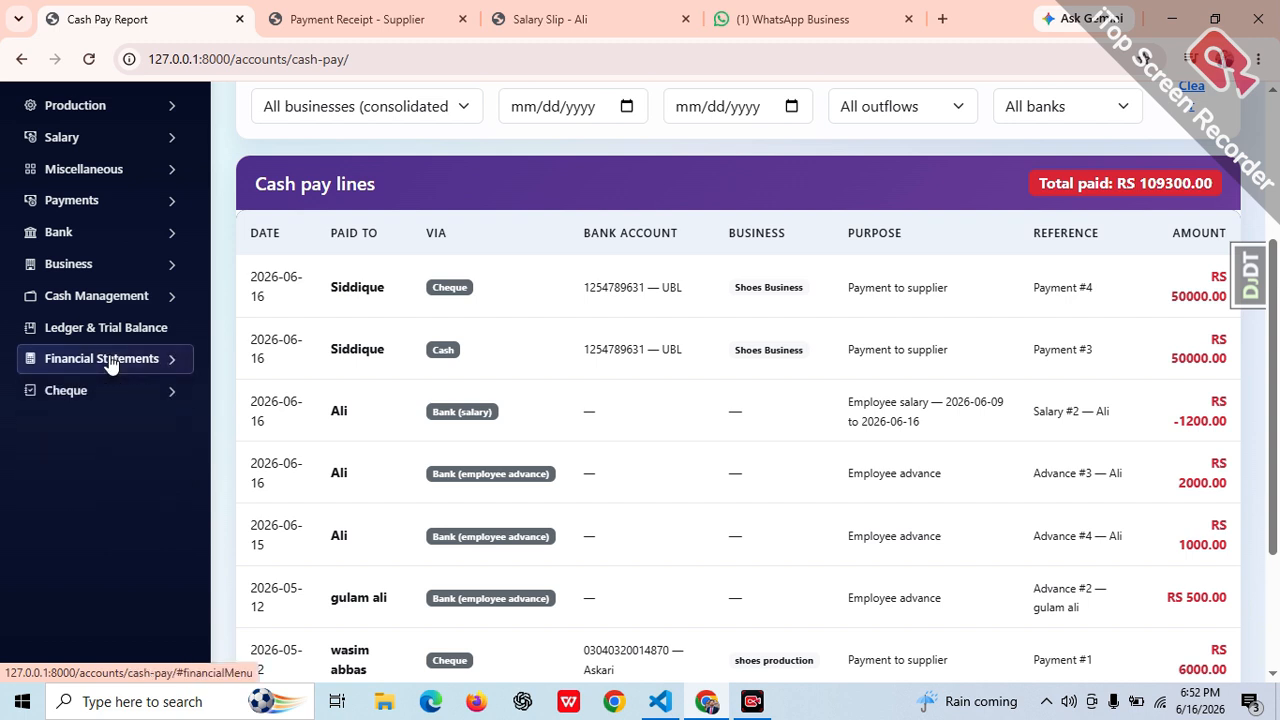
Open the Pending Cheque Report and mark the supplier's pending cheque, due 2026-06-30, as dishonoured.
click(102, 390)
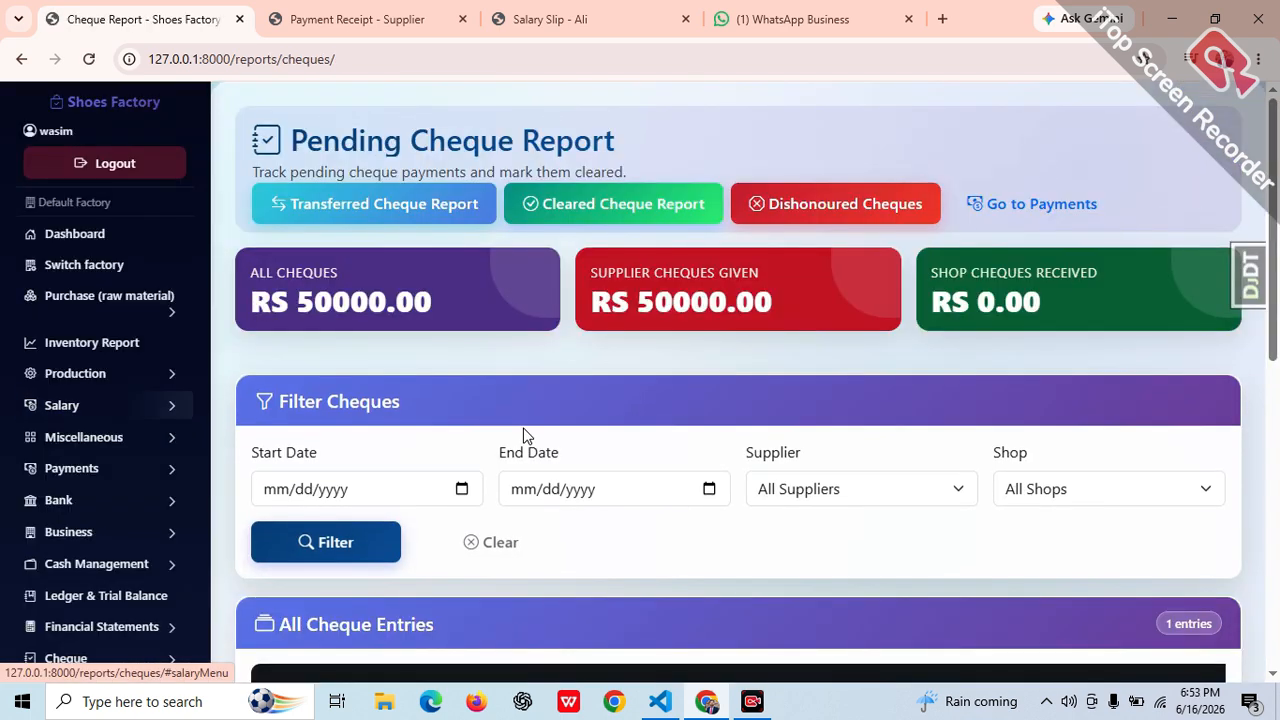
scroll(1274, 185, down, 1)
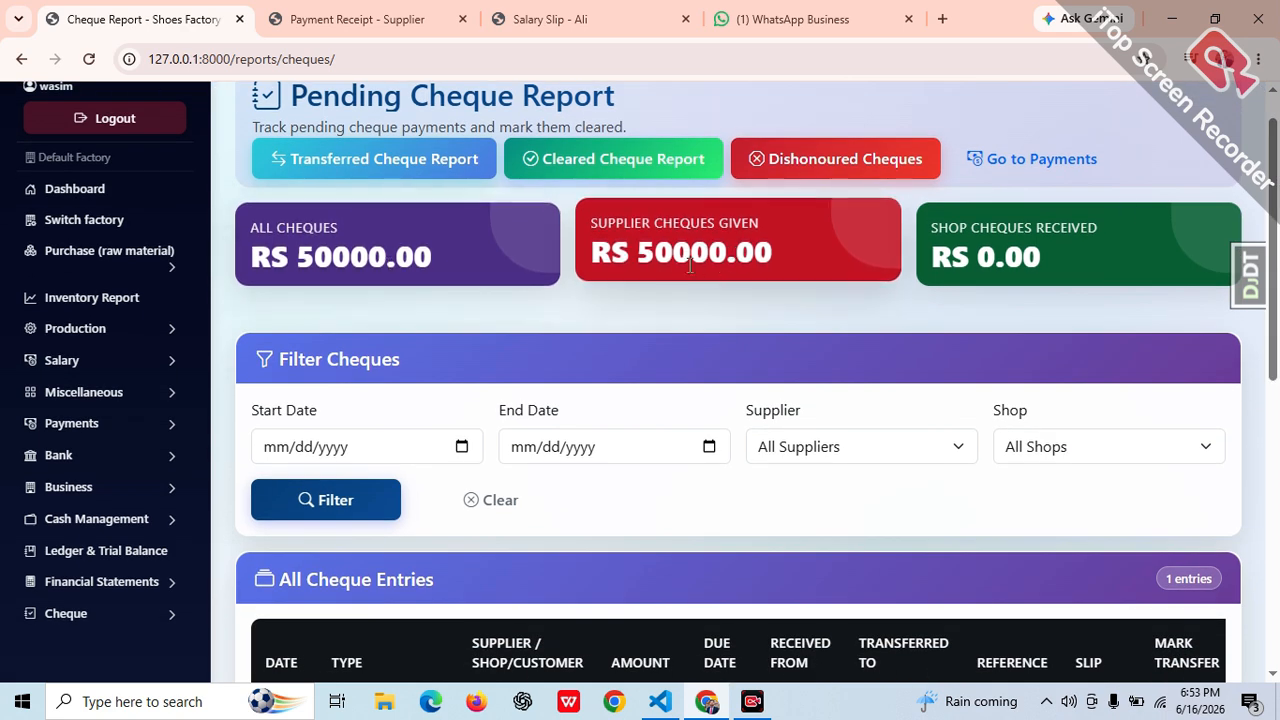
scroll(1122, 374, down, 4)
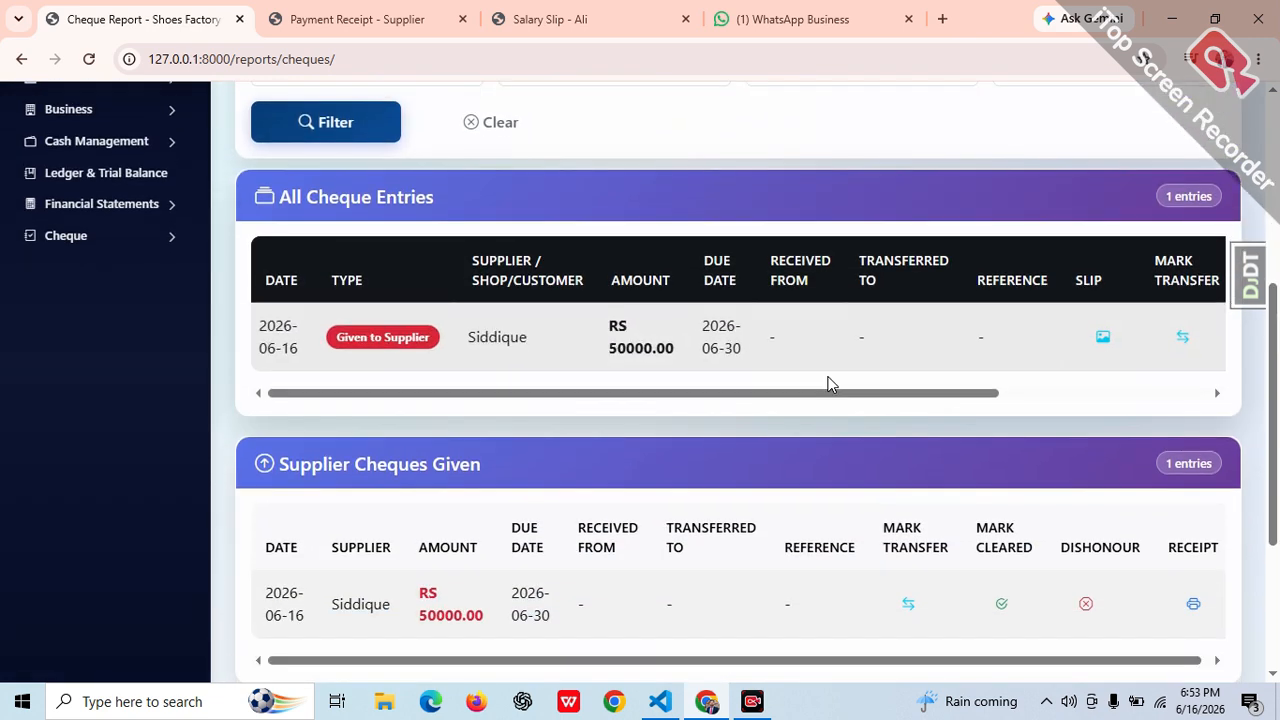
drag(803, 395, 1043, 409)
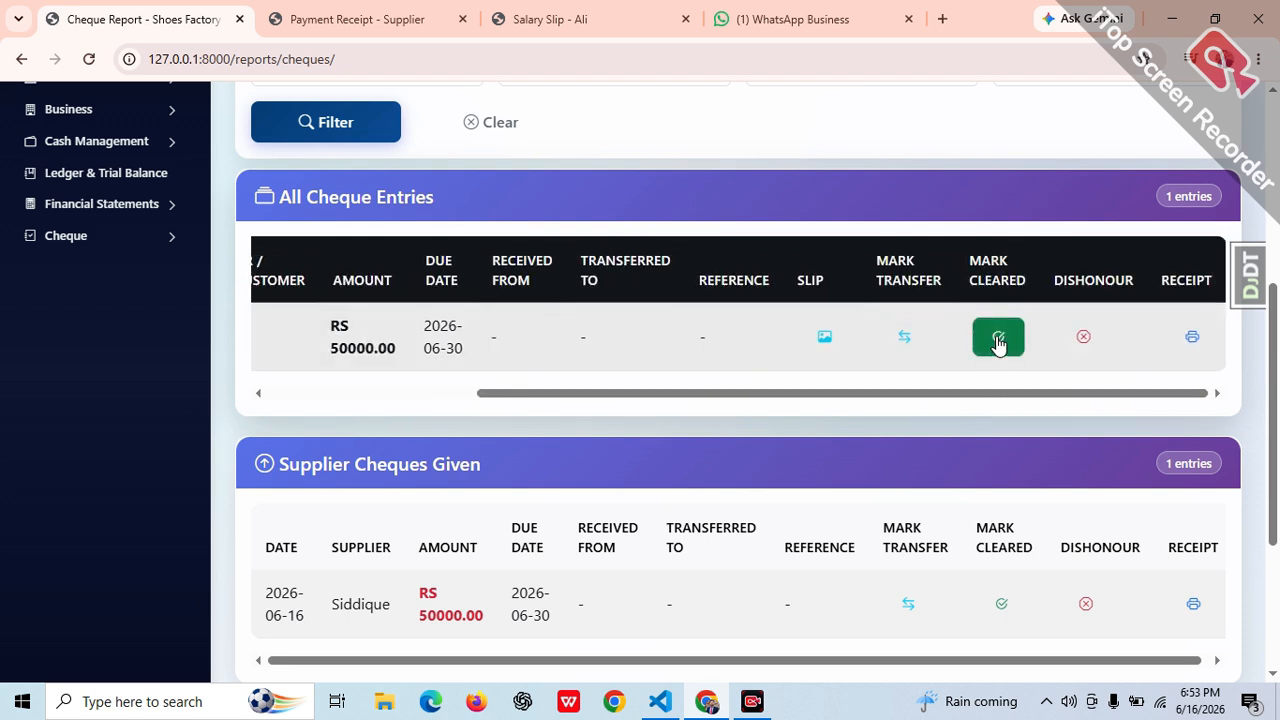
click(1083, 339)
click(741, 224)
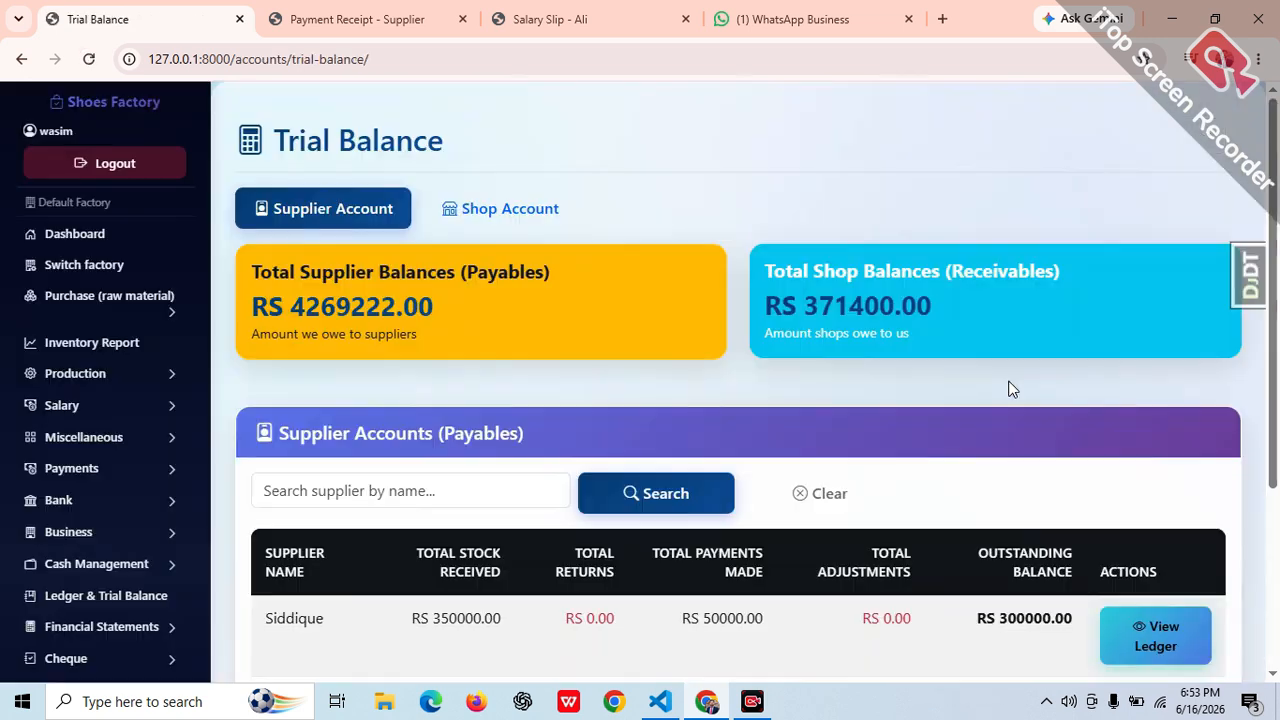
Reopen the same supplier's ledger from the Trial Balance and check the cheque payment's status and the outstanding balance.
scroll(1268, 314, down, 3)
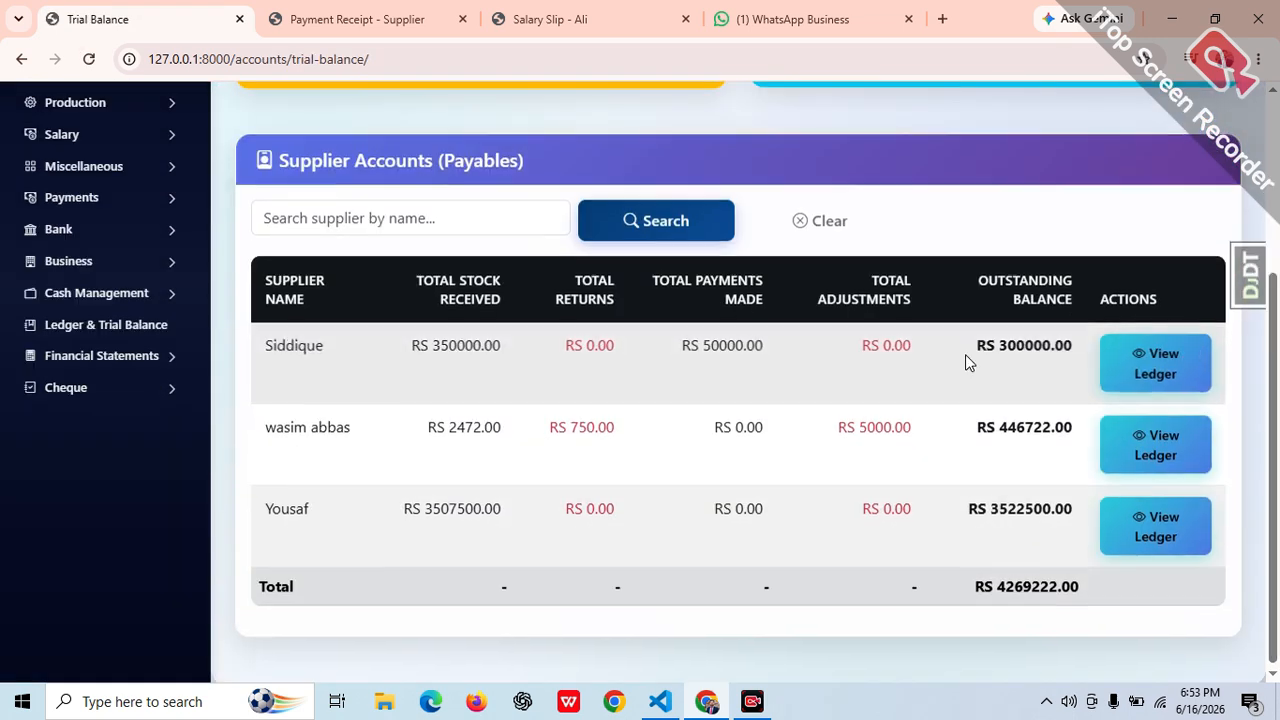
click(1163, 372)
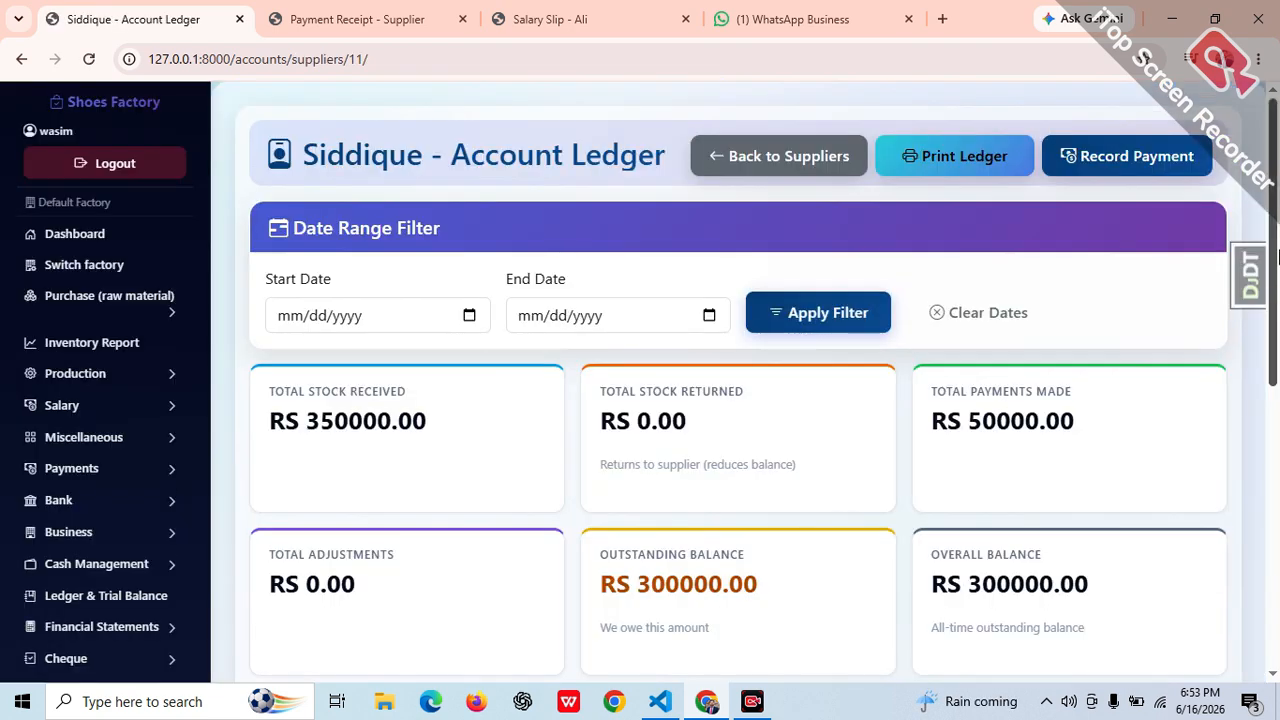
scroll(675, 505, down, 6)
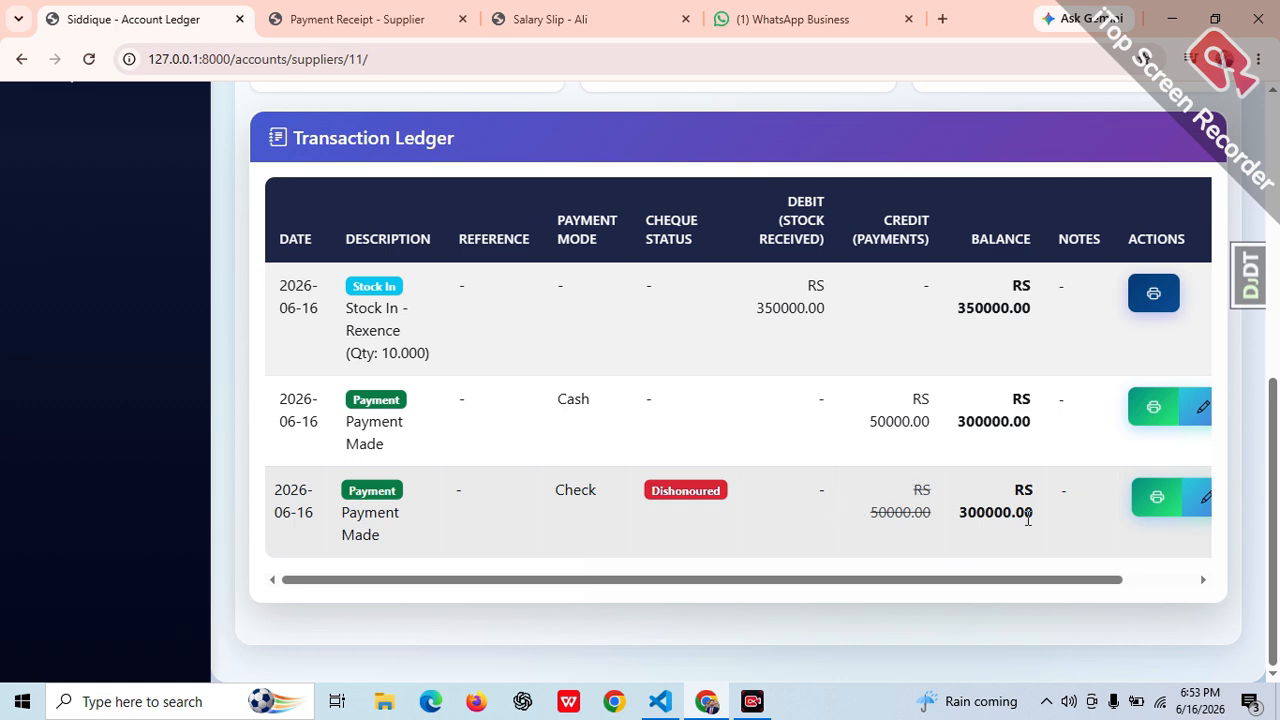
scroll(283, 368, up, 3)
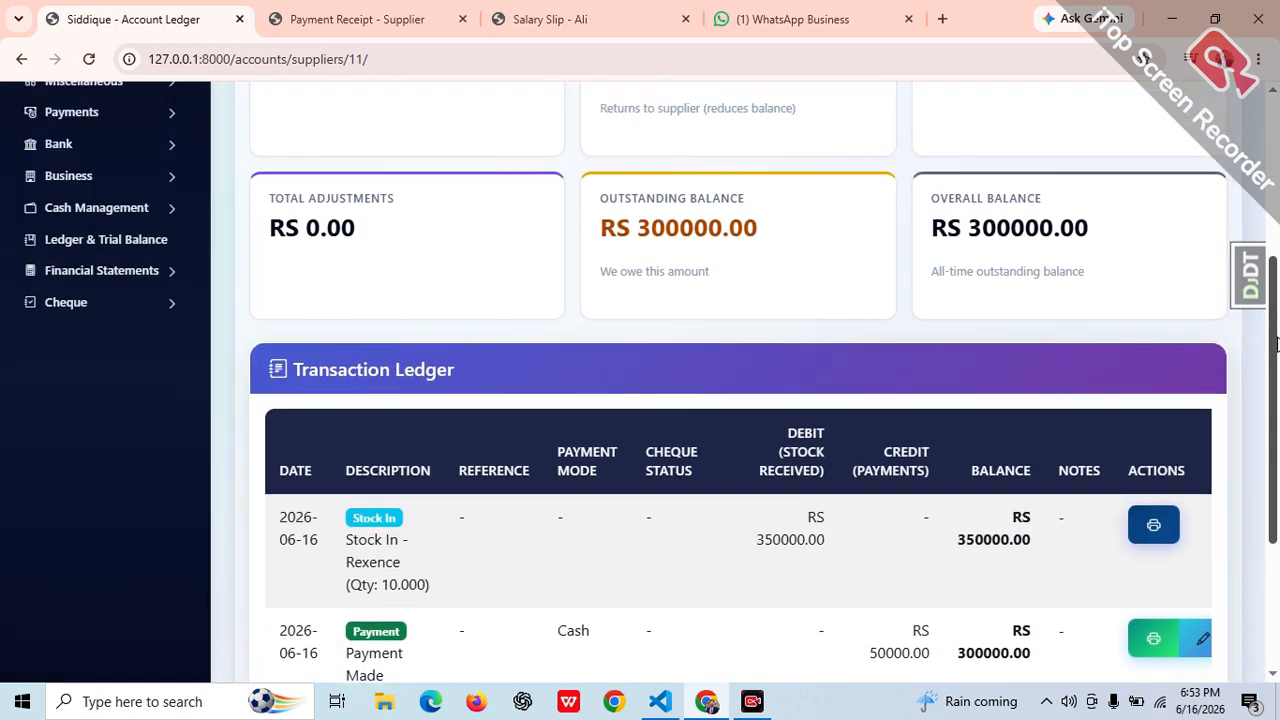
Open the Dishonoured Cheque Report and examine the all-cheques, supplier-wise and shop-wise lists.
click(58, 331)
click(82, 505)
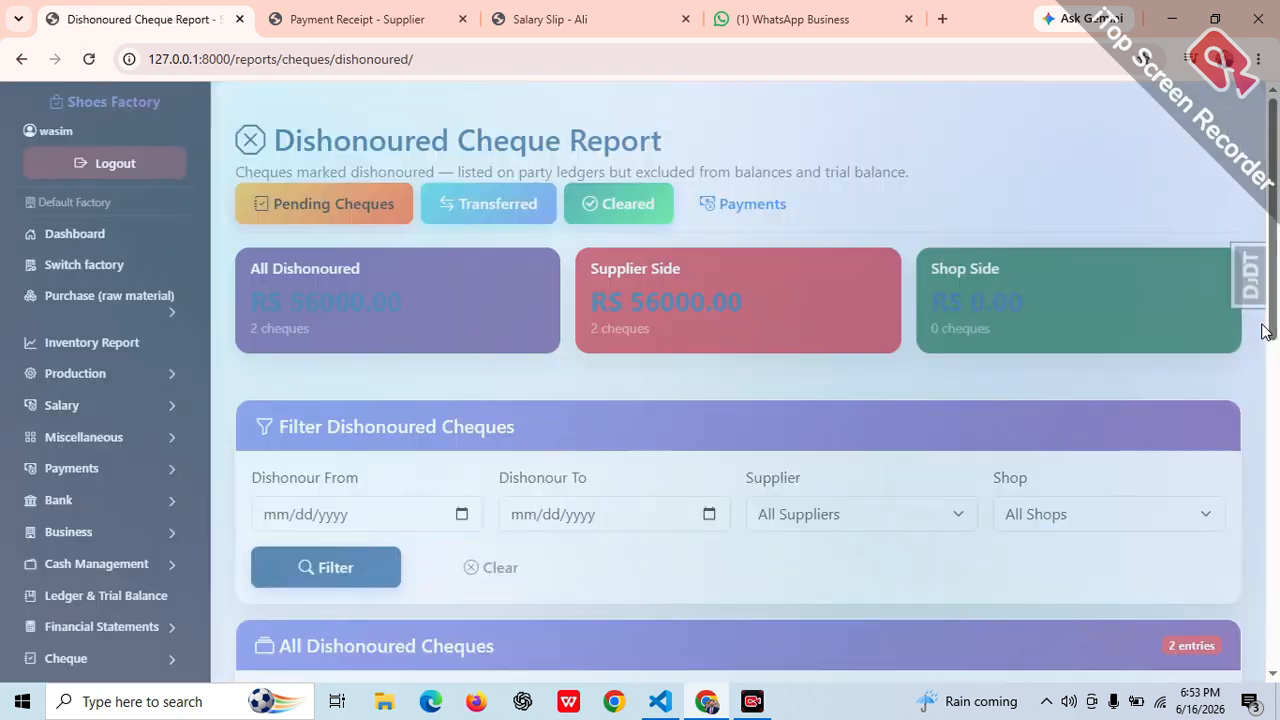
scroll(1277, 248, down, 4)
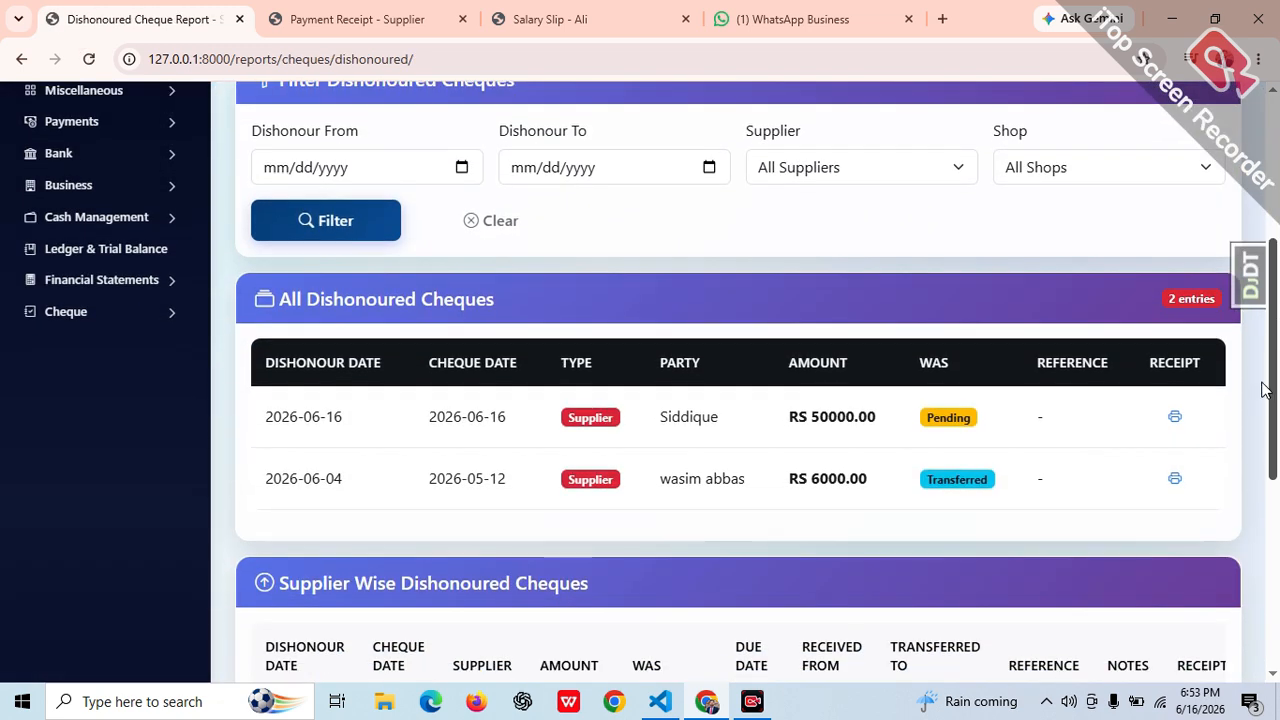
scroll(1277, 490, down, 5)
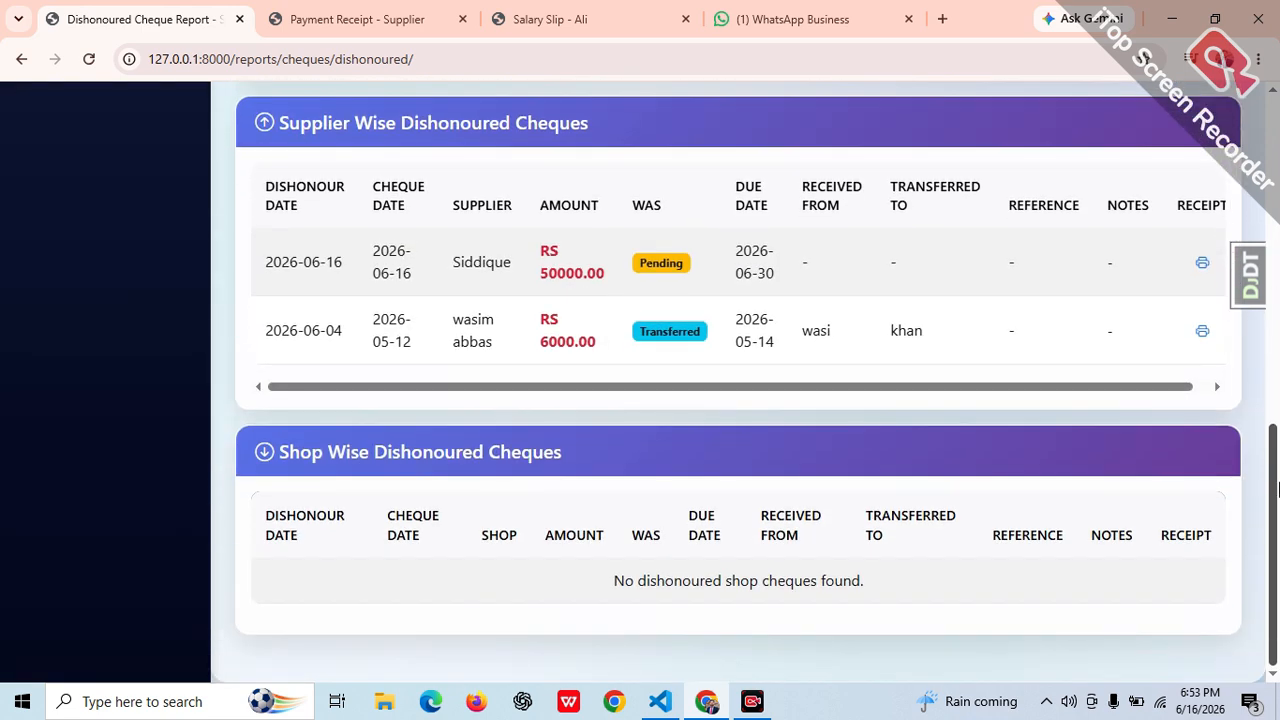
drag(1277, 440, 1277, 403)
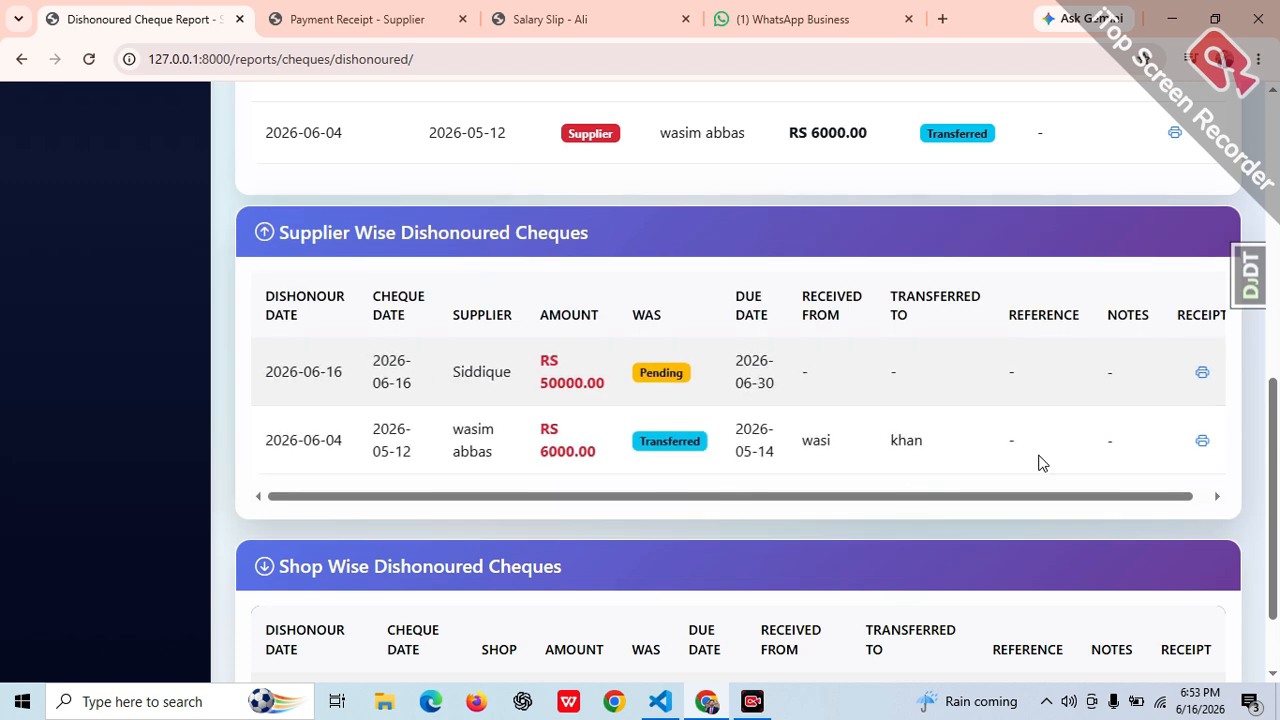
drag(1278, 403, 1263, 191)
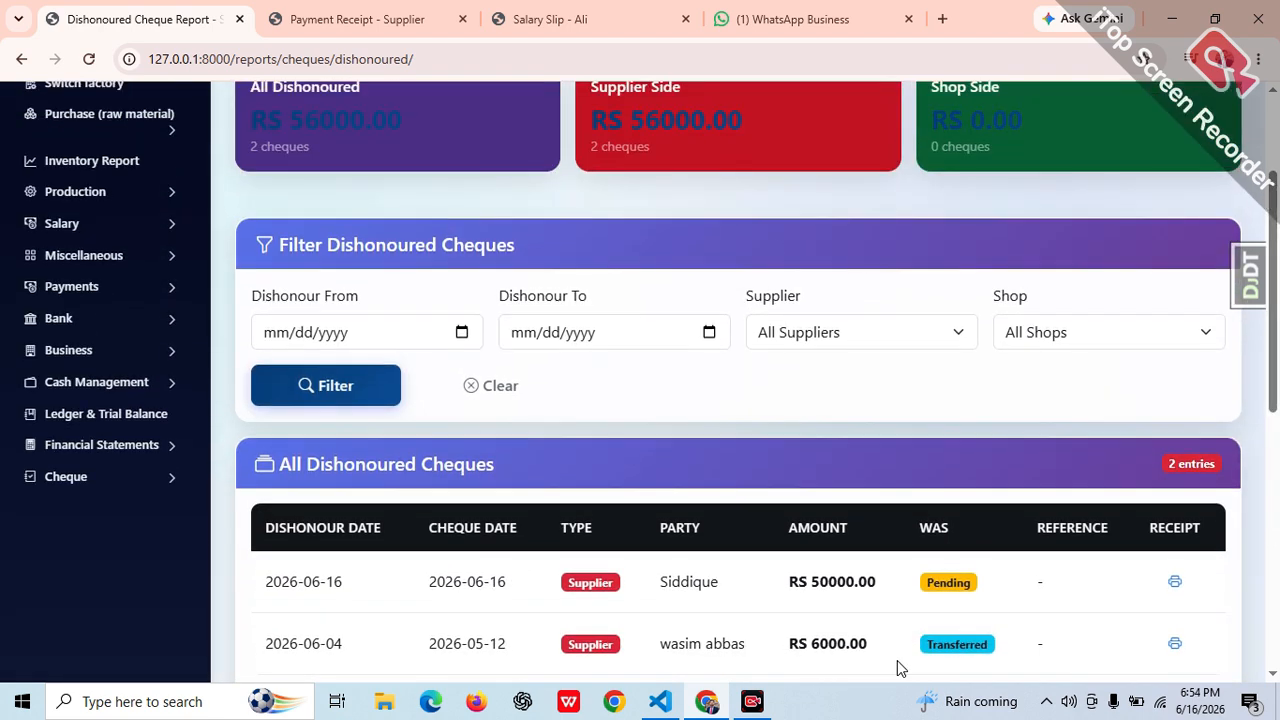